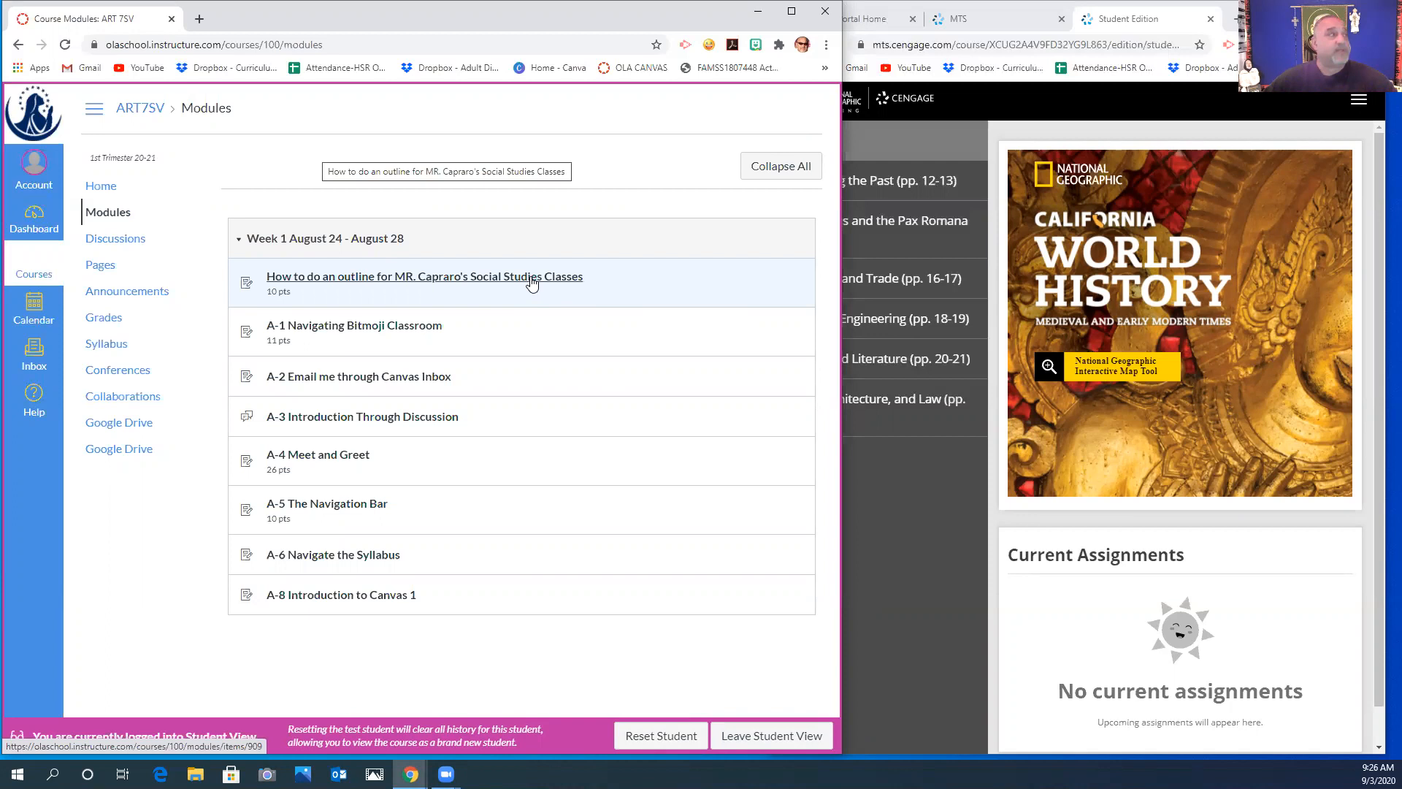
- Open the Week 1 assignment on how to do an outline and start its text-entry submission
click(532, 281)
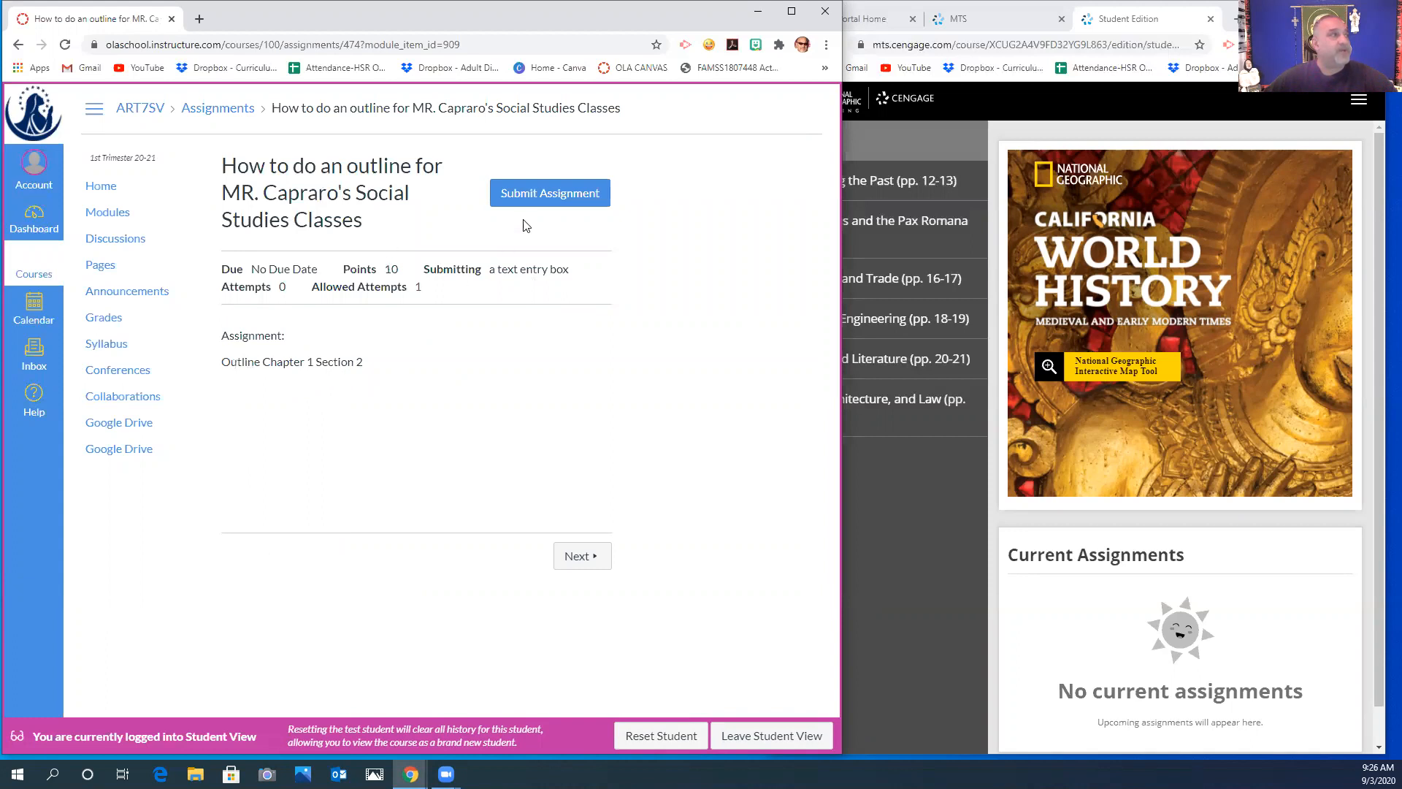
click(561, 202)
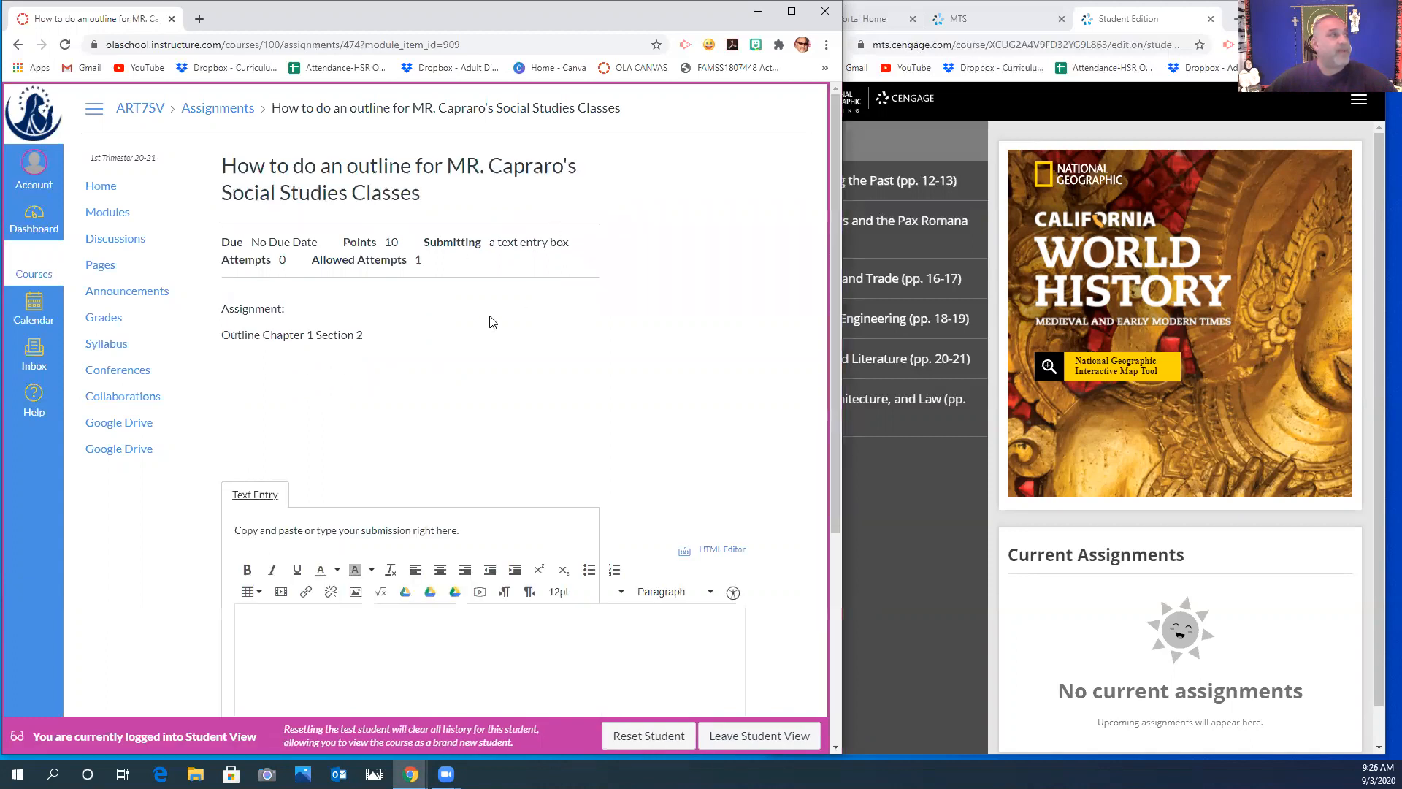
scroll(473, 338, down, 4)
scroll(459, 387, down, 1)
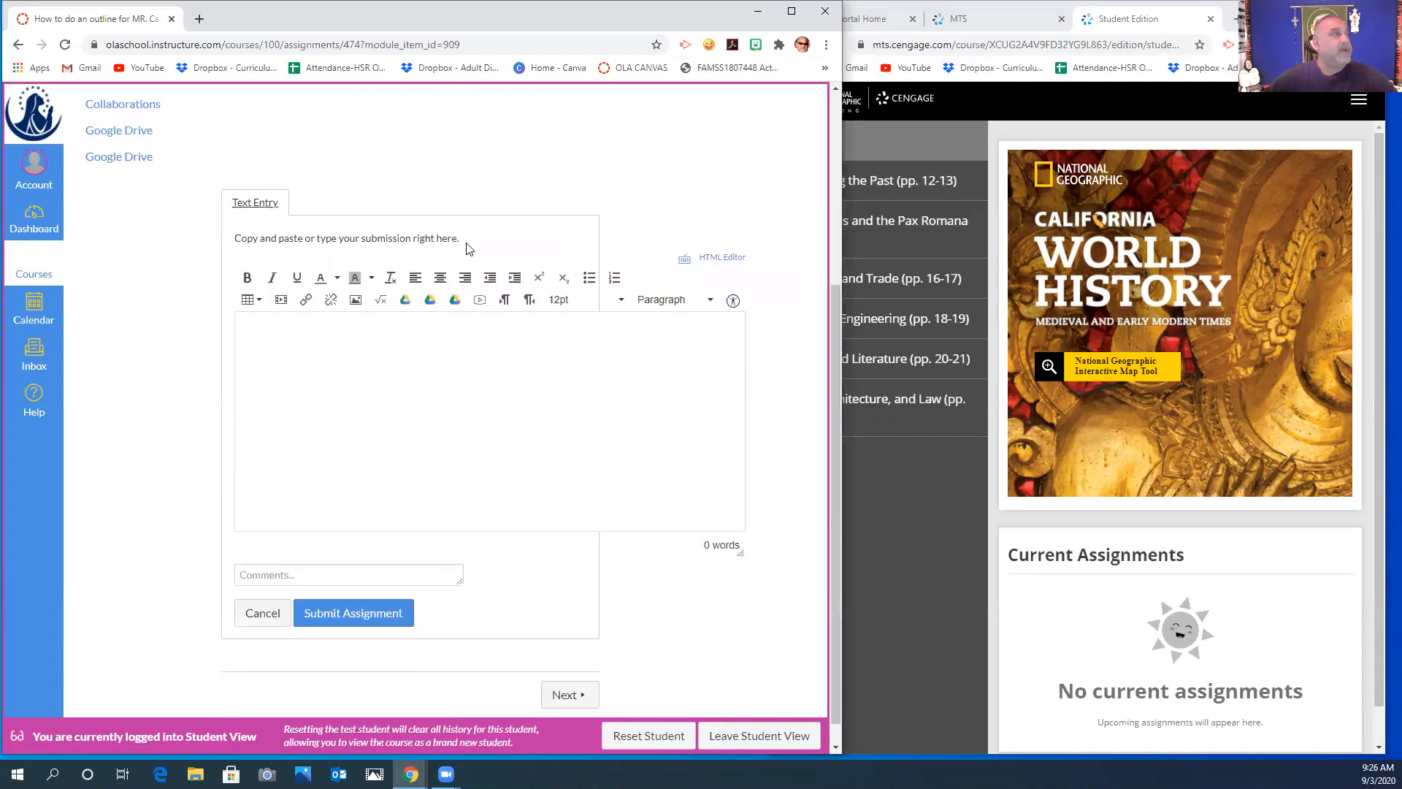
click(387, 338)
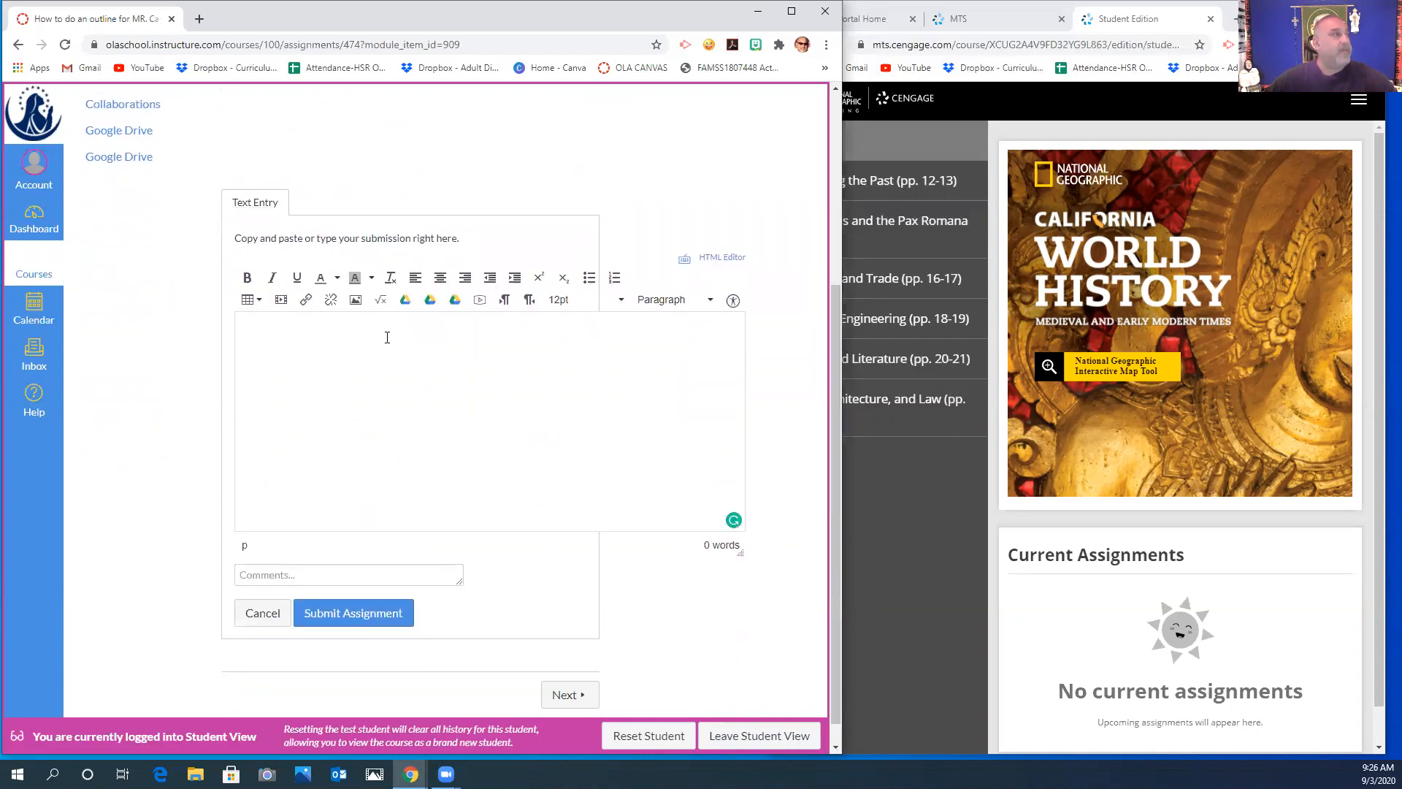
- Insert a table with three columns and two rows into the submission text
click(253, 306)
click(187, 322)
click(250, 305)
mouse_move(250, 326)
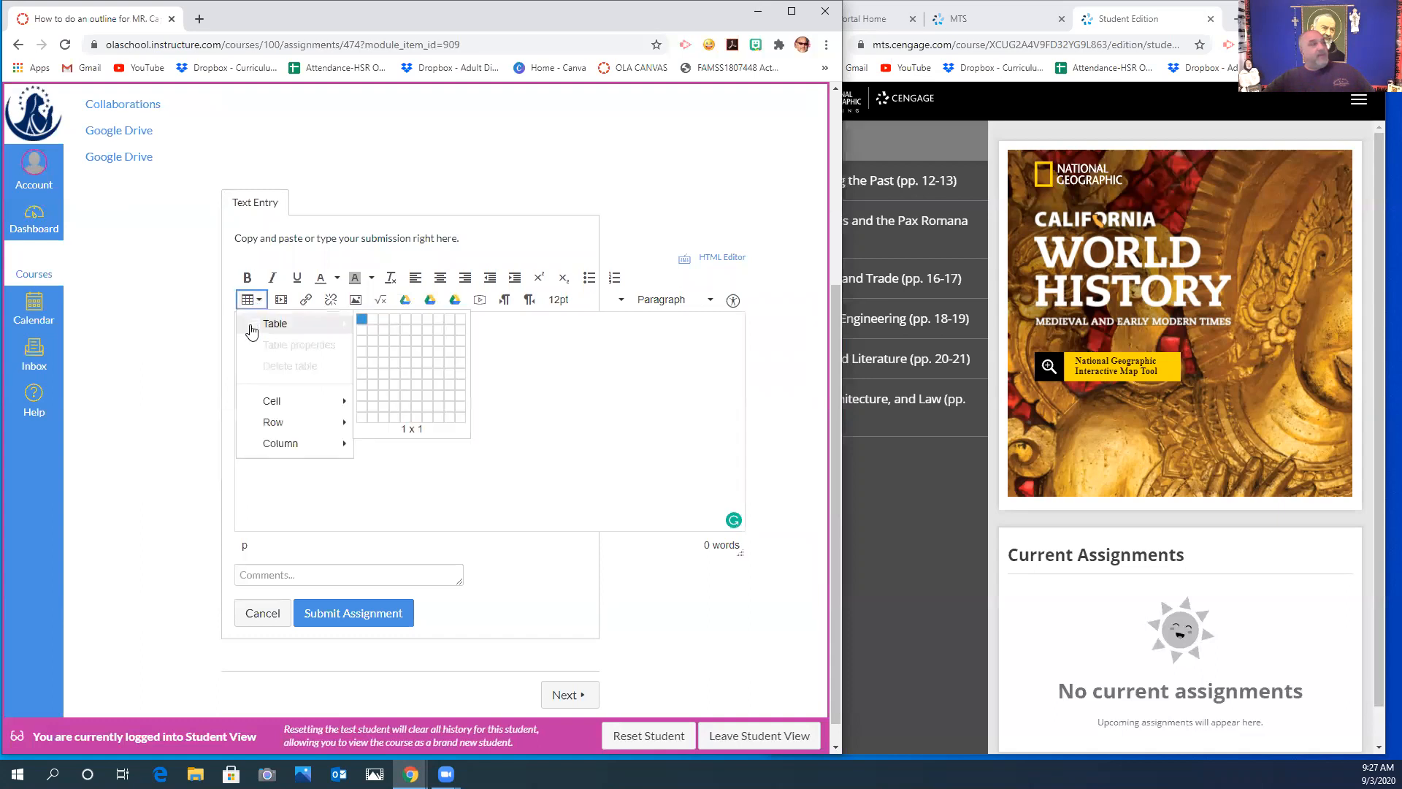
click(380, 332)
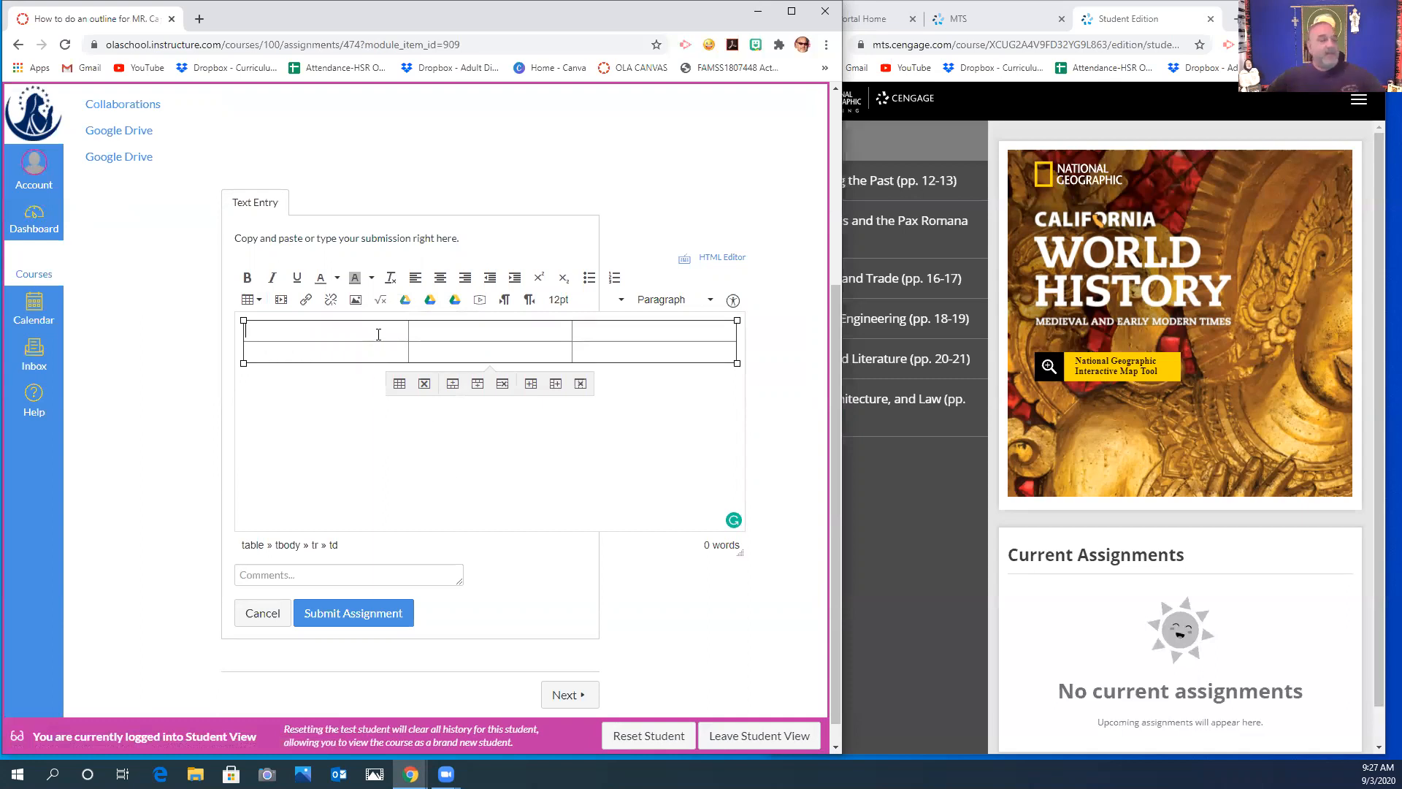
- Fill the table's first row with the column headings "Help ?", "Relevant ?" and "Notes"
text(Hel)
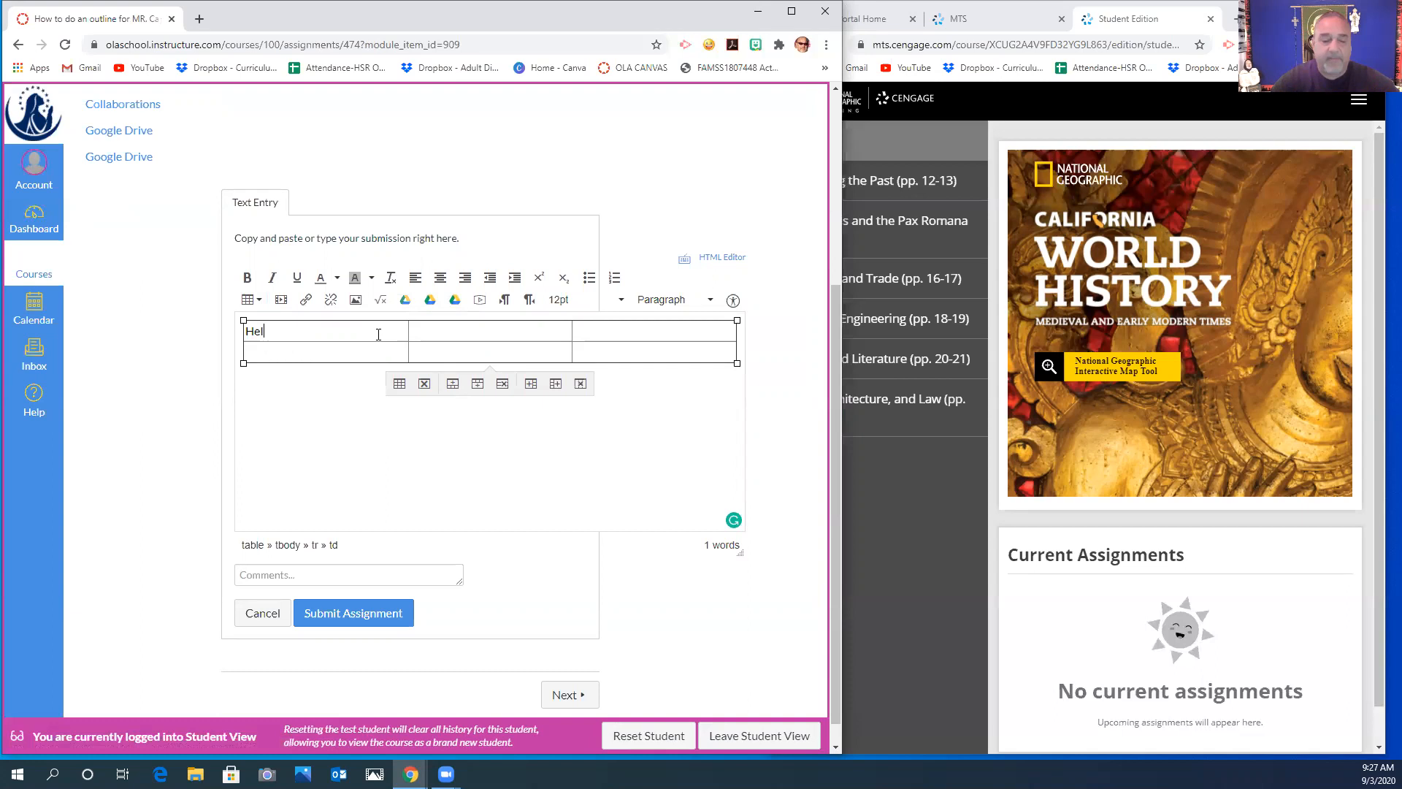
text(p ? )
text(Relevant )
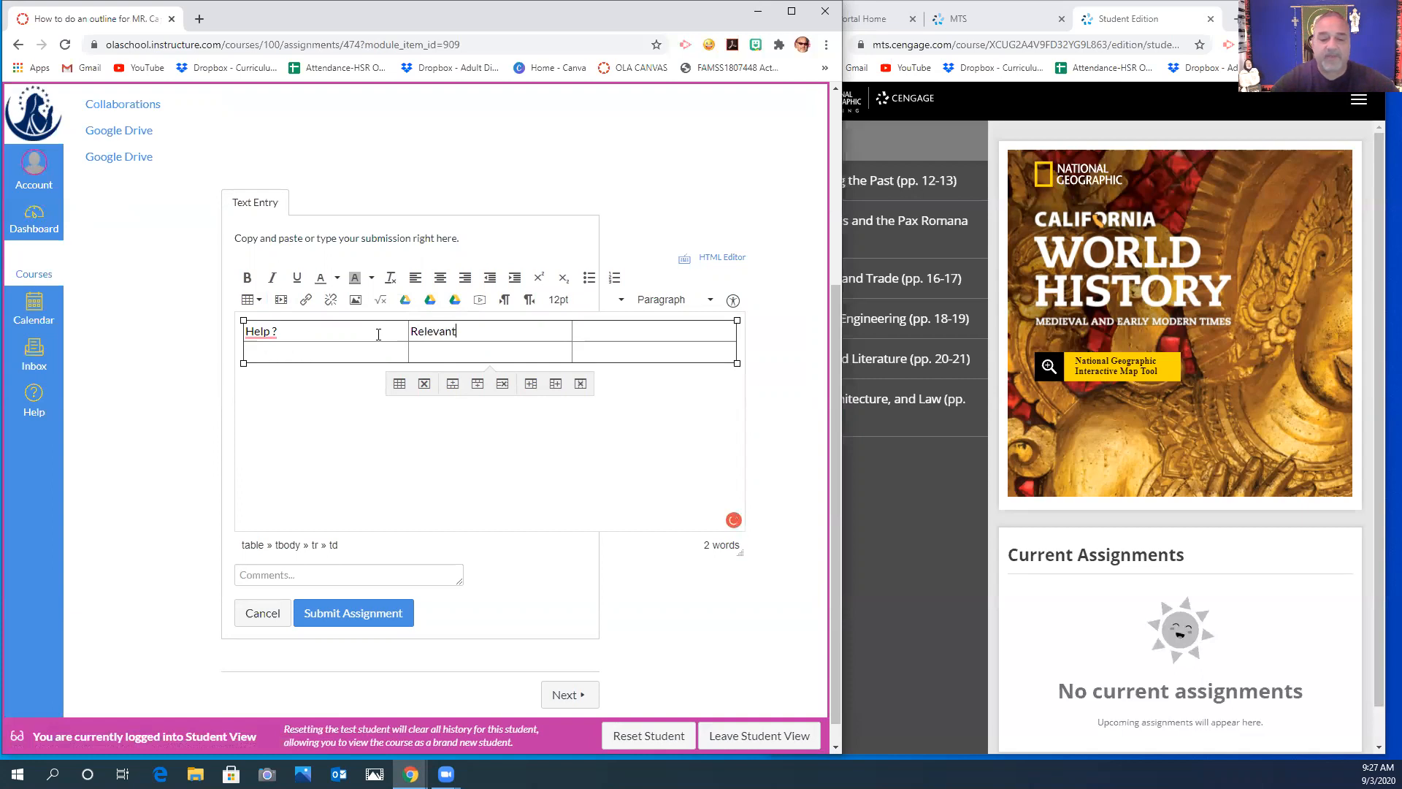
text(?)
key(Tab)
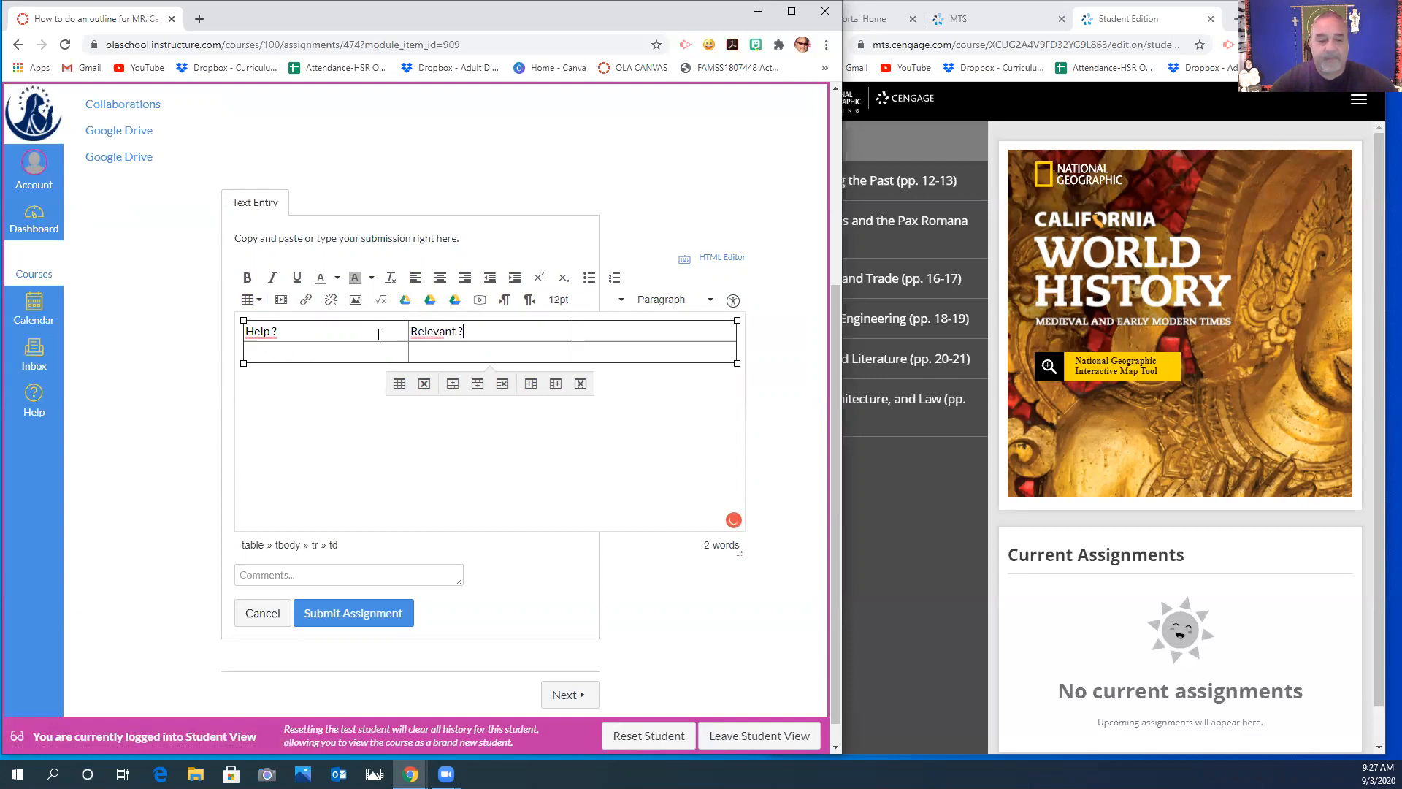
text(Notes)
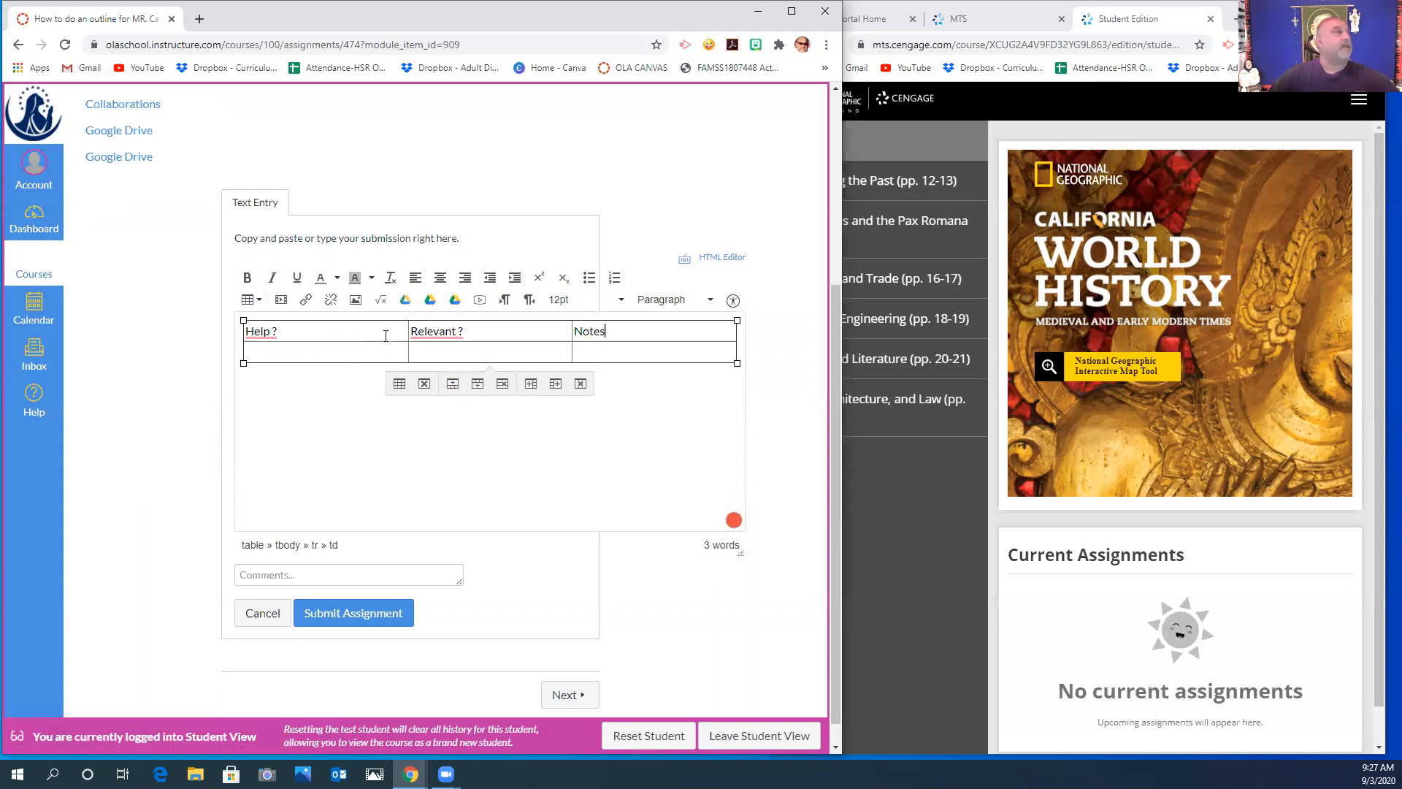
- Accept the grammar corrections that remove the space before the question marks in the Help and Relevant headings
mouse_move(255, 334)
click(264, 371)
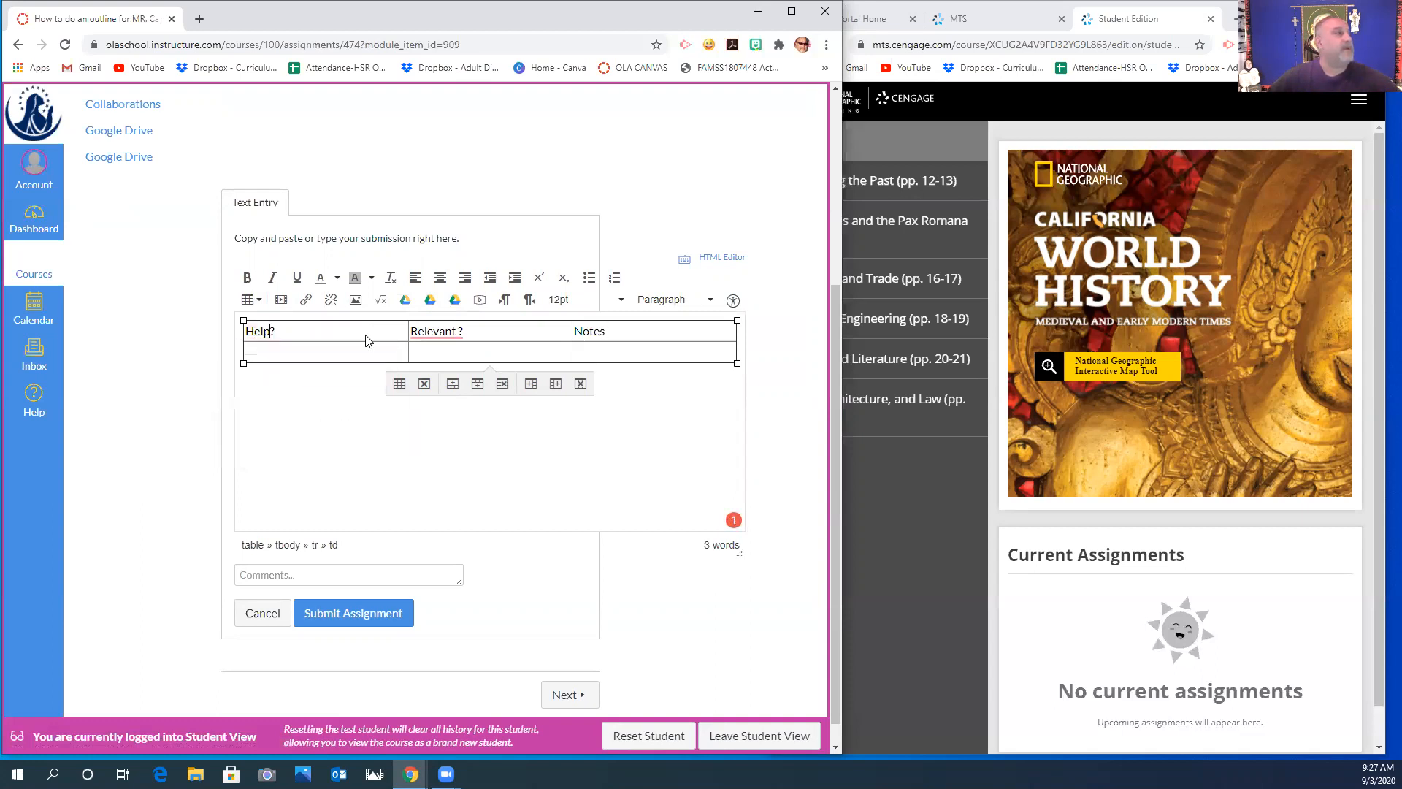
mouse_move(428, 332)
click(438, 371)
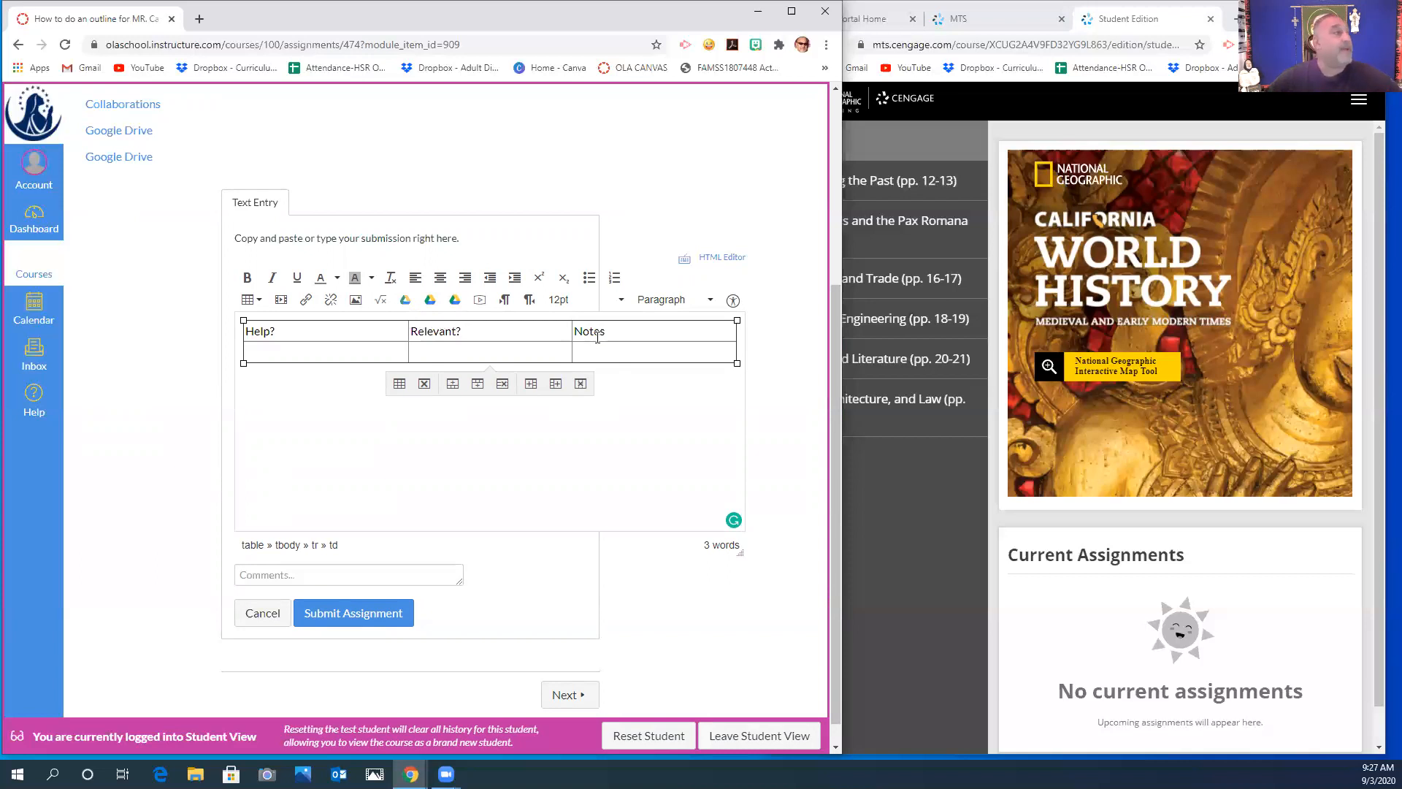
- Format the table's heading row as bold, centred, 14pt text
drag(626, 328, 338, 343)
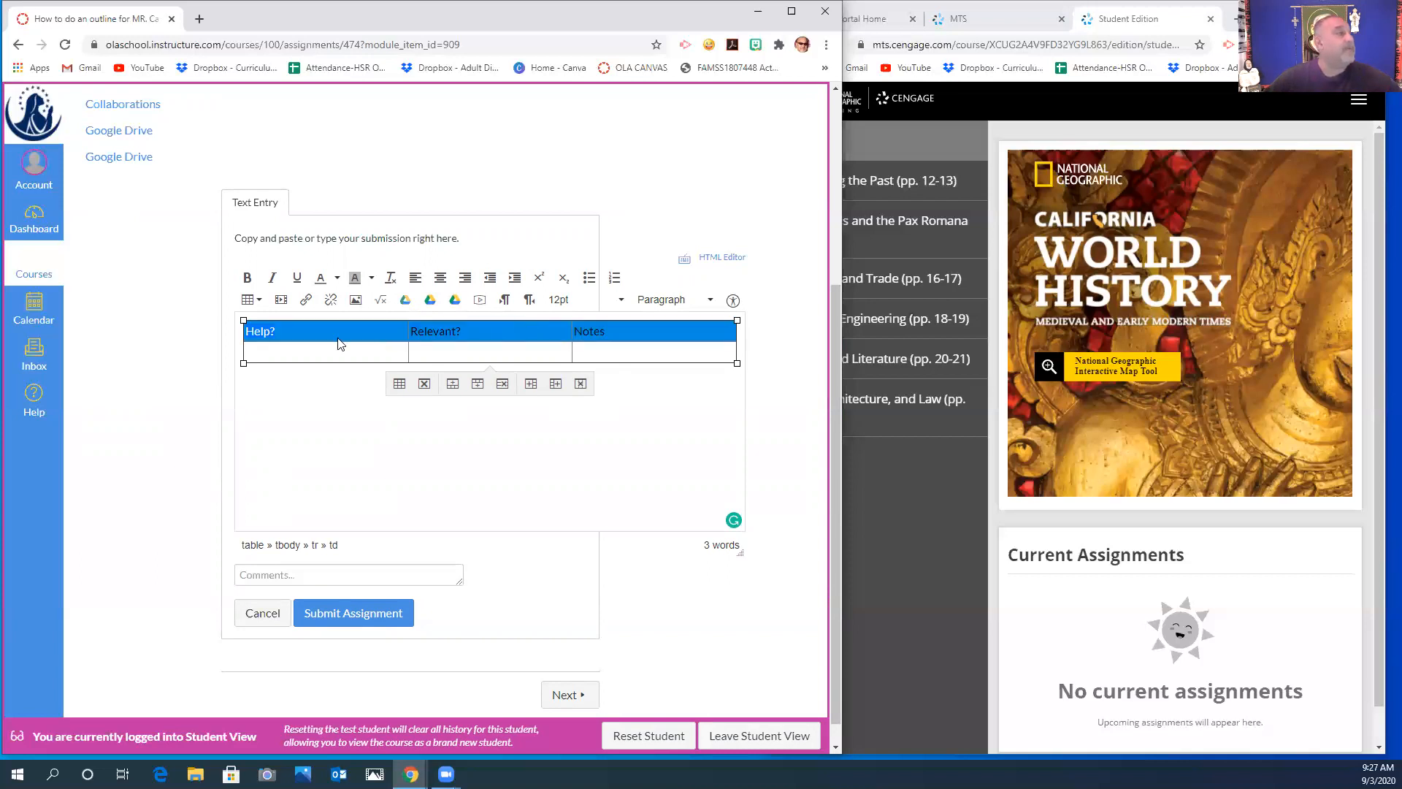
click(247, 277)
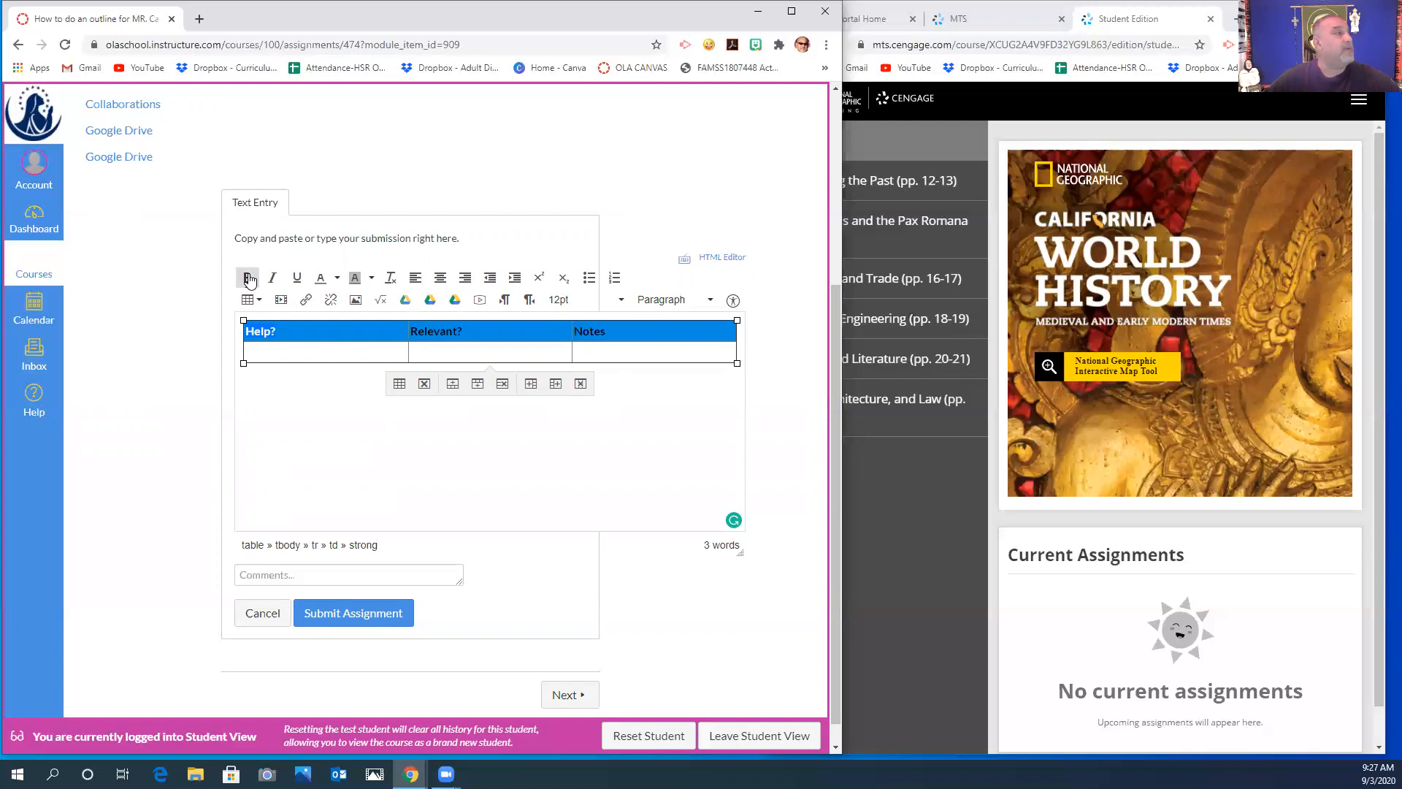
click(440, 283)
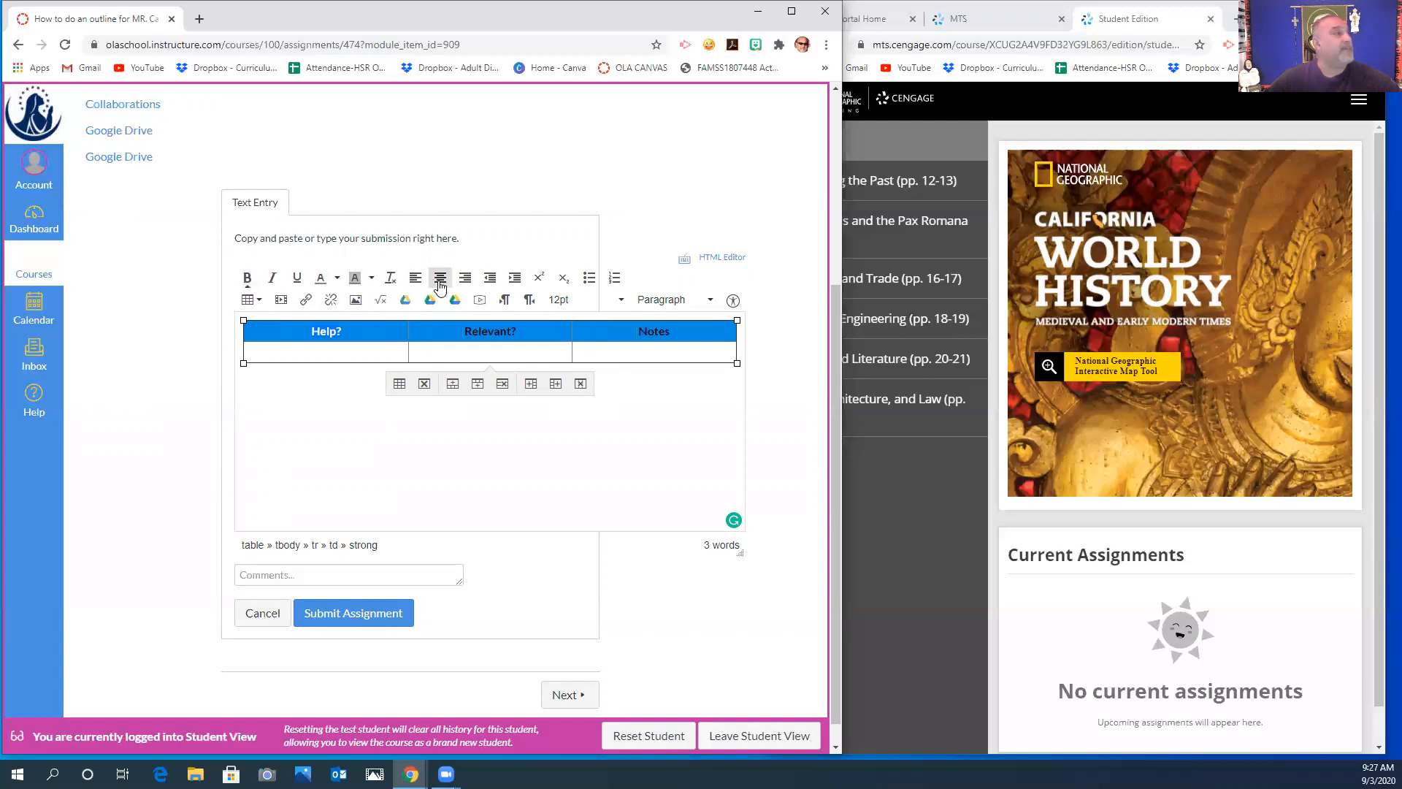
click(580, 301)
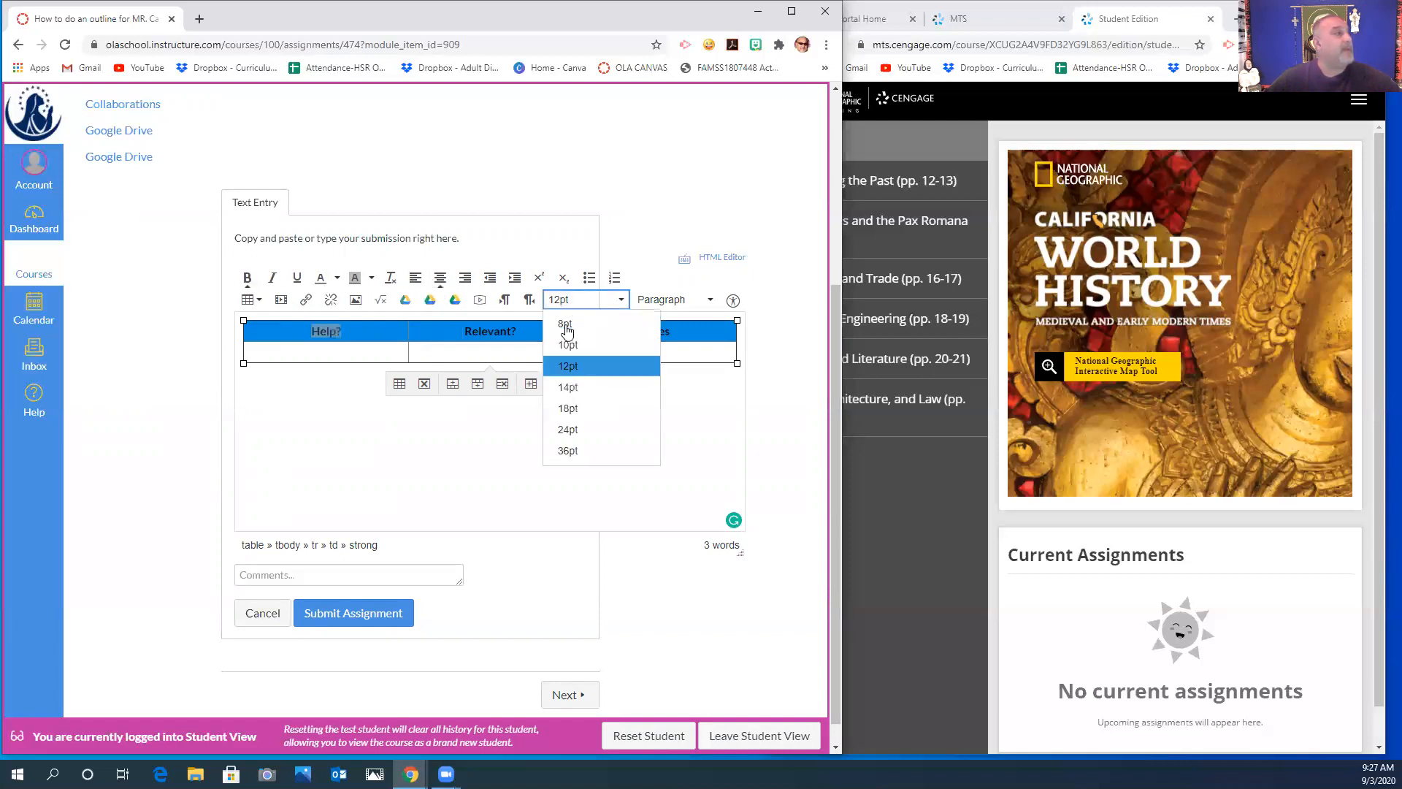
click(573, 387)
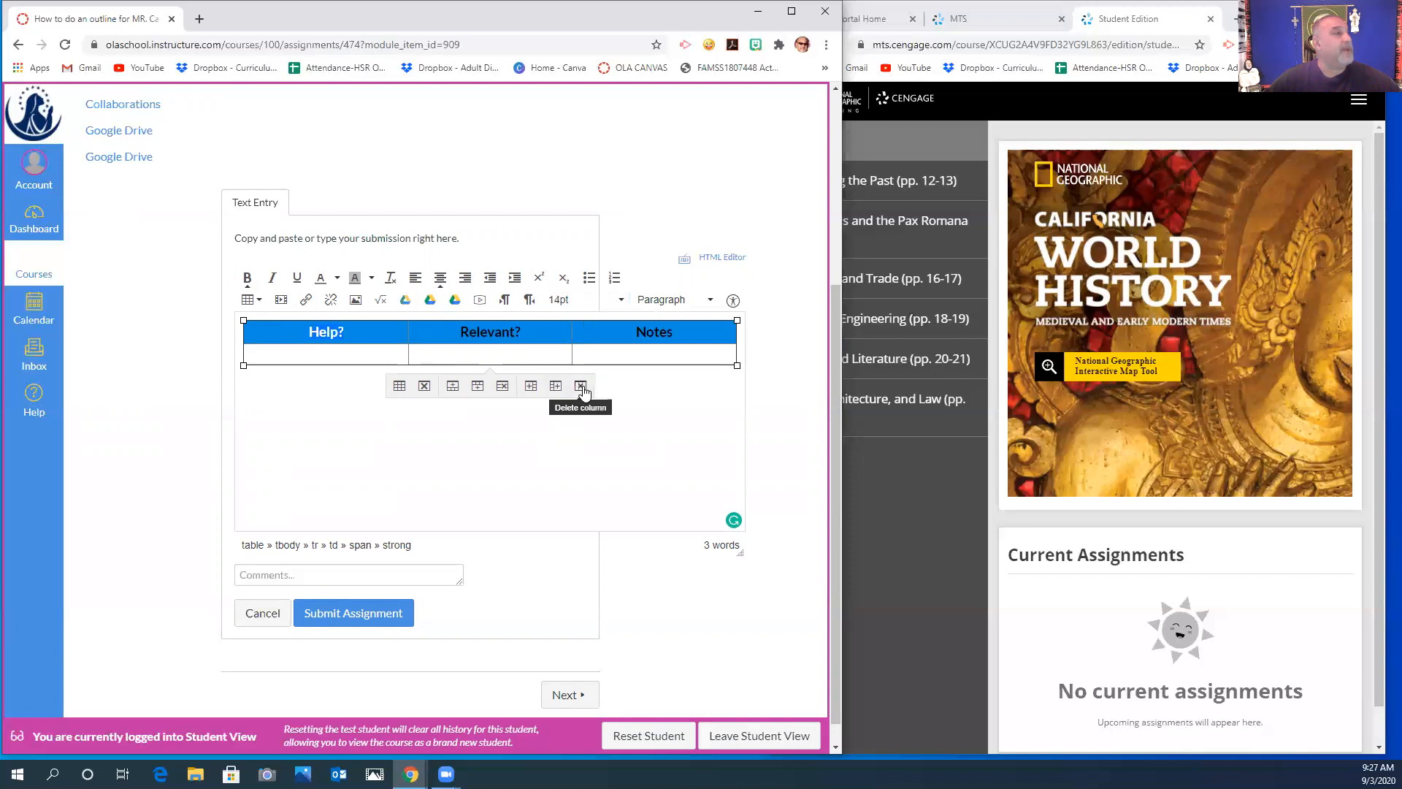
click(502, 354)
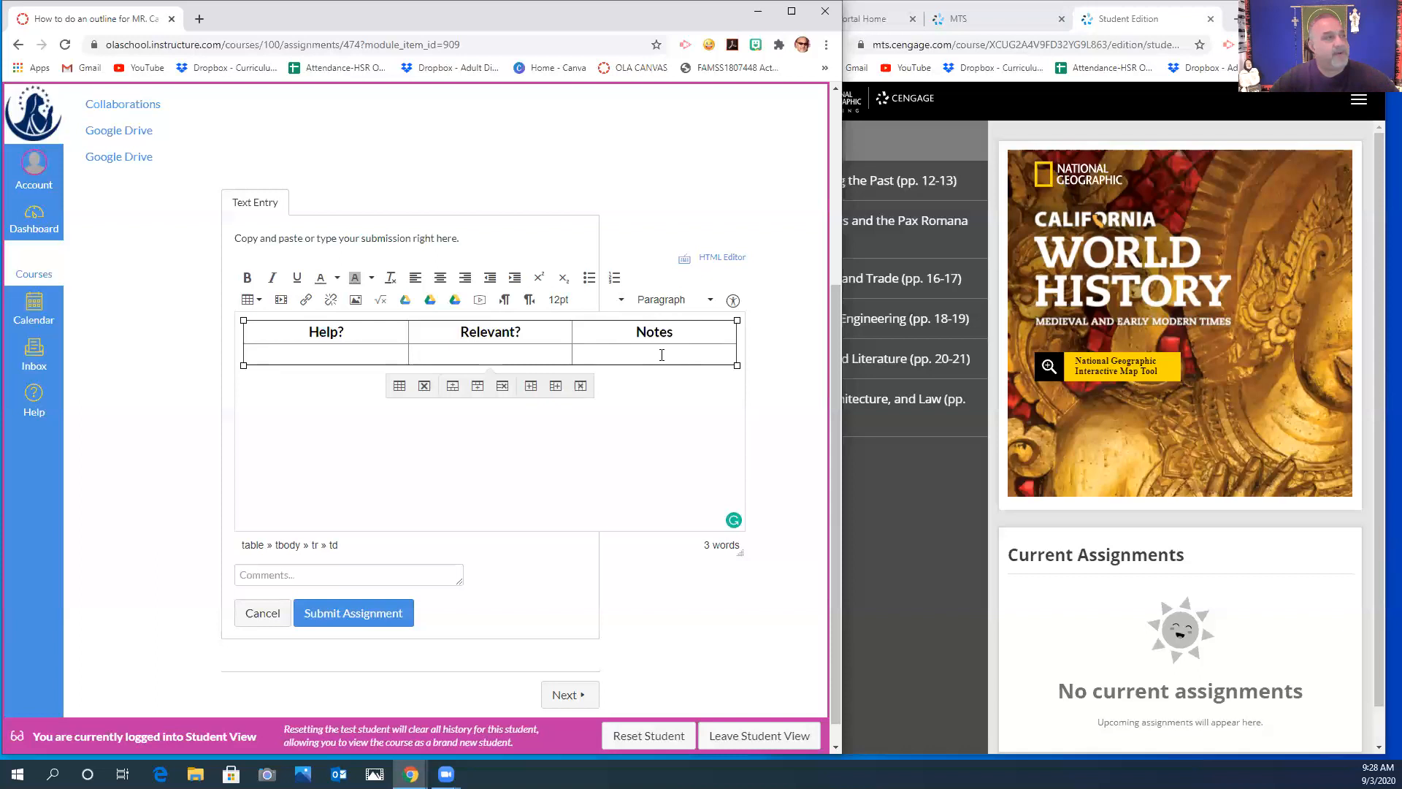
key(Return)
key(Return)
key(Return)
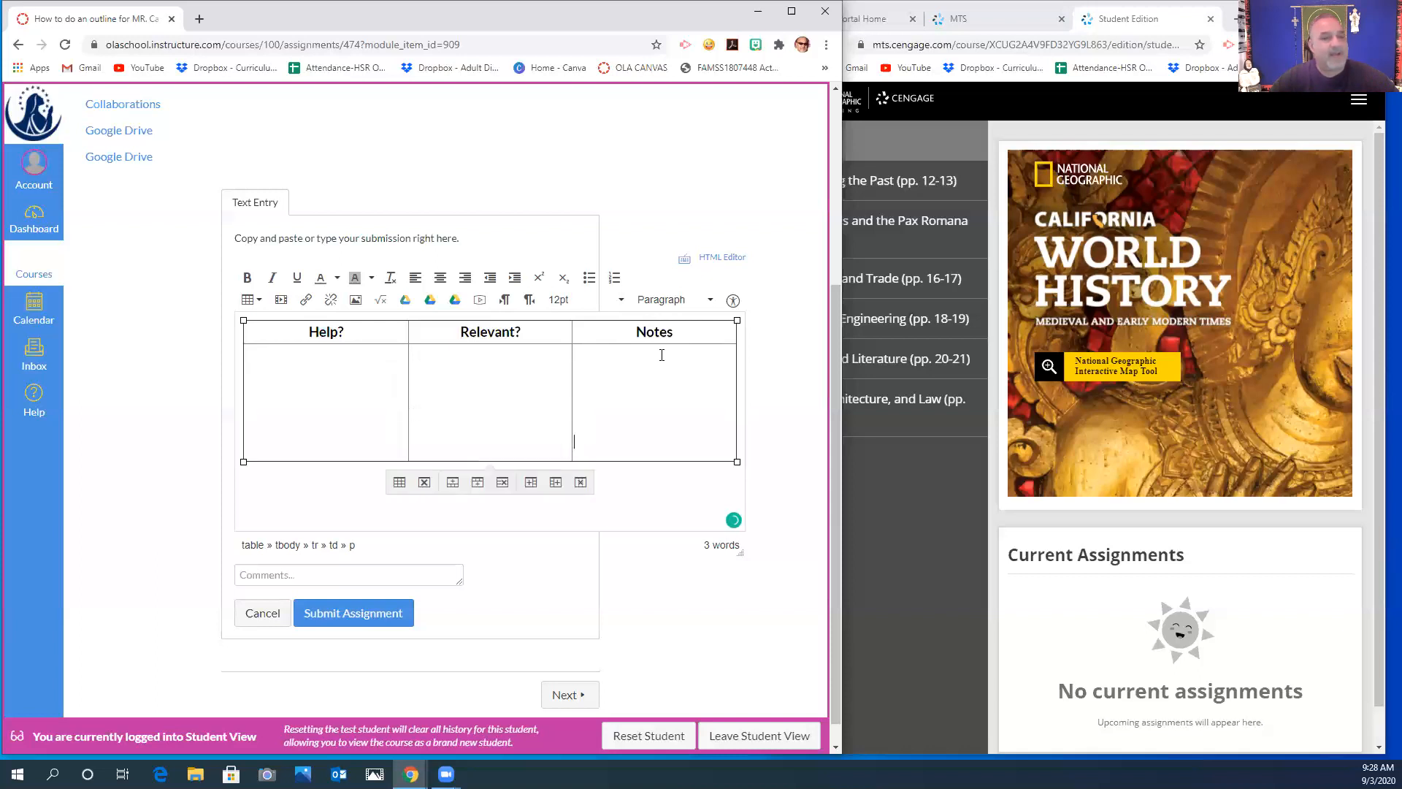
key(BackSpace)
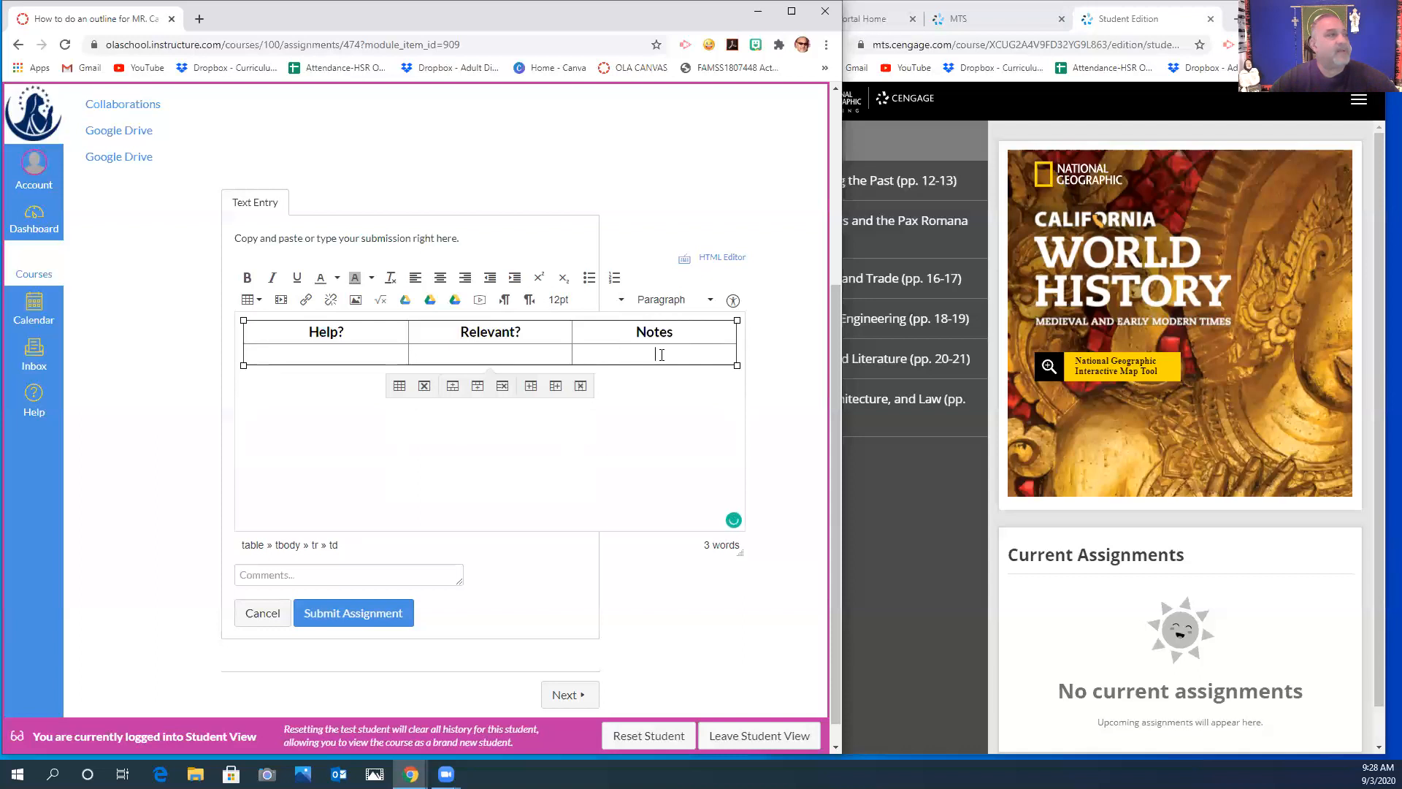
key(Return)
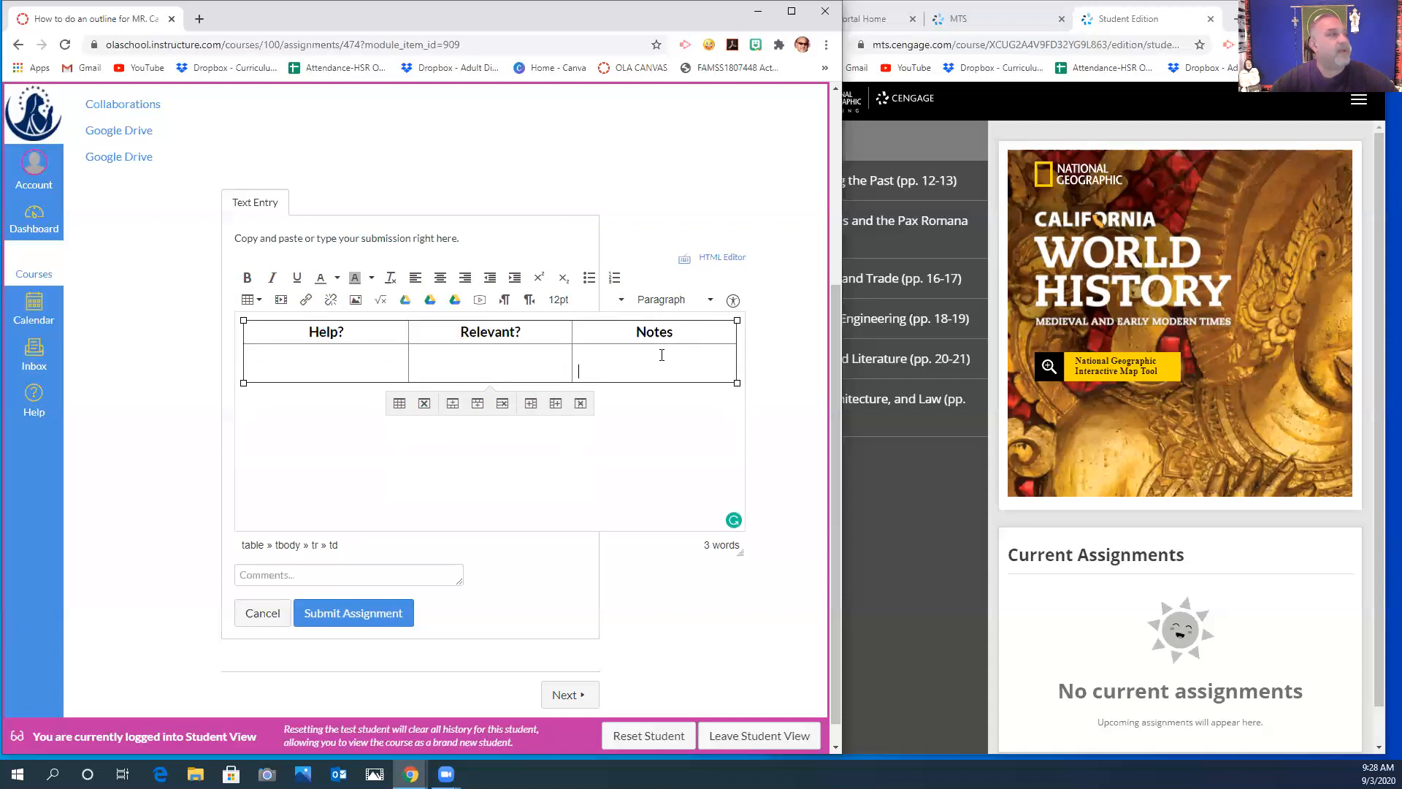
key(BackSpace)
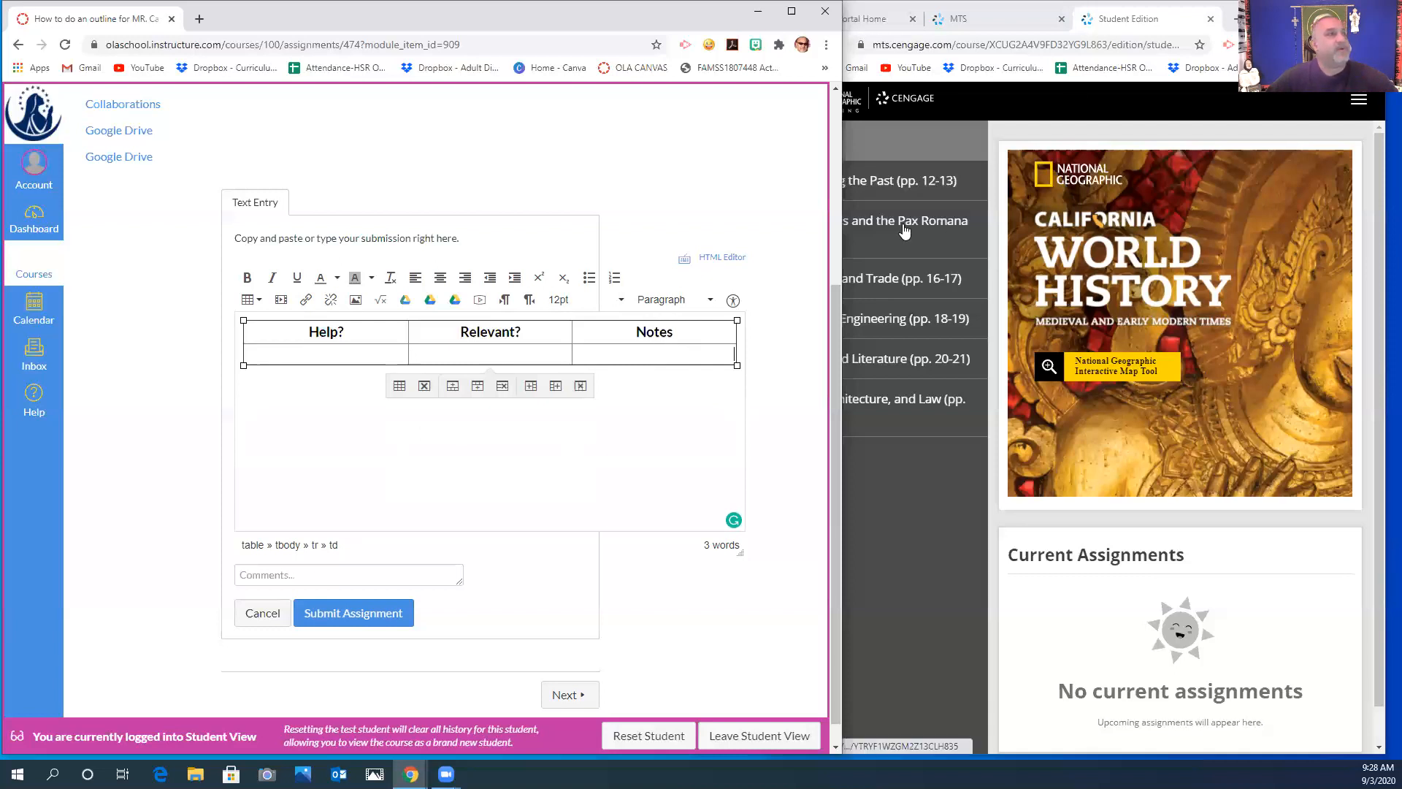
- Open section 1.2 Augustus and the Pax Romana (pp. 14-15) in the online textbook and hide the contents list
click(933, 485)
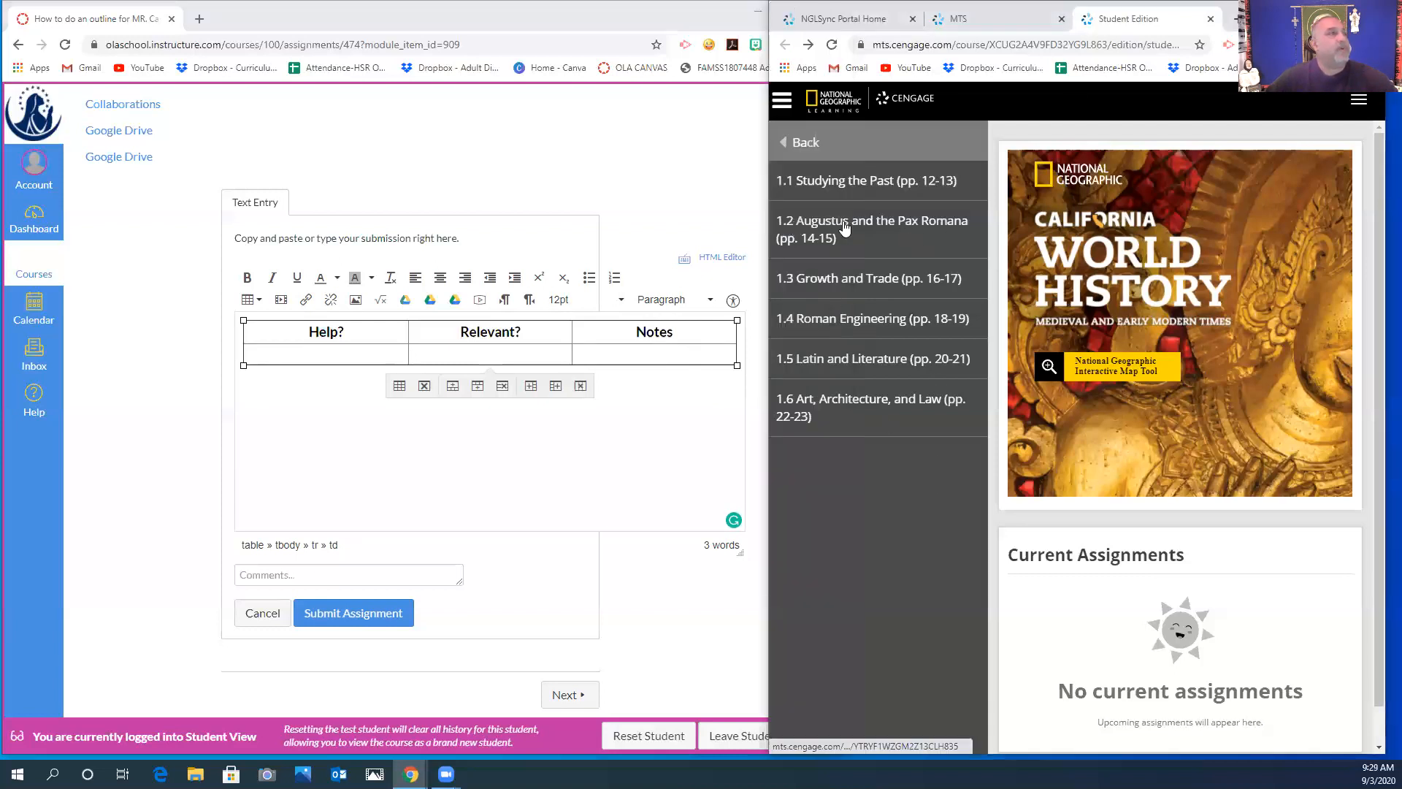
click(930, 229)
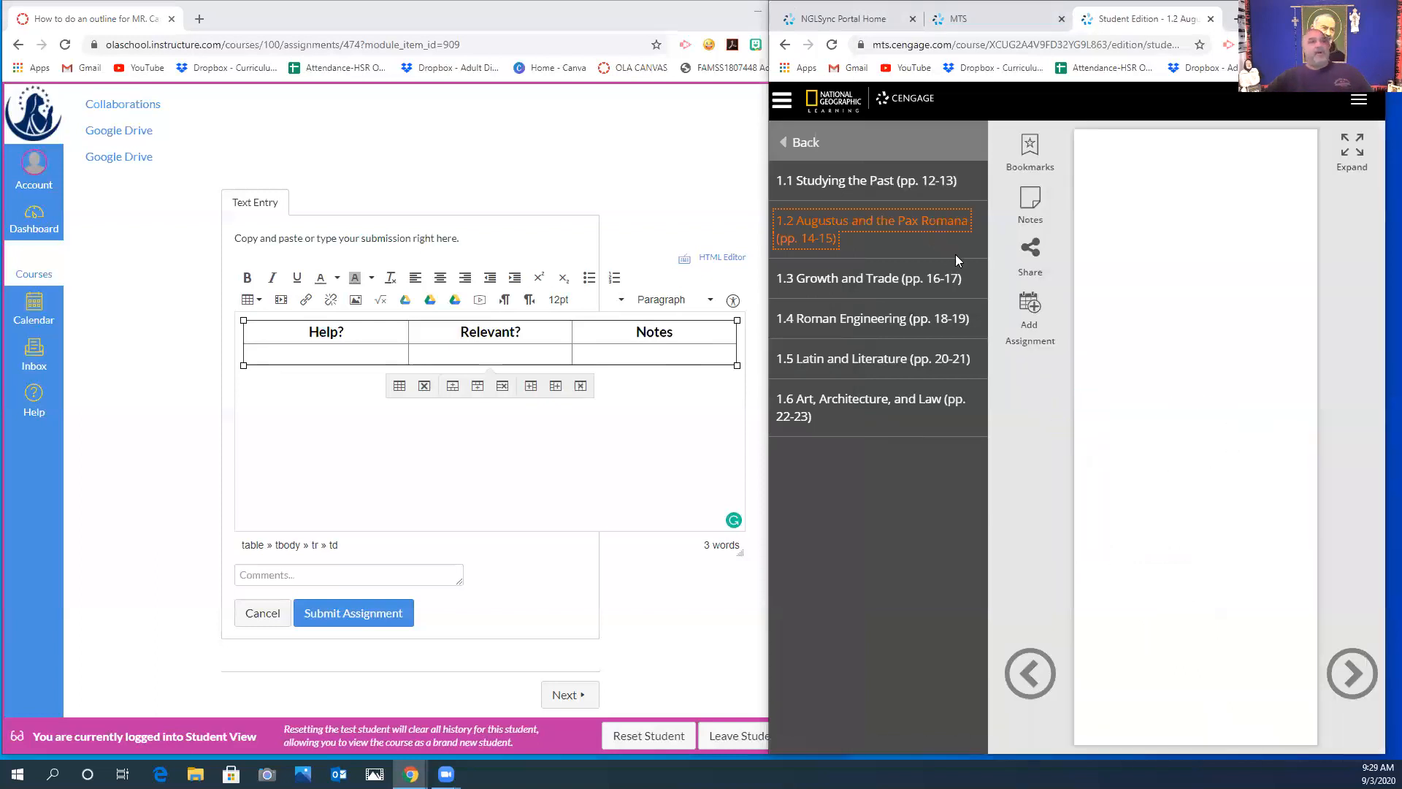
click(782, 101)
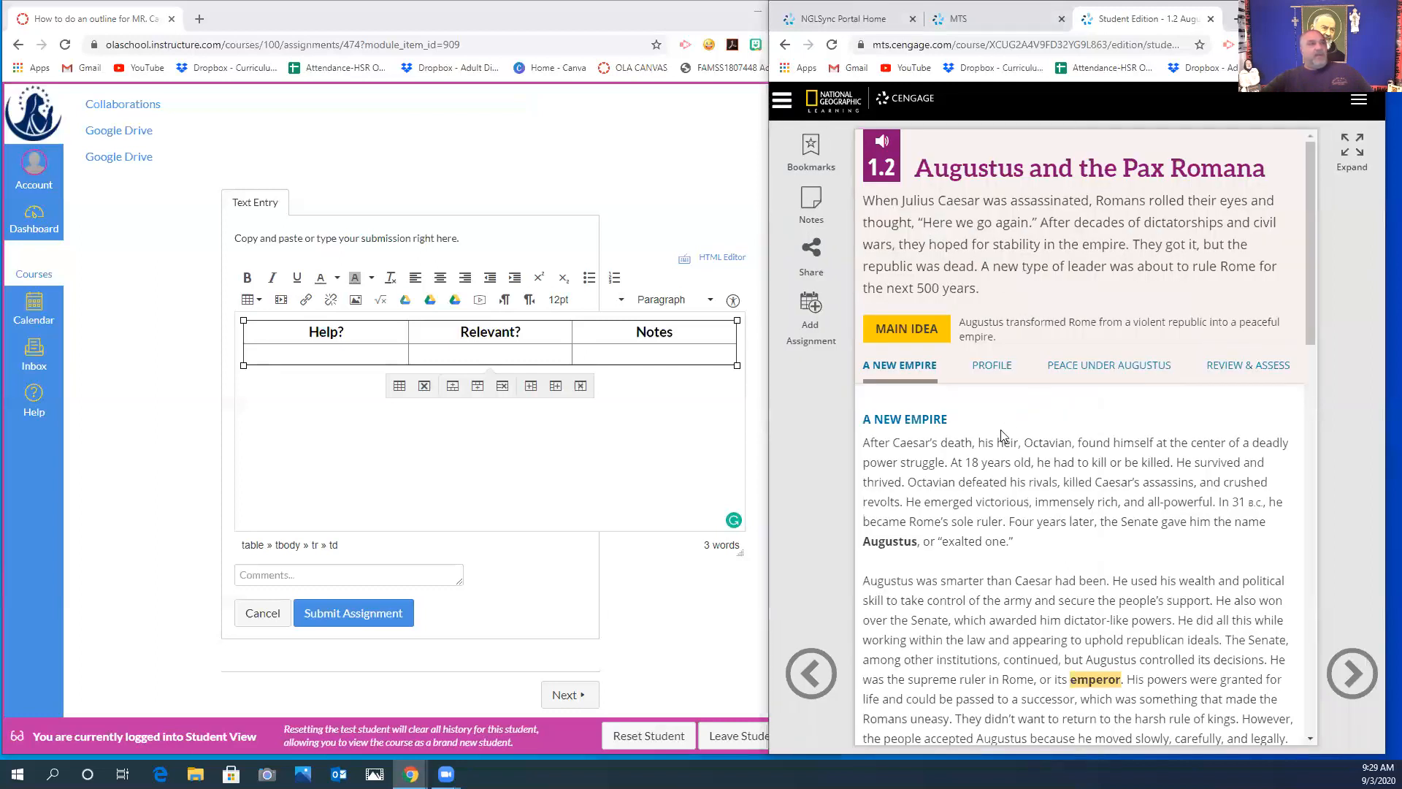
- Copy the textbook heading "A NEW EMPIRE" into the empty table cell under Notes
click(615, 351)
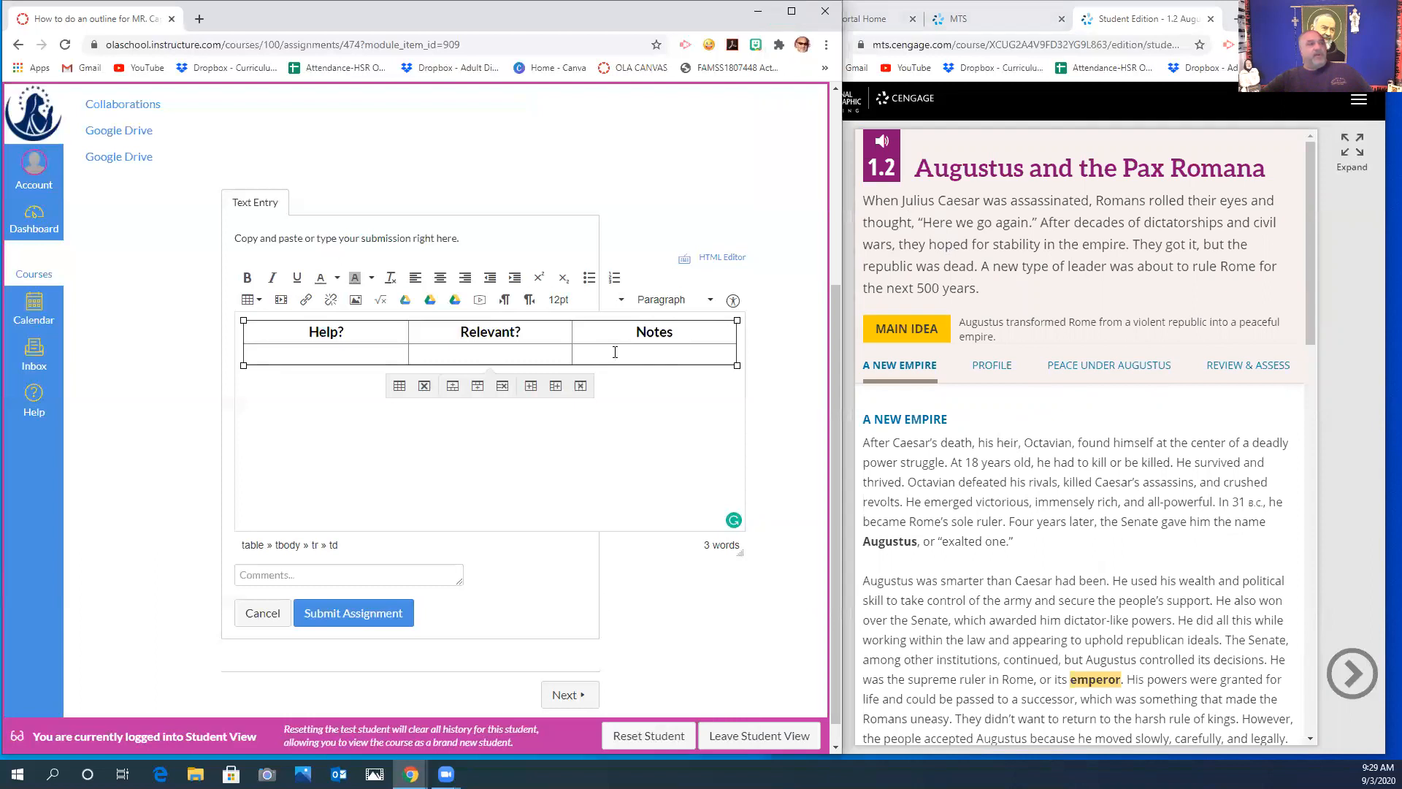
click(1029, 413)
drag(949, 420, 861, 423)
key(ctrl+c)
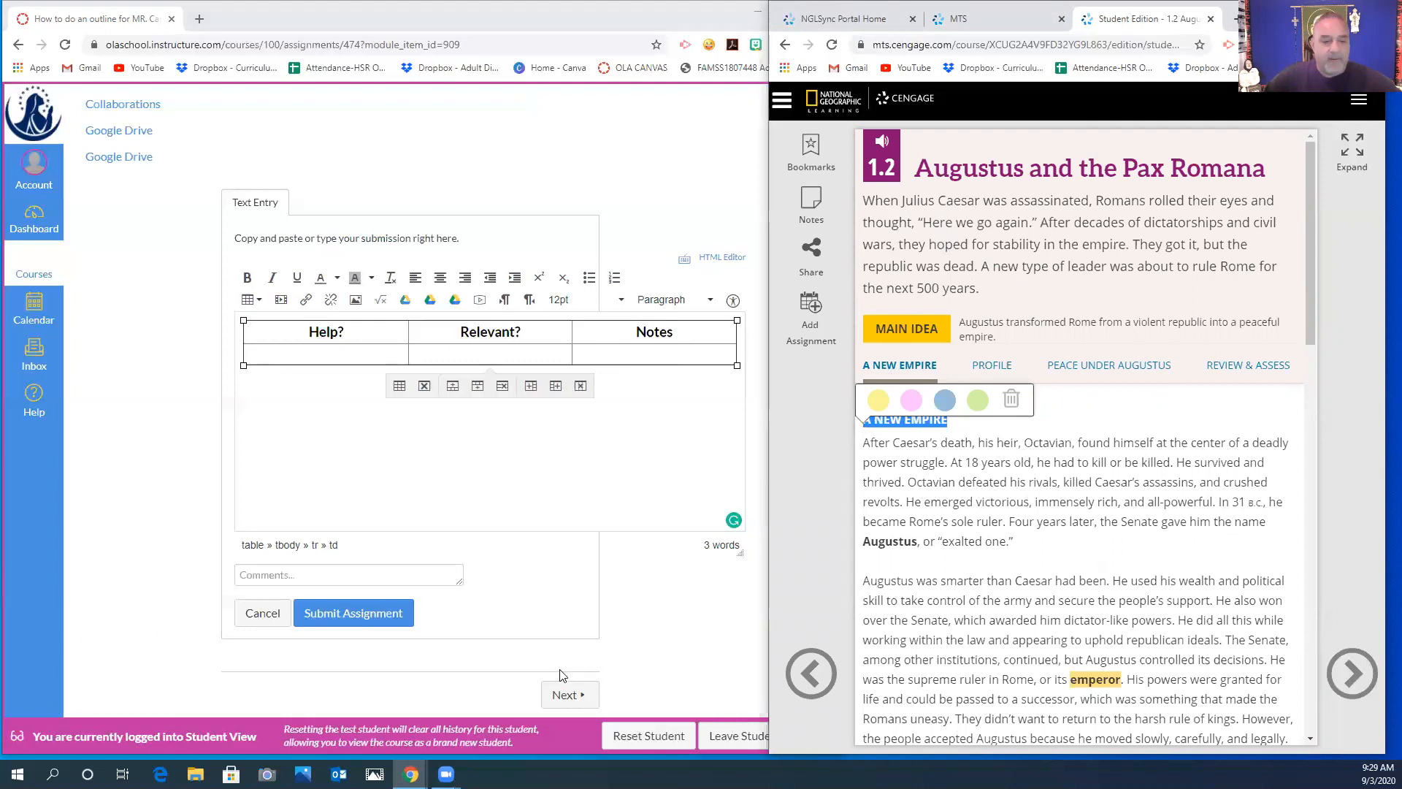
click(658, 350)
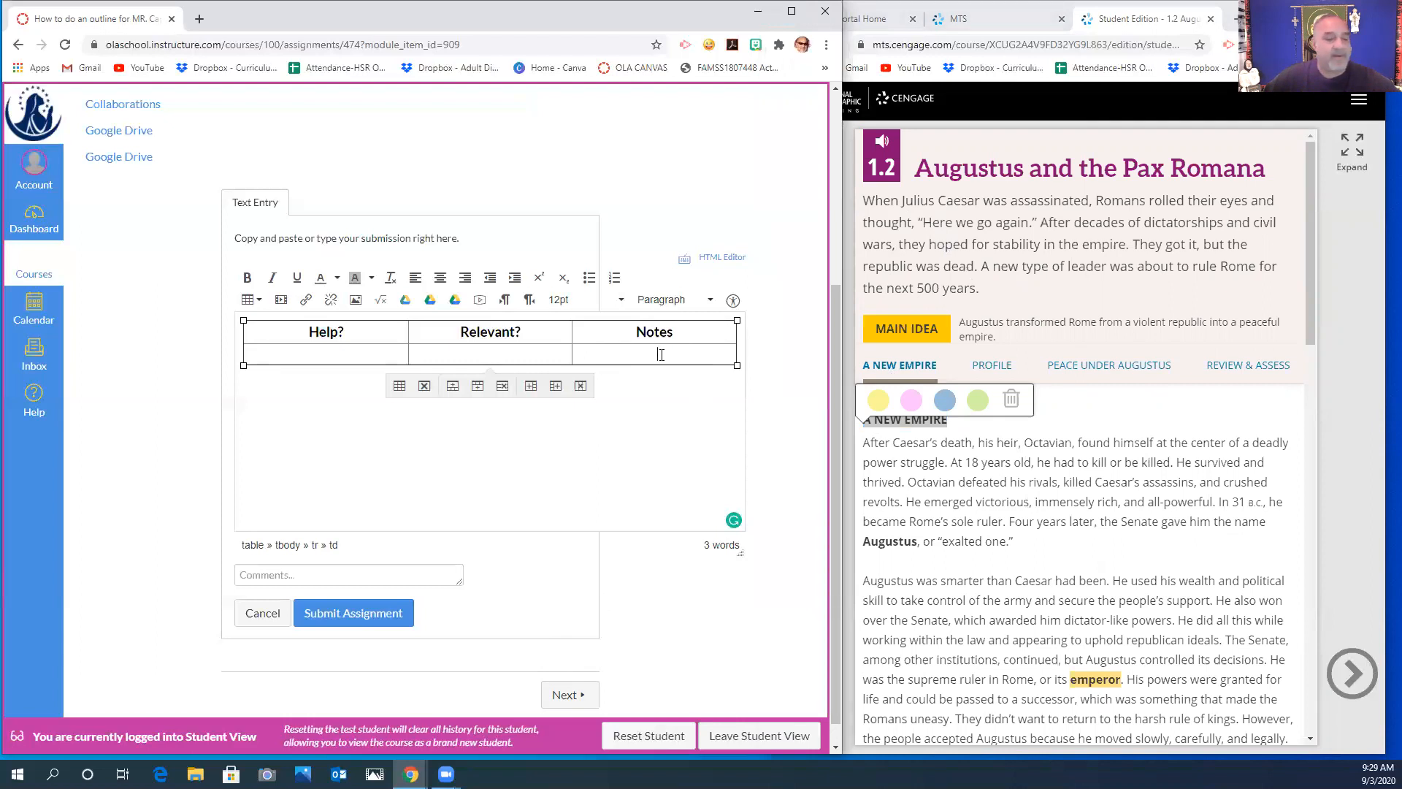
key(ctrl+v)
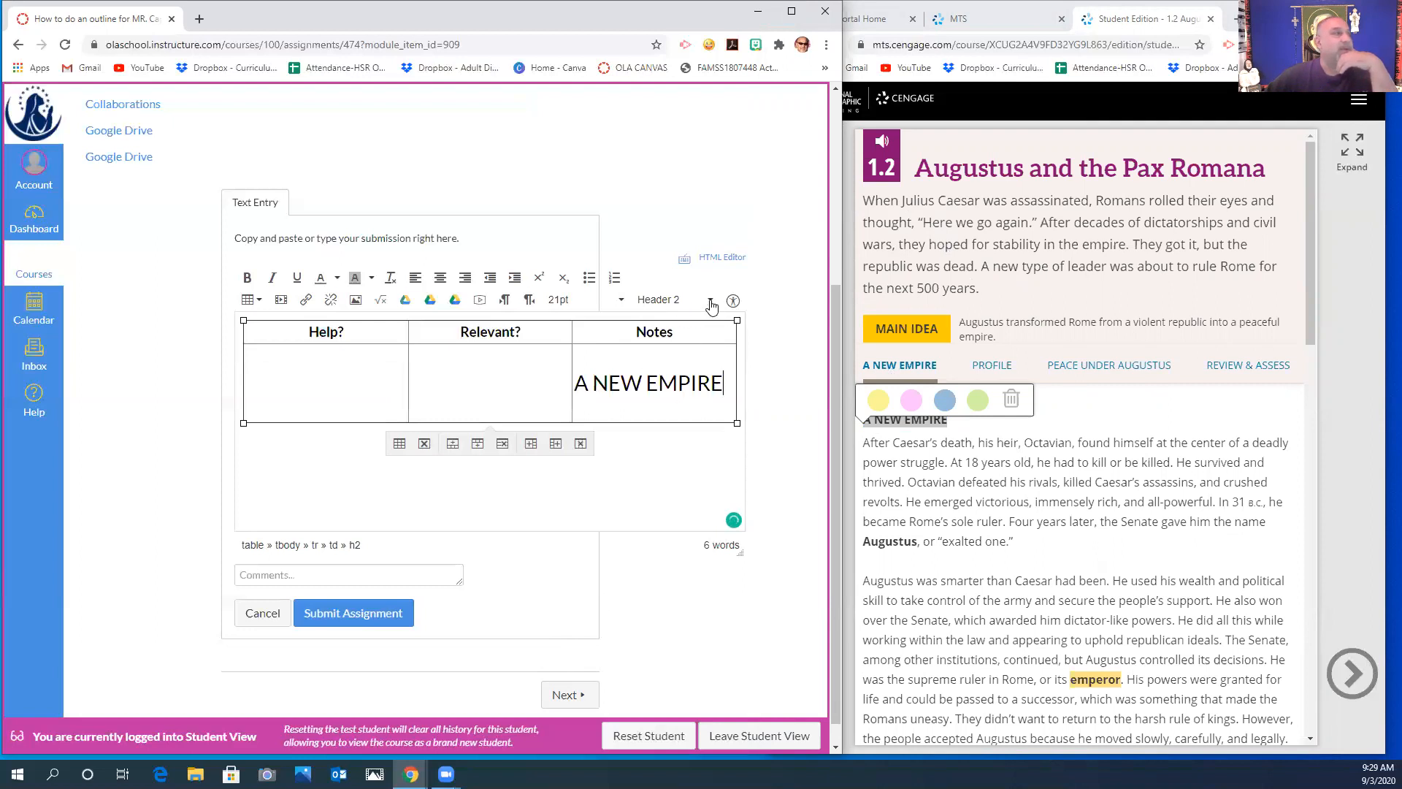
- Change the pasted "A NEW EMPIRE" heading to Paragraph style and delete the extra blank lines and spaces around it
click(710, 301)
click(700, 324)
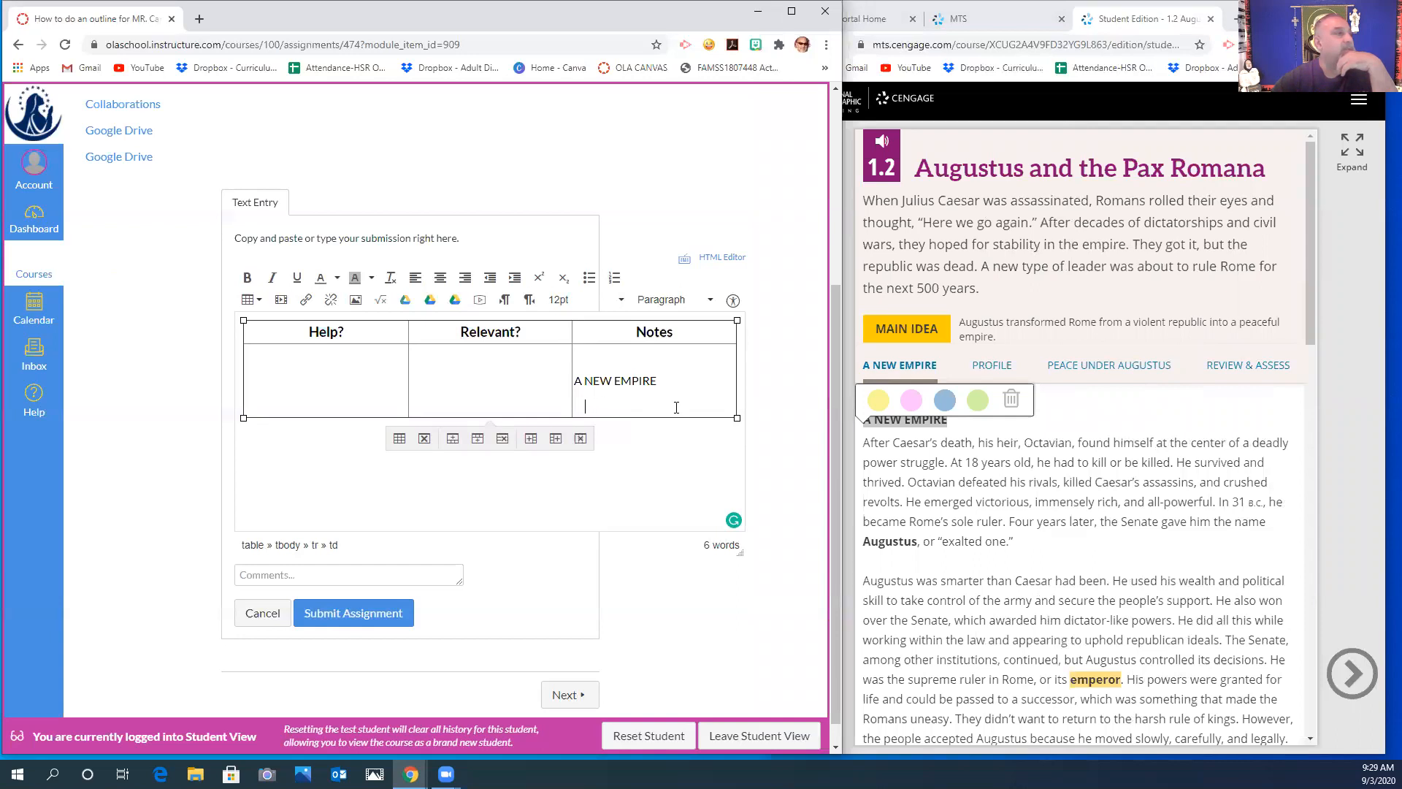
key(BackSpace)
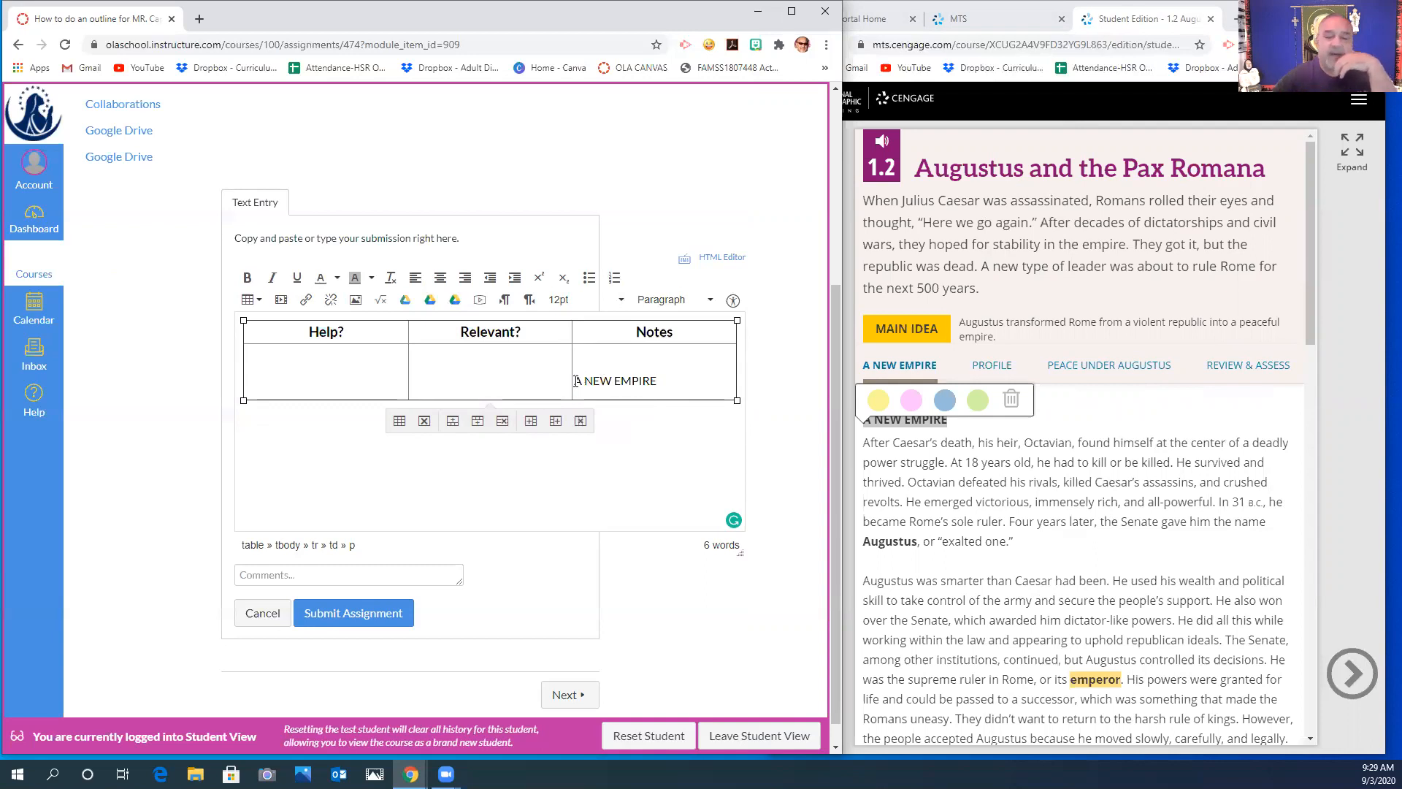
key(BackSpace)
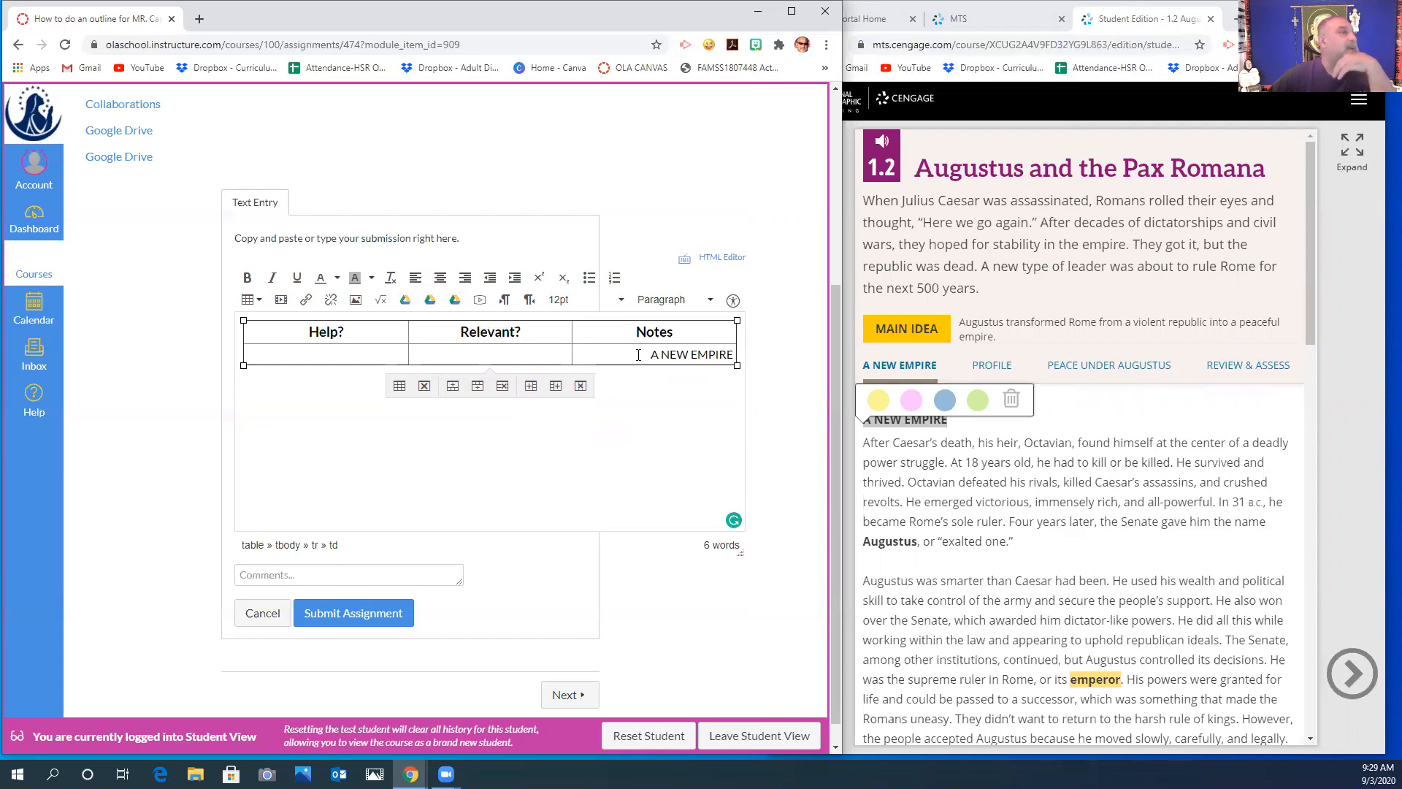
key(BackSpace)
key(BackSpace)
key(BackSpace)
key(BackSpace)
key(BackSpace)
key(BackSpace)
key(BackSpace)
key(BackSpace)
key(BackSpace)
key(BackSpace)
key(BackSpace)
key(BackSpace)
key(BackSpace)
key(BackSpace)
key(BackSpace)
key(BackSpace)
key(BackSpace)
key(BackSpace)
key(BackSpace)
key(BackSpace)
key(BackSpace)
key(BackSpace)
key(BackSpace)
key(BackSpace)
key(BackSpace)
key(BackSpace)
key(BackSpace)
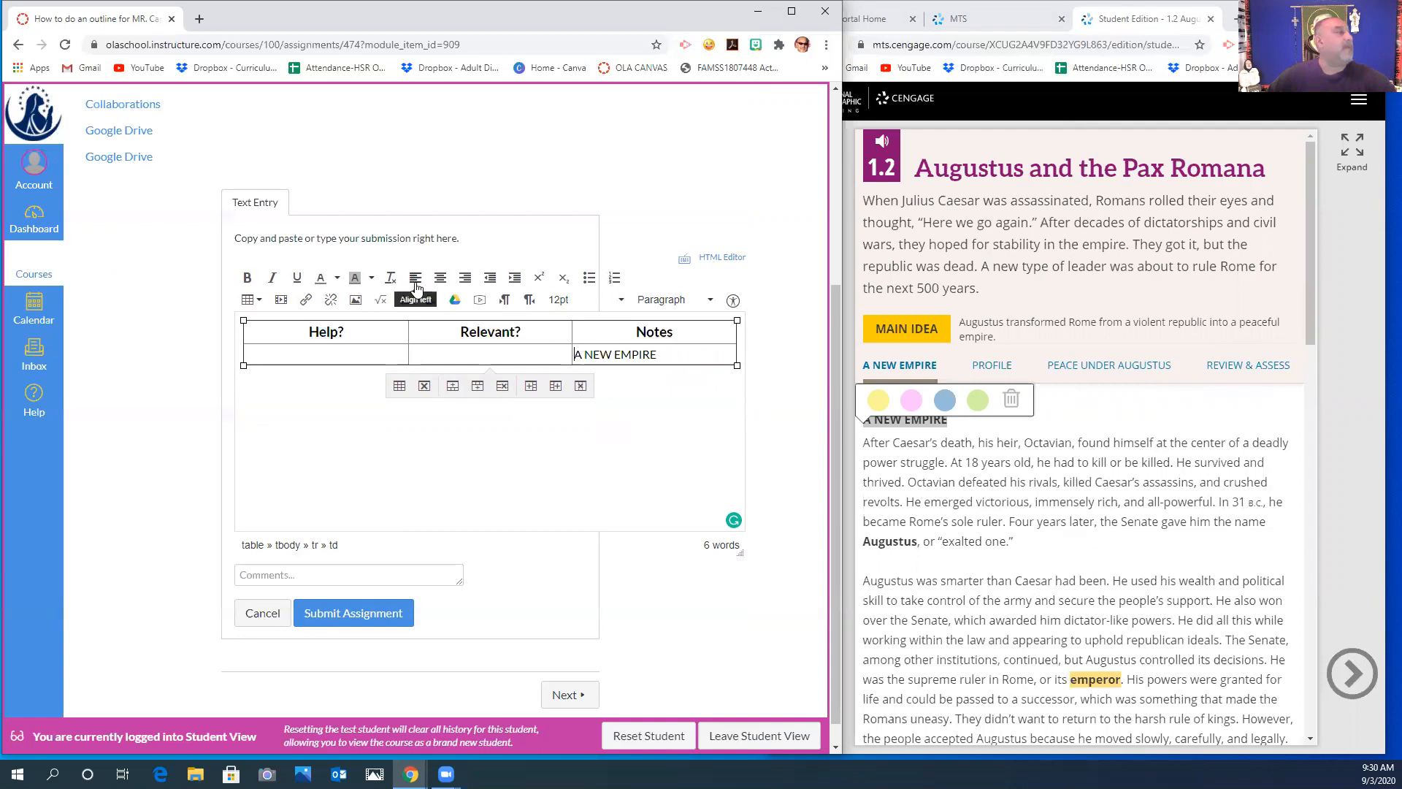
- Format the "A NEW EMPIRE" heading under Notes as centred, green, bold text
click(440, 277)
drag(697, 354, 612, 354)
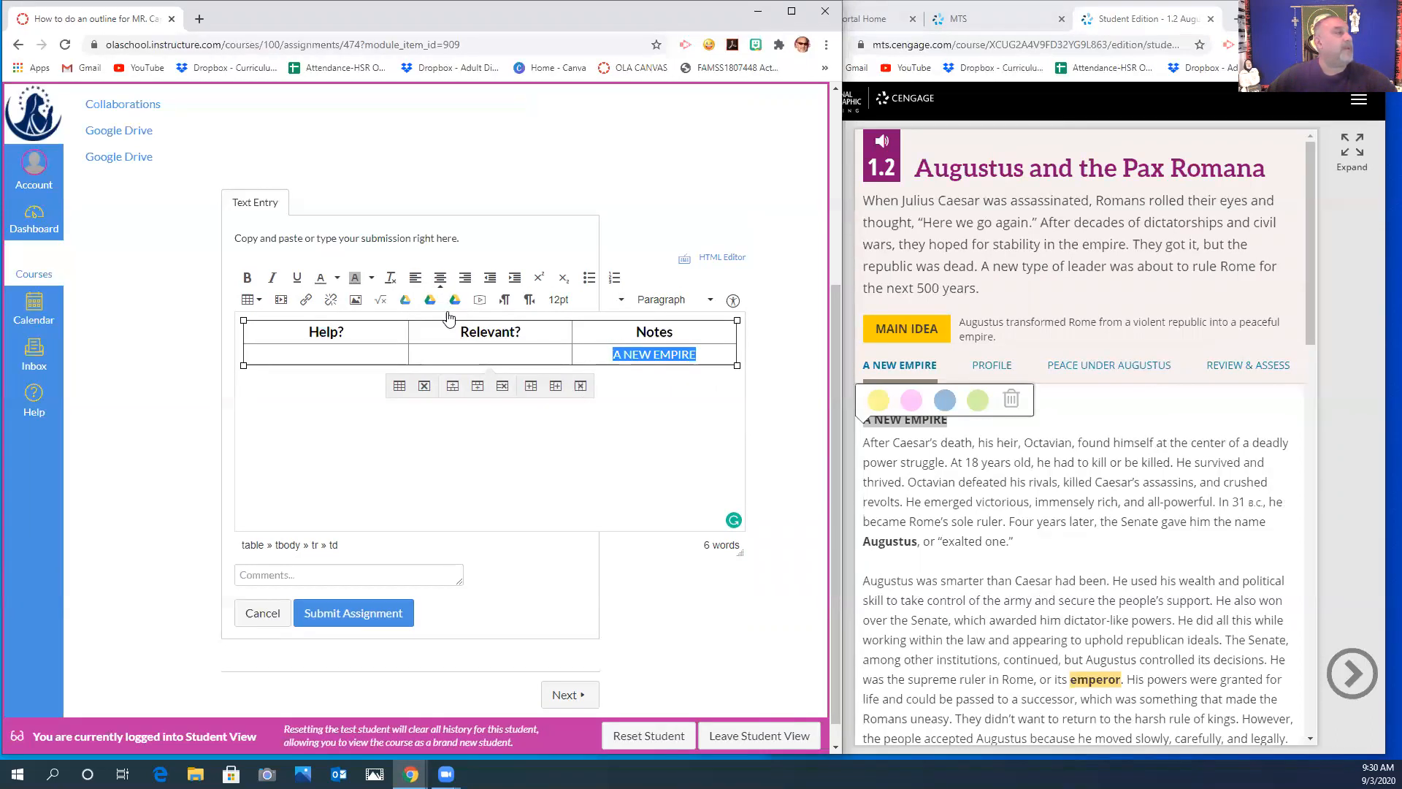
click(336, 279)
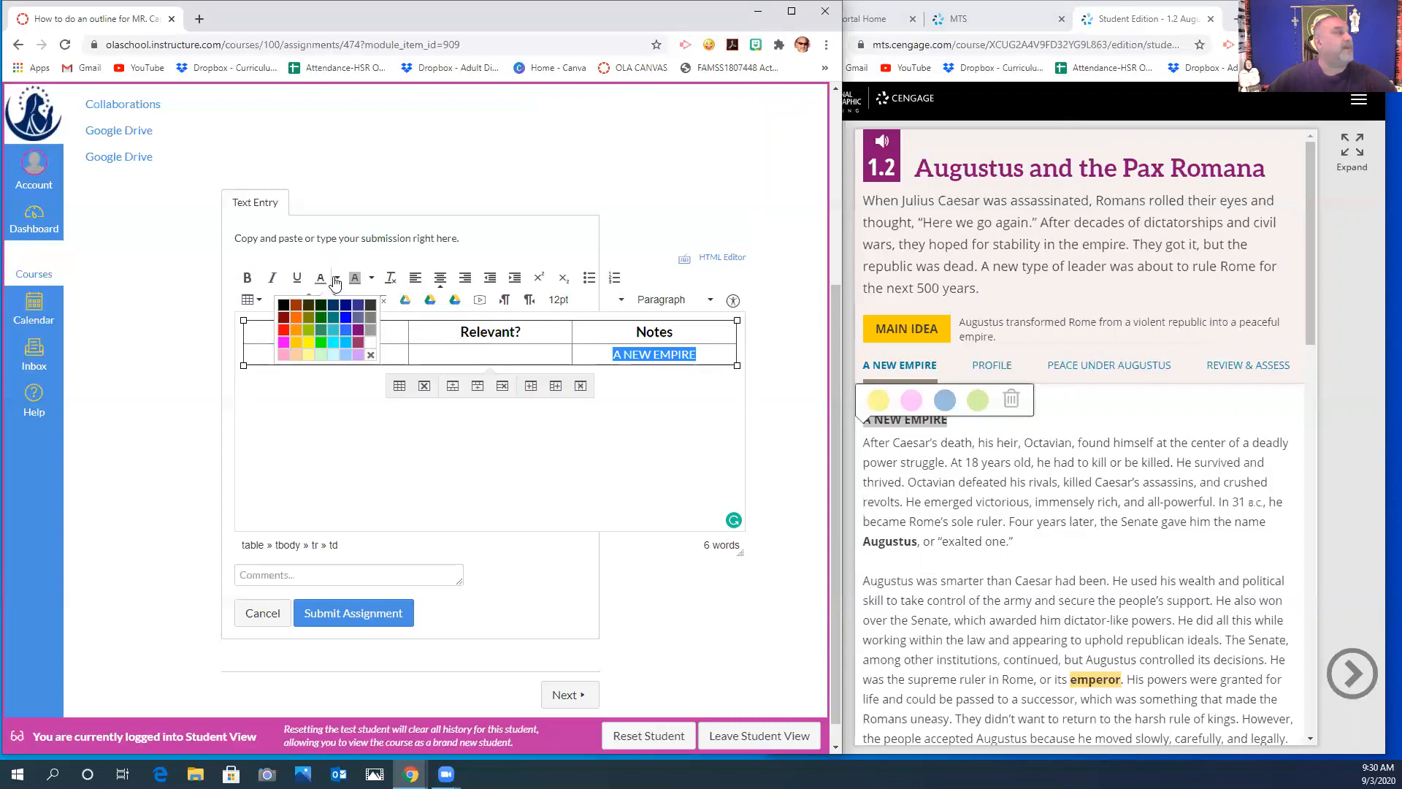
click(322, 328)
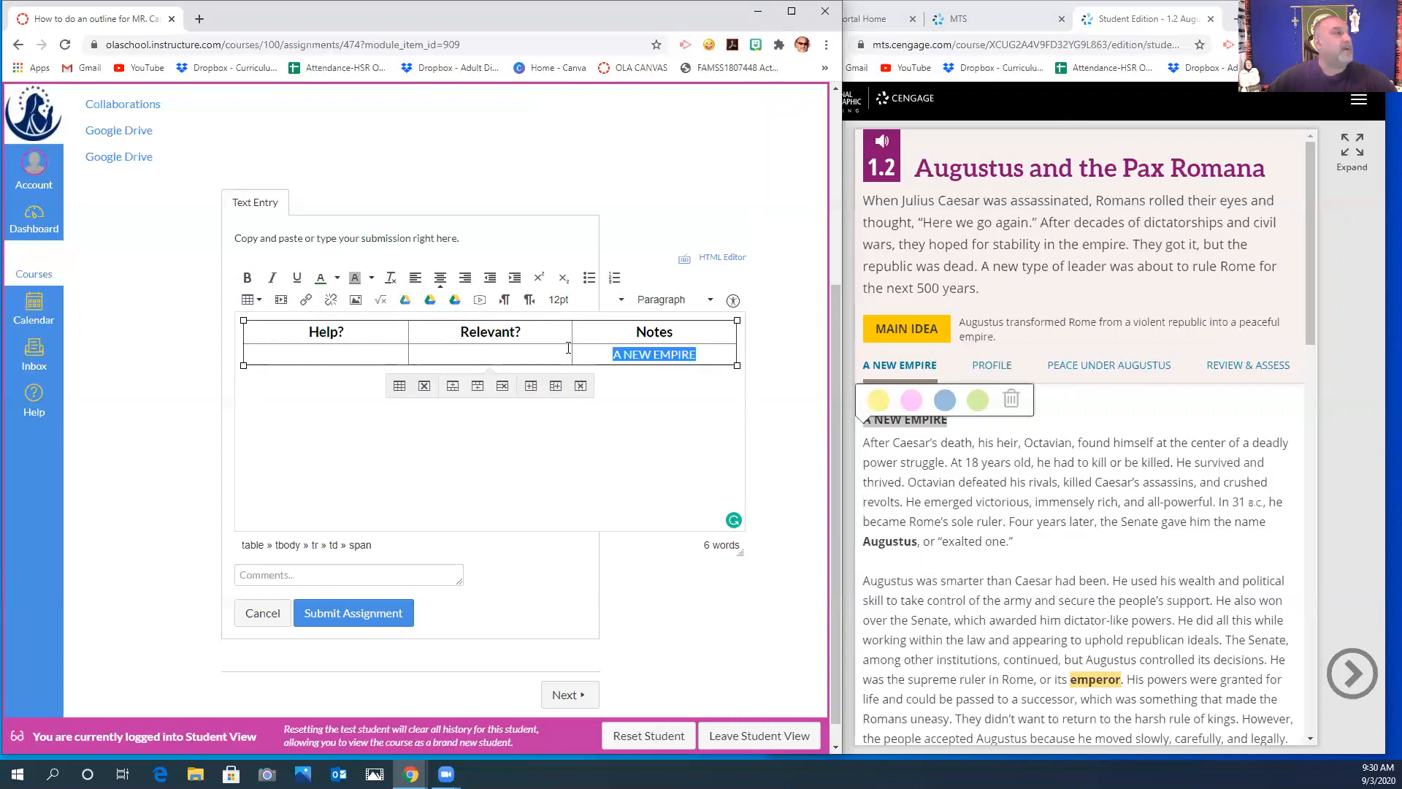
click(247, 278)
- Start a left-aligned bulleted list on a new line below the "A NEW EMPIRE" heading
click(711, 354)
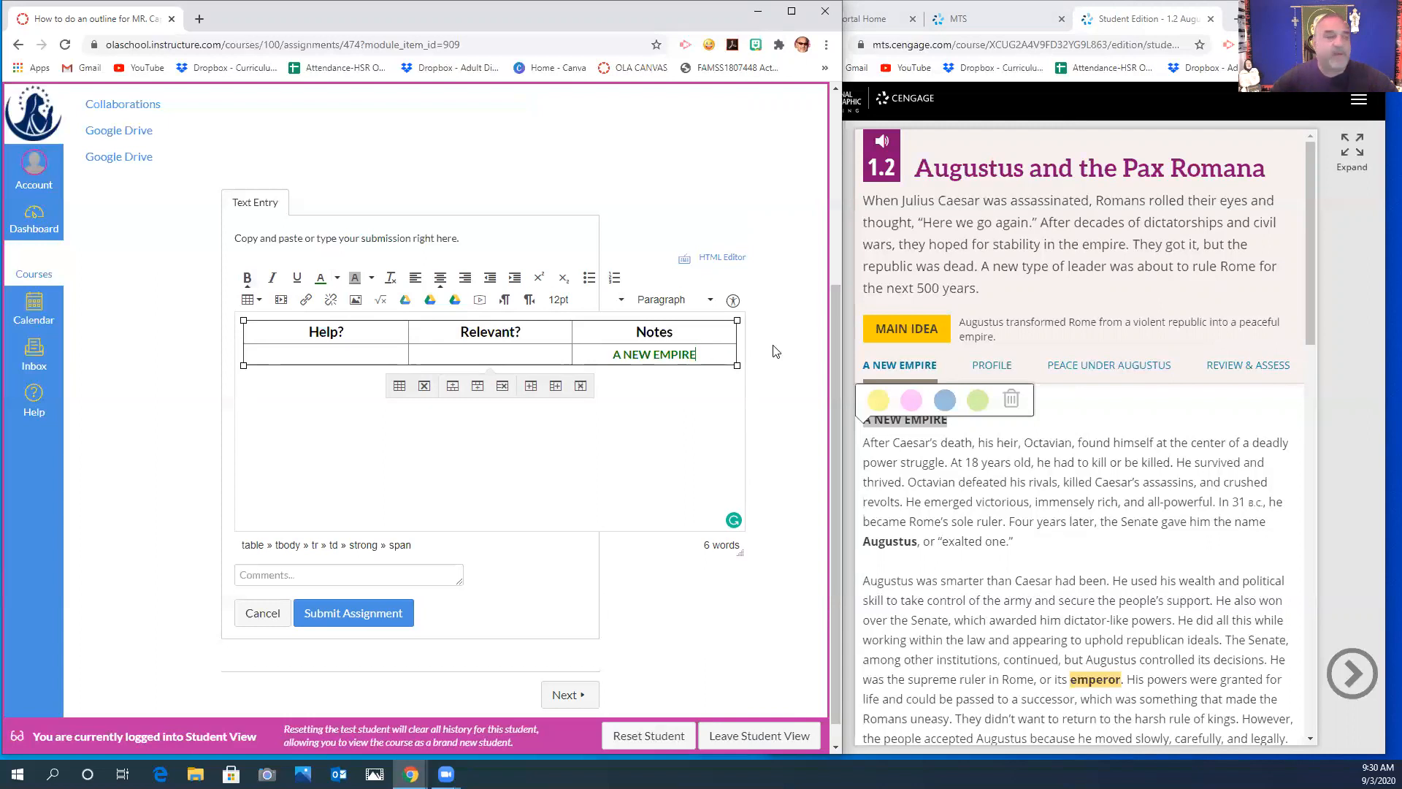
key(Return)
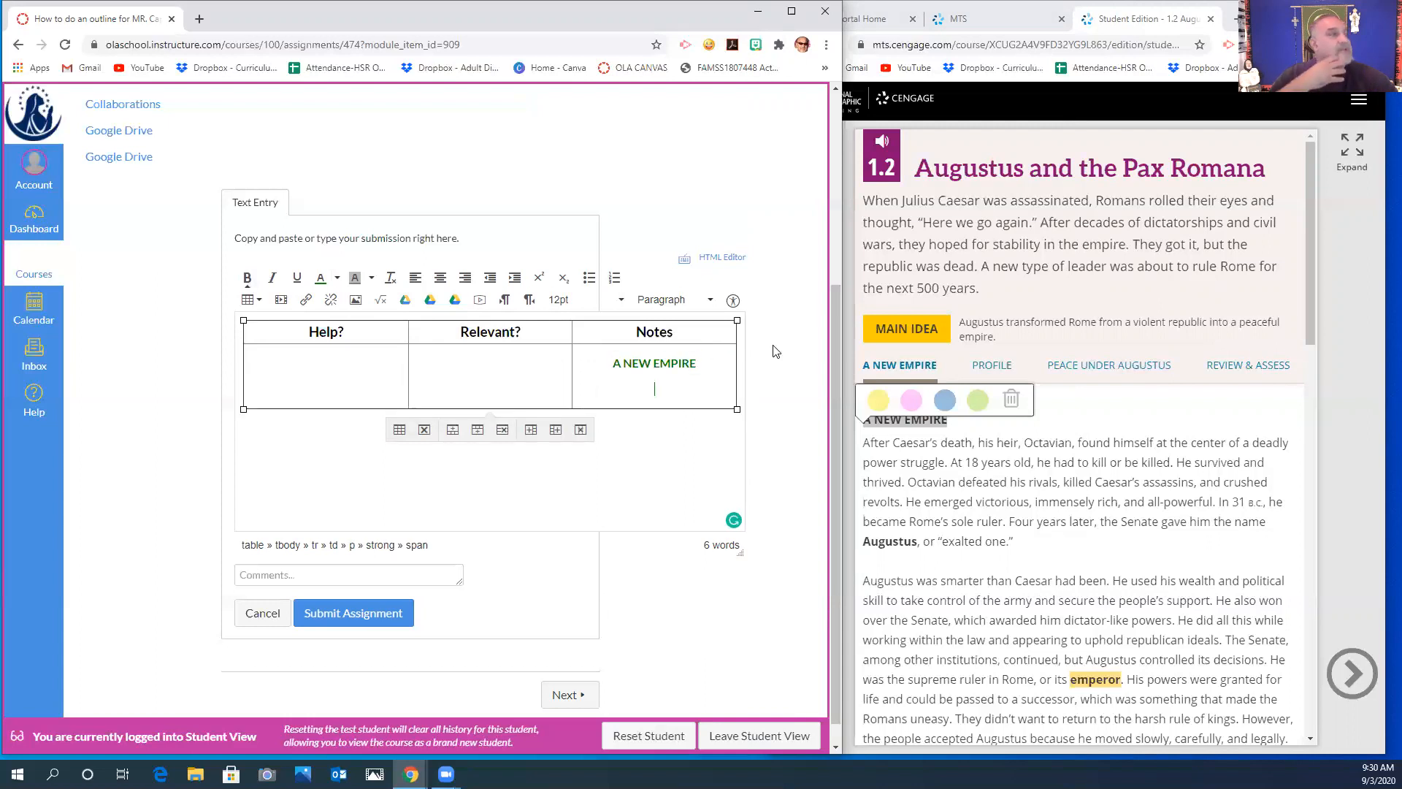
click(416, 279)
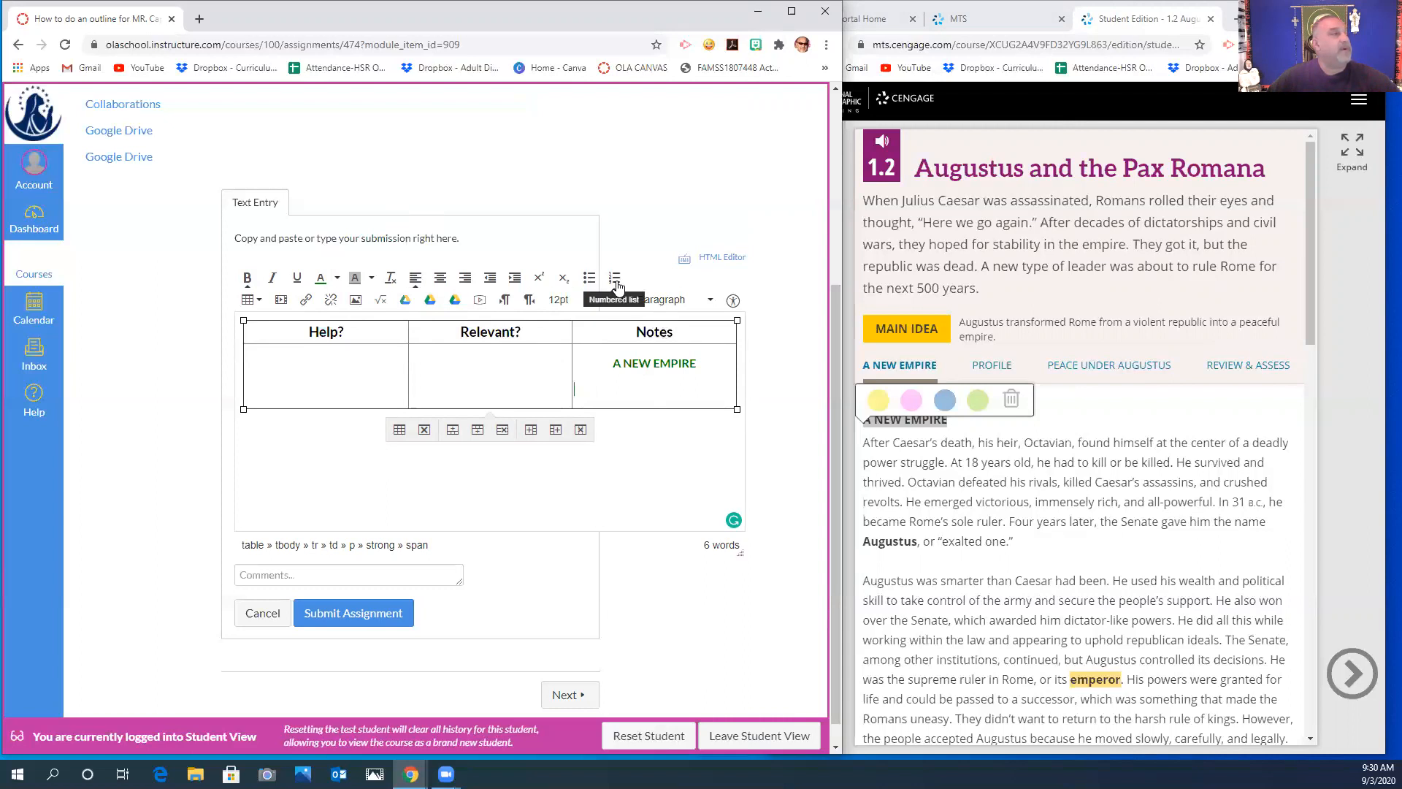
click(589, 277)
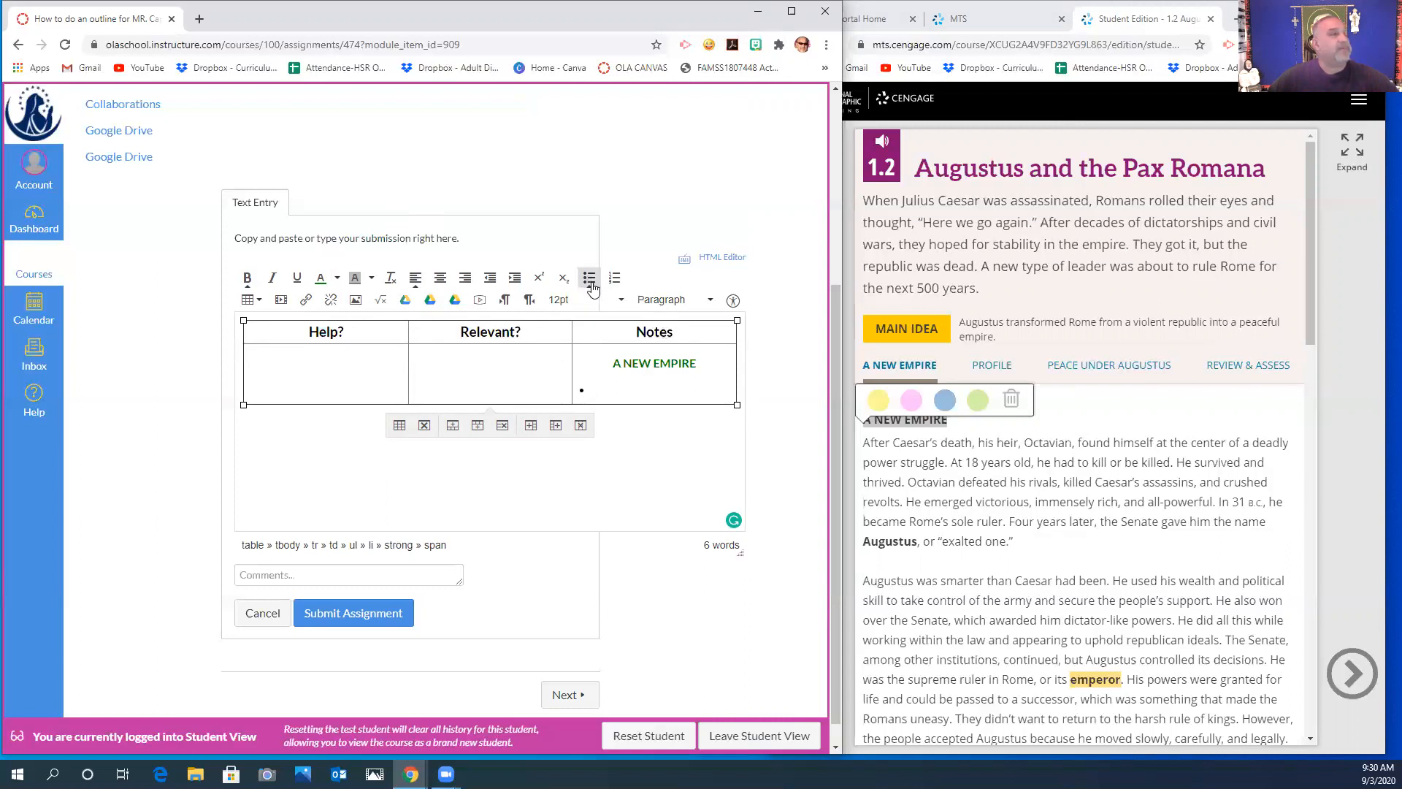
- Review the textbook's A NEW EMPIRE section and clear the green bold bullet from the line below the heading in Notes
scroll(1101, 430, down, 1)
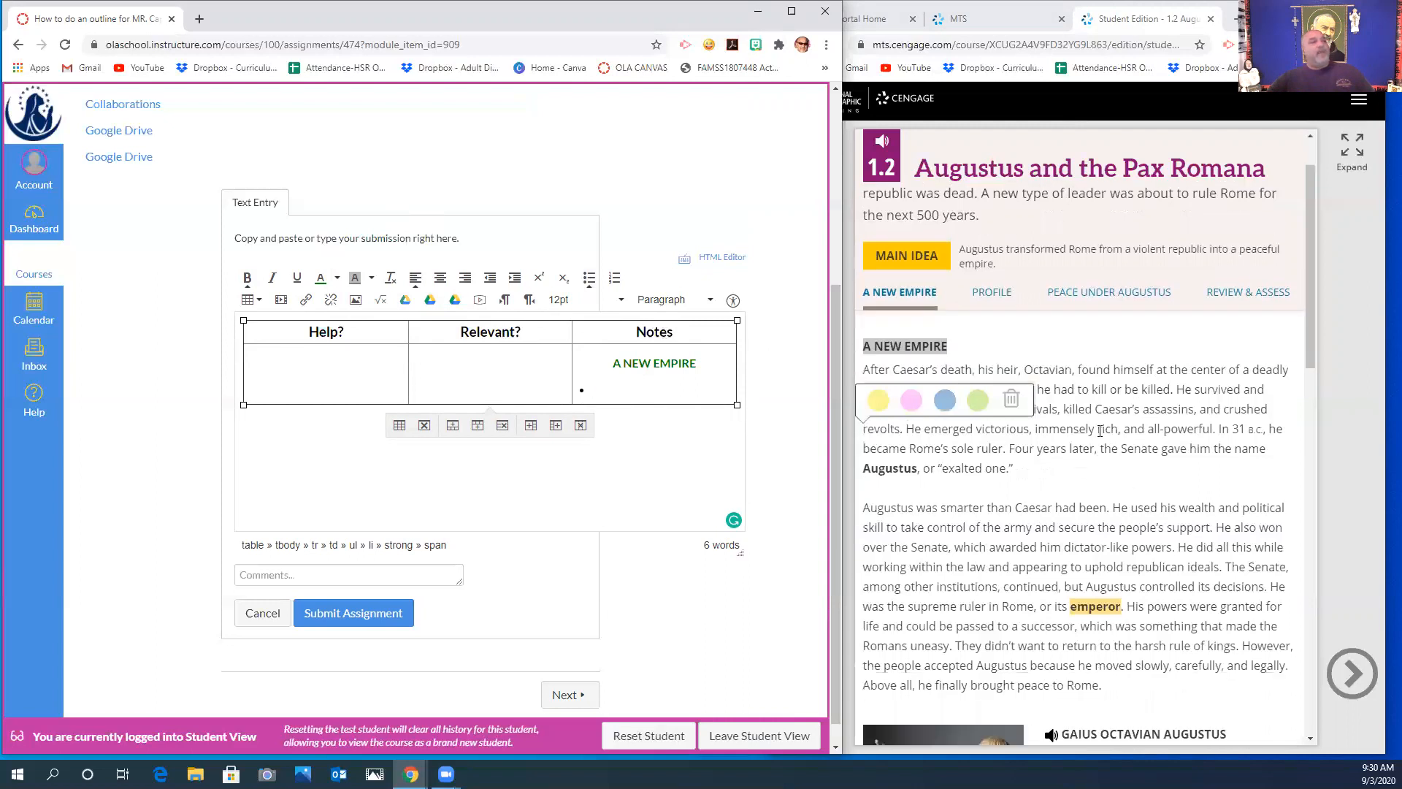
click(1095, 335)
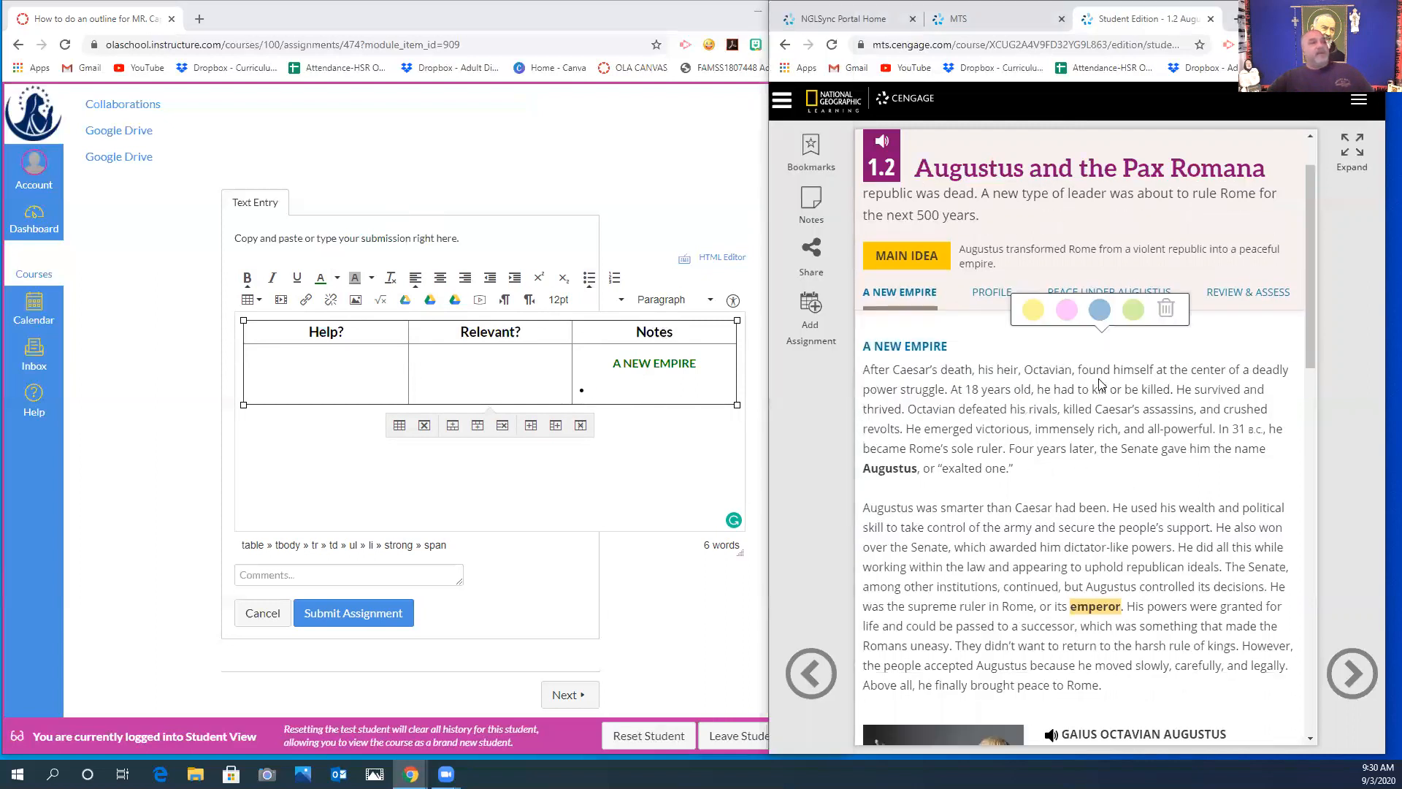
scroll(1043, 498, down, 2)
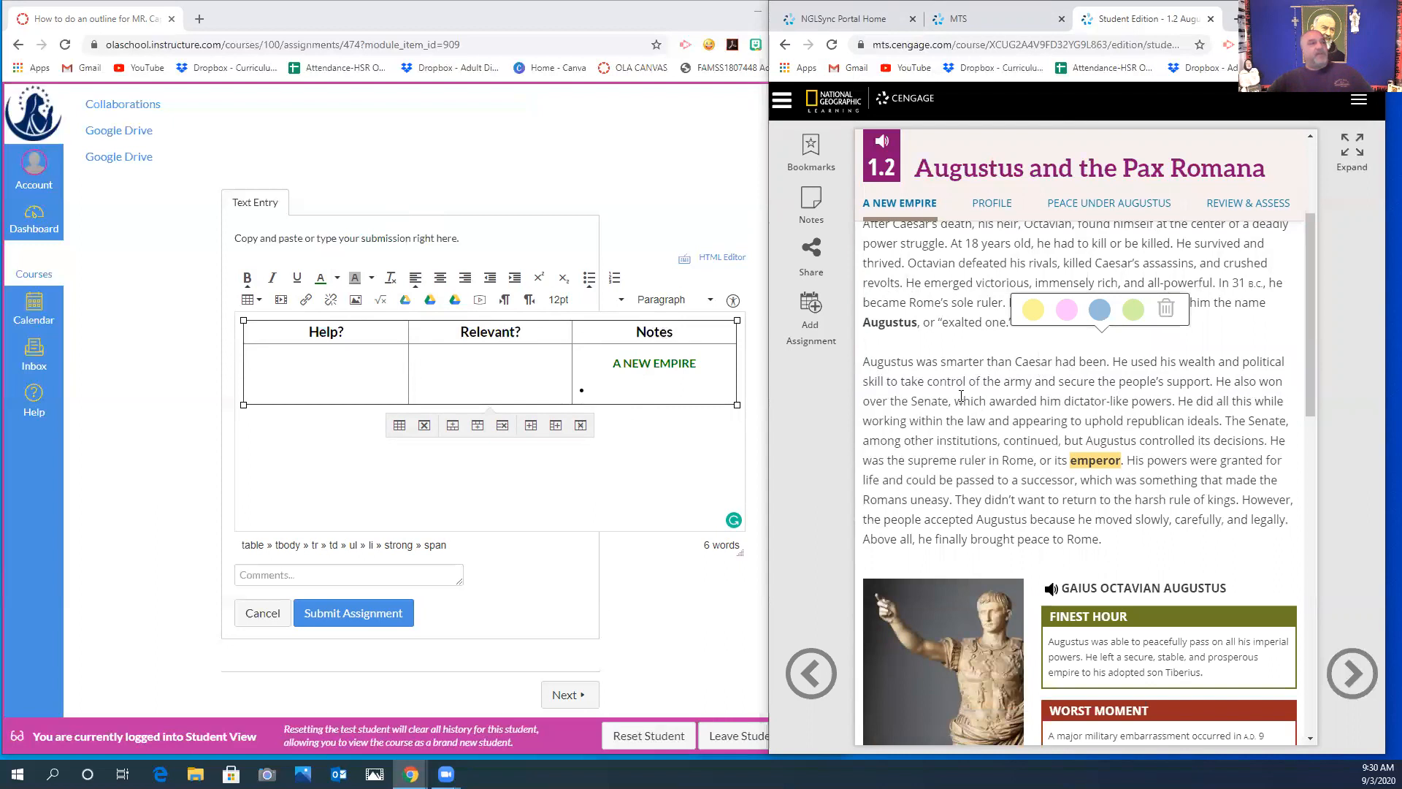
scroll(961, 395, up, 3)
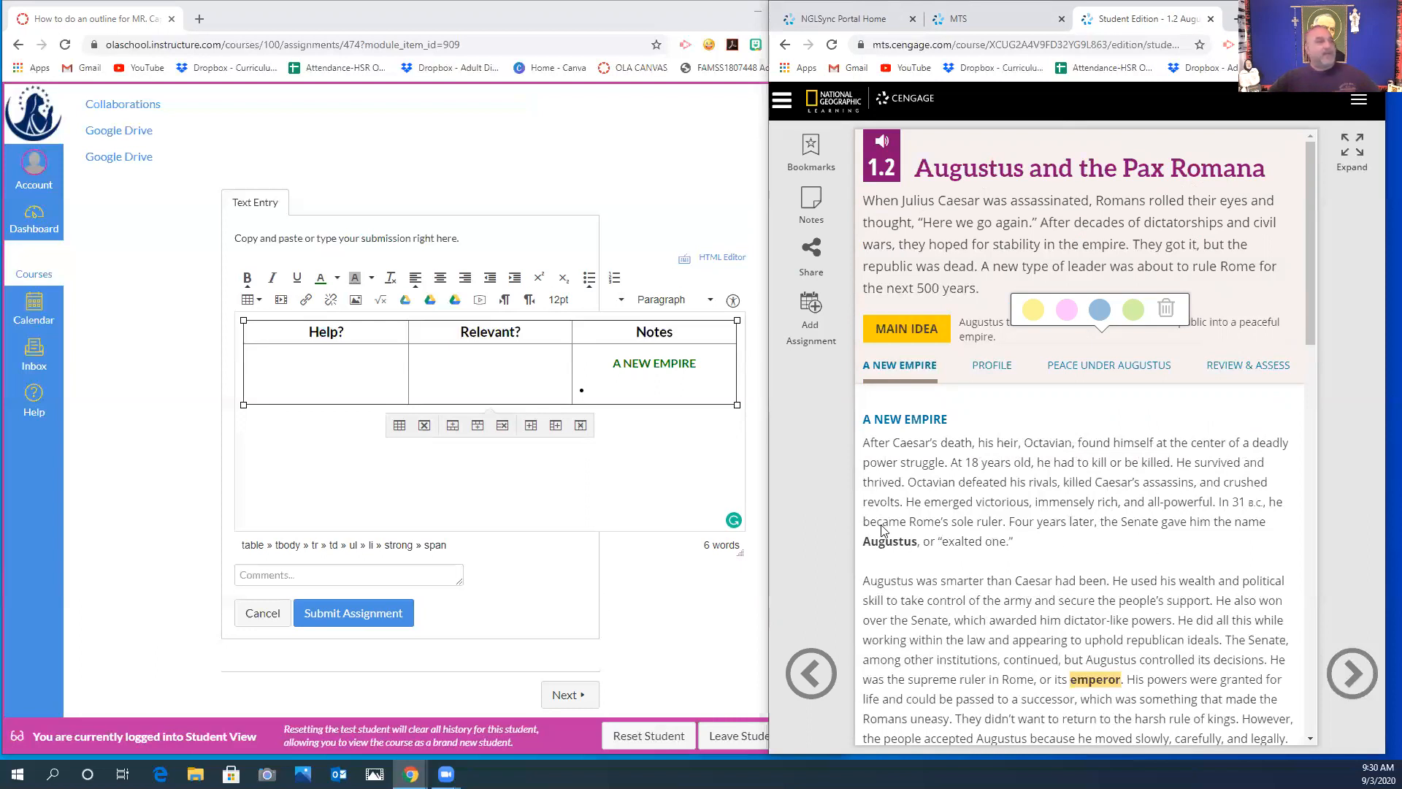
click(601, 392)
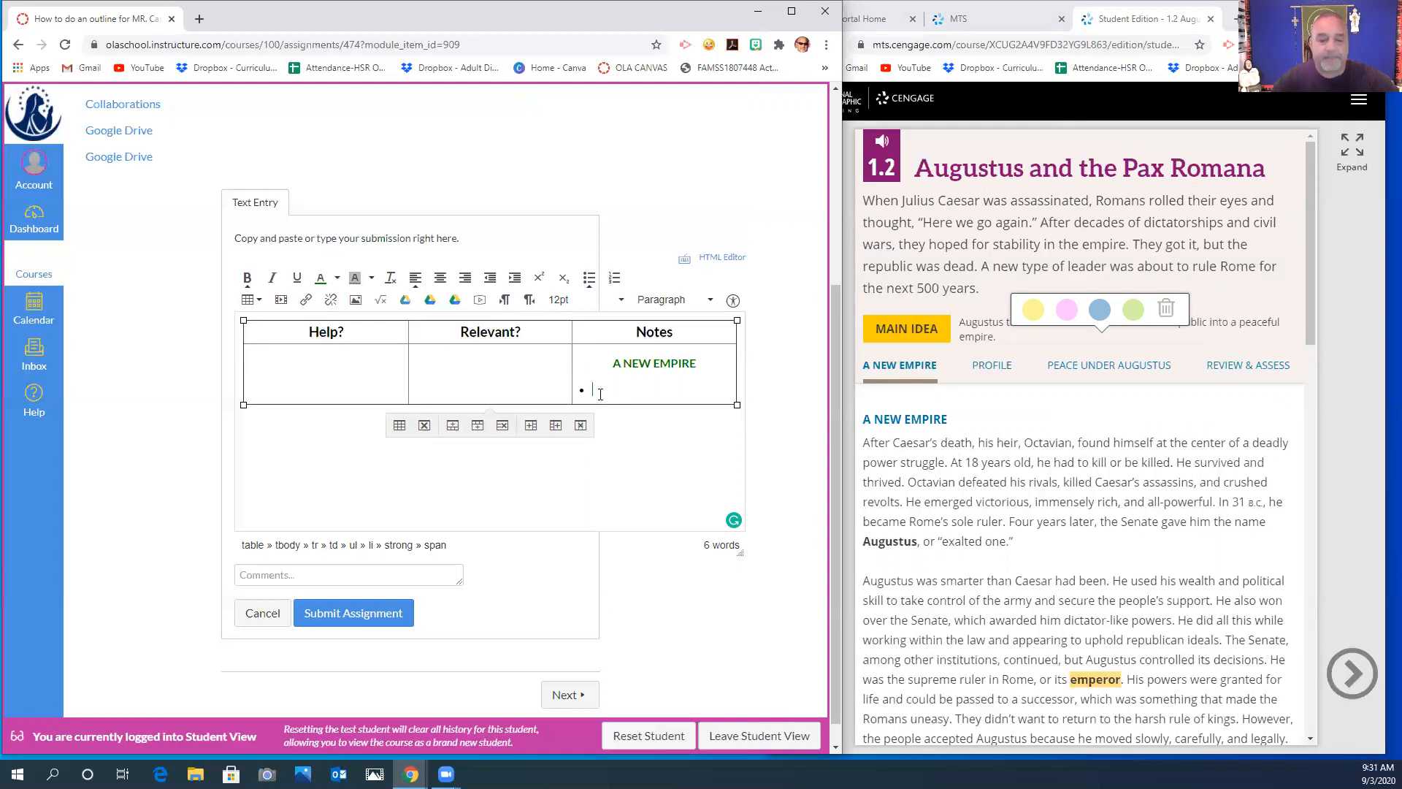
text(ook)
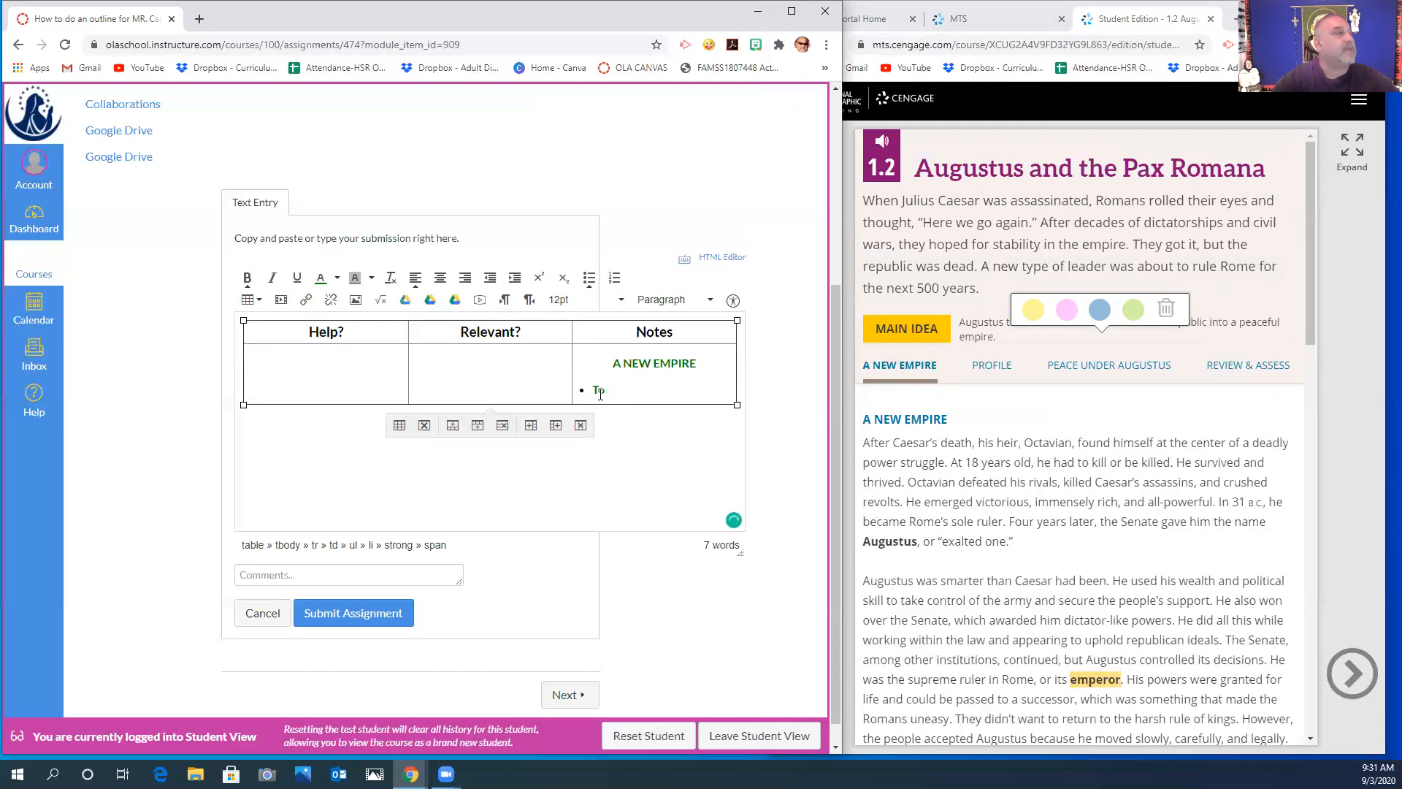
key(BackSpace)
key(BackSpace)
- Write "Augustus took over at 18 yrs old" below the "A NEW EMPIRE" heading and format it as a left-aligned bullet
text(Augu)
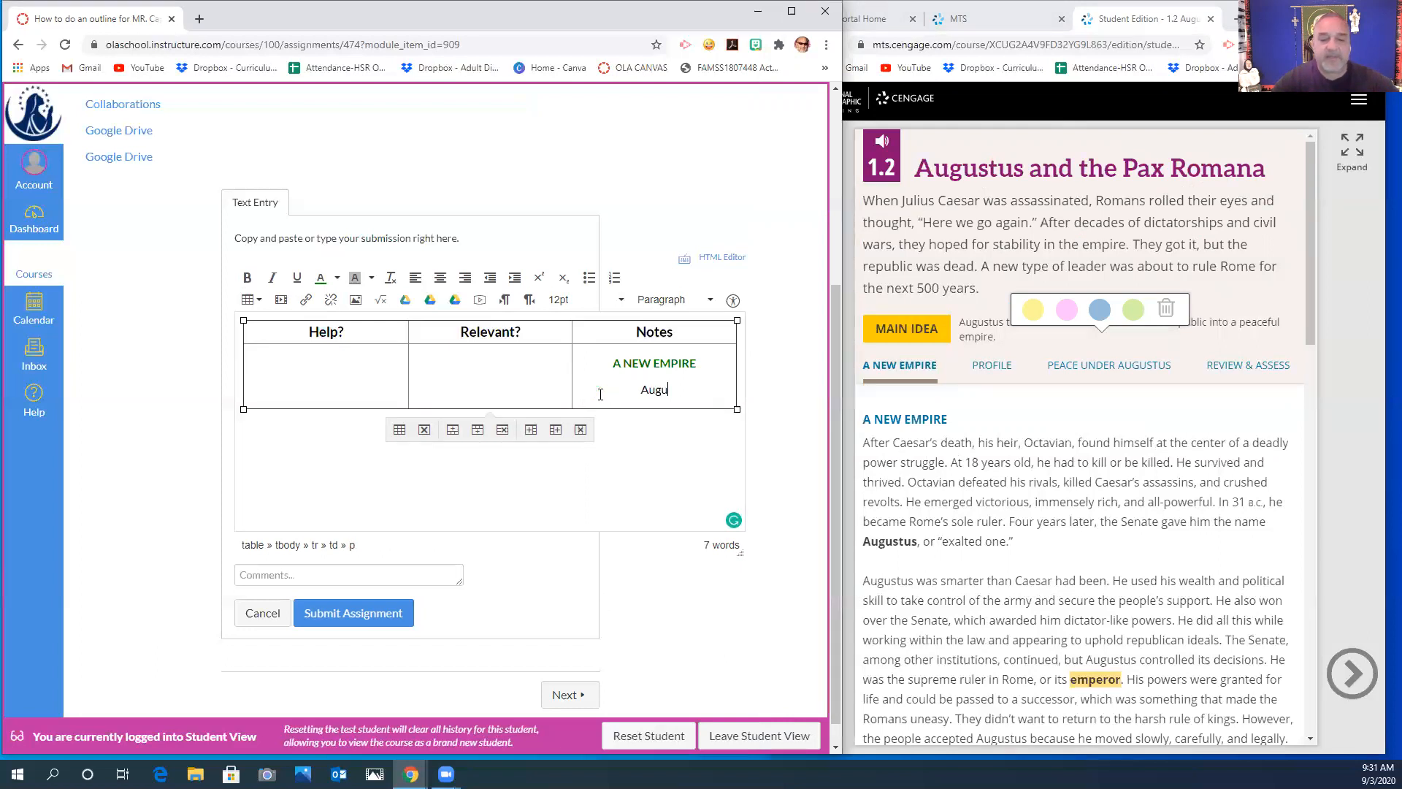
text(stus took o)
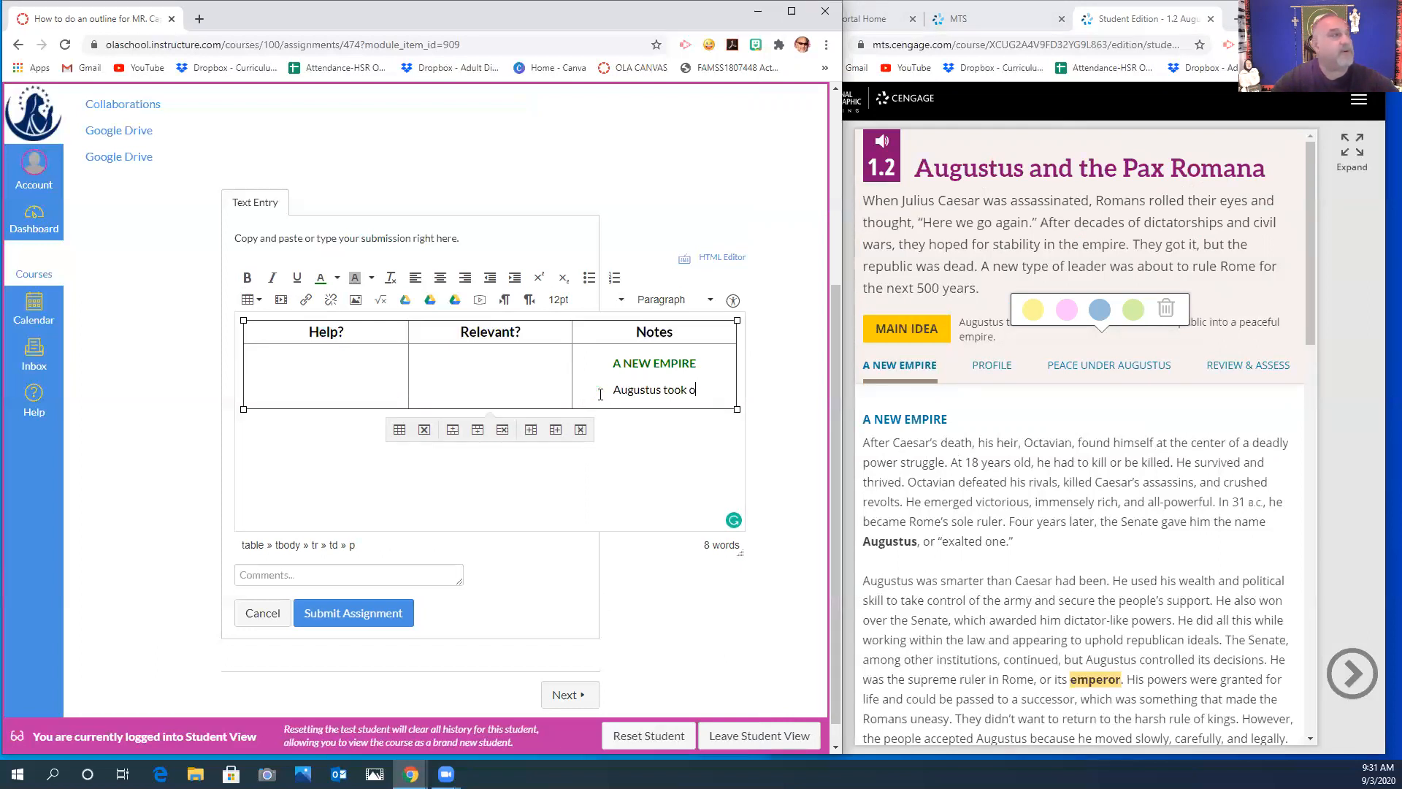
text(ver at 18)
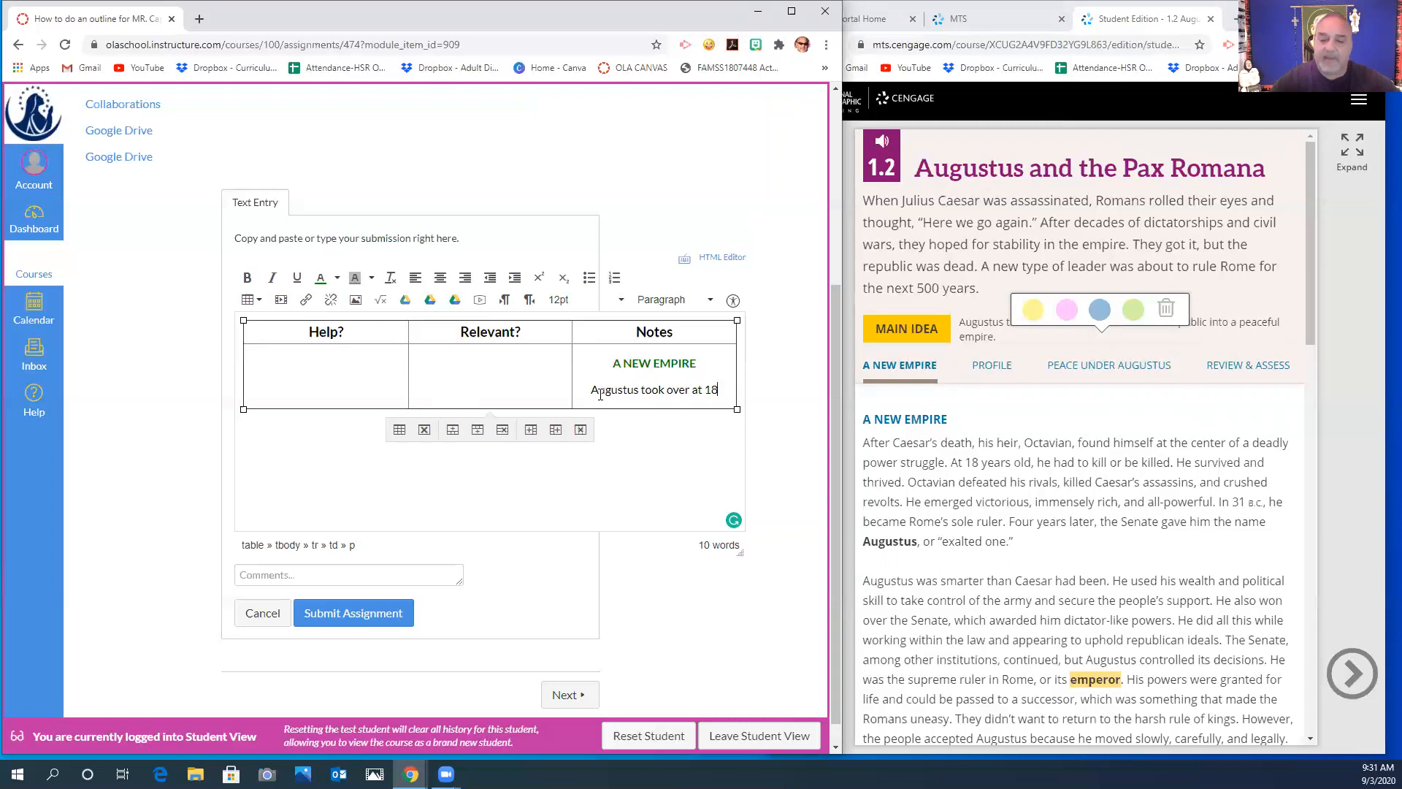
text( yrs )
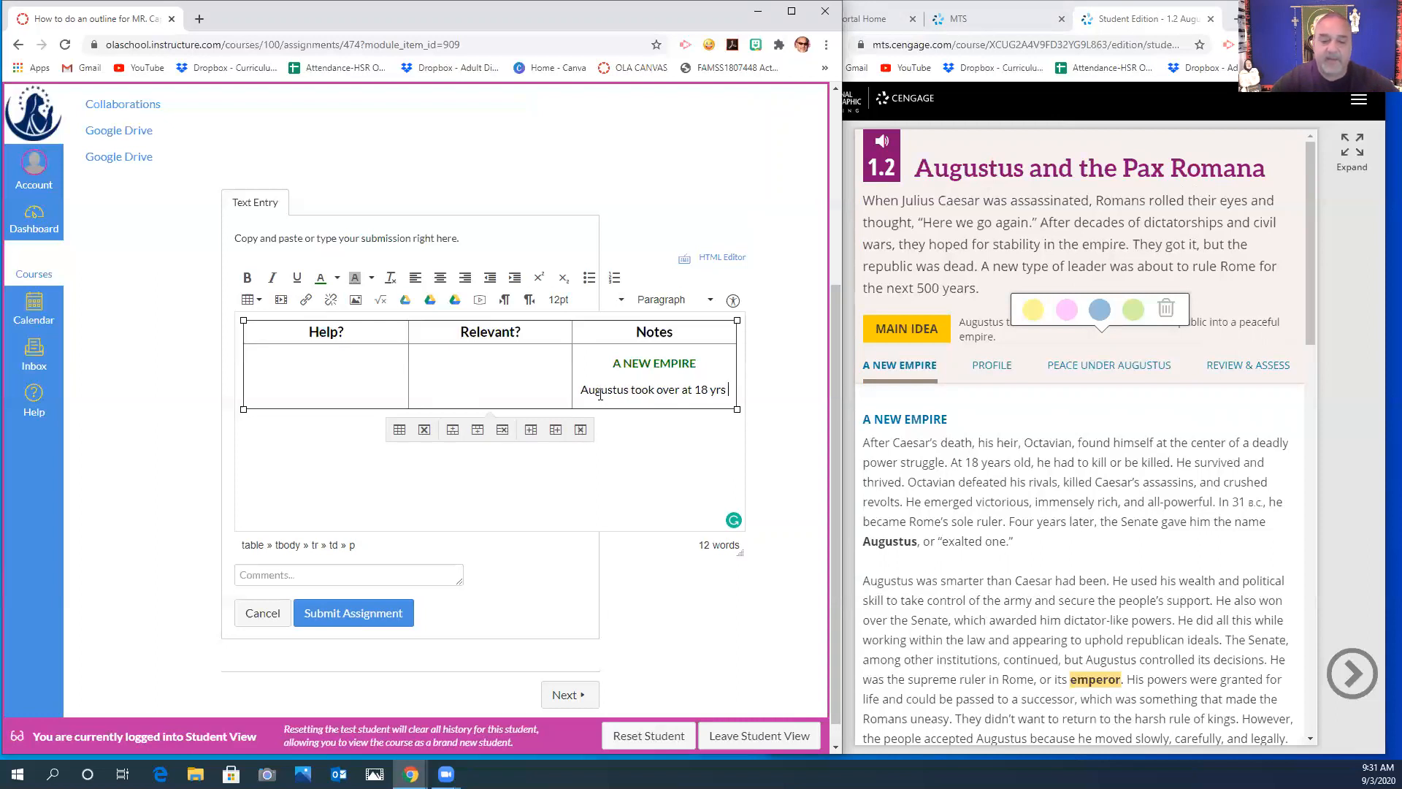
text(old)
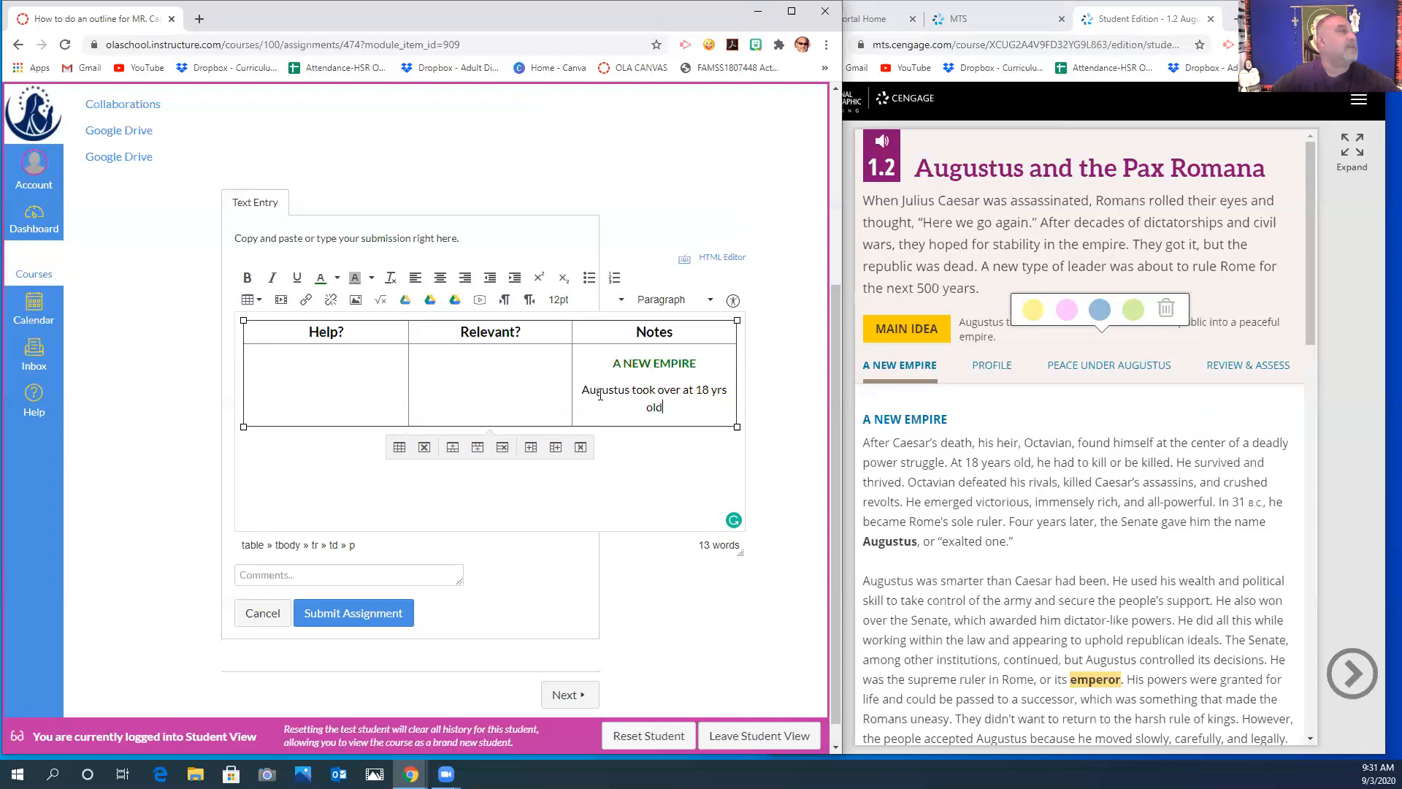
click(414, 283)
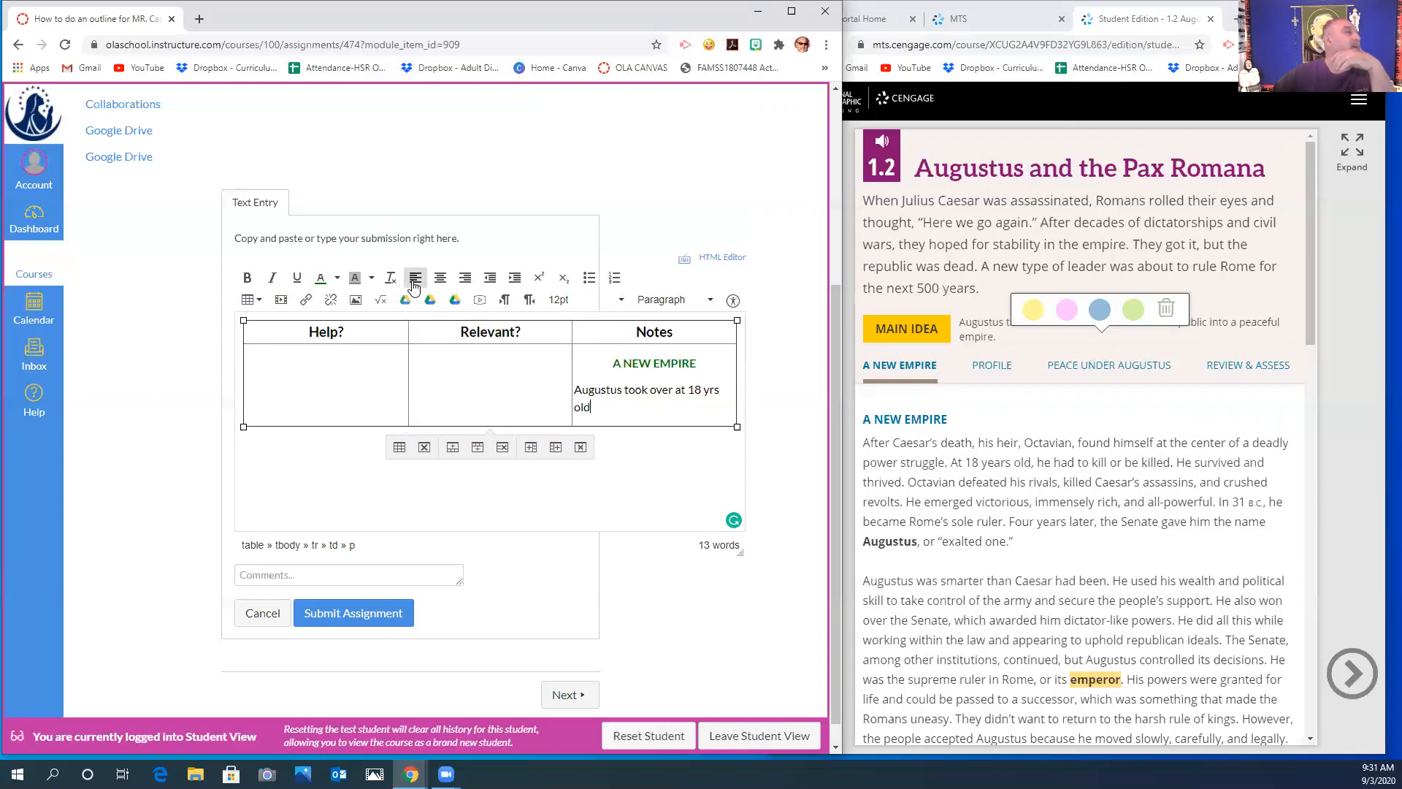
click(590, 277)
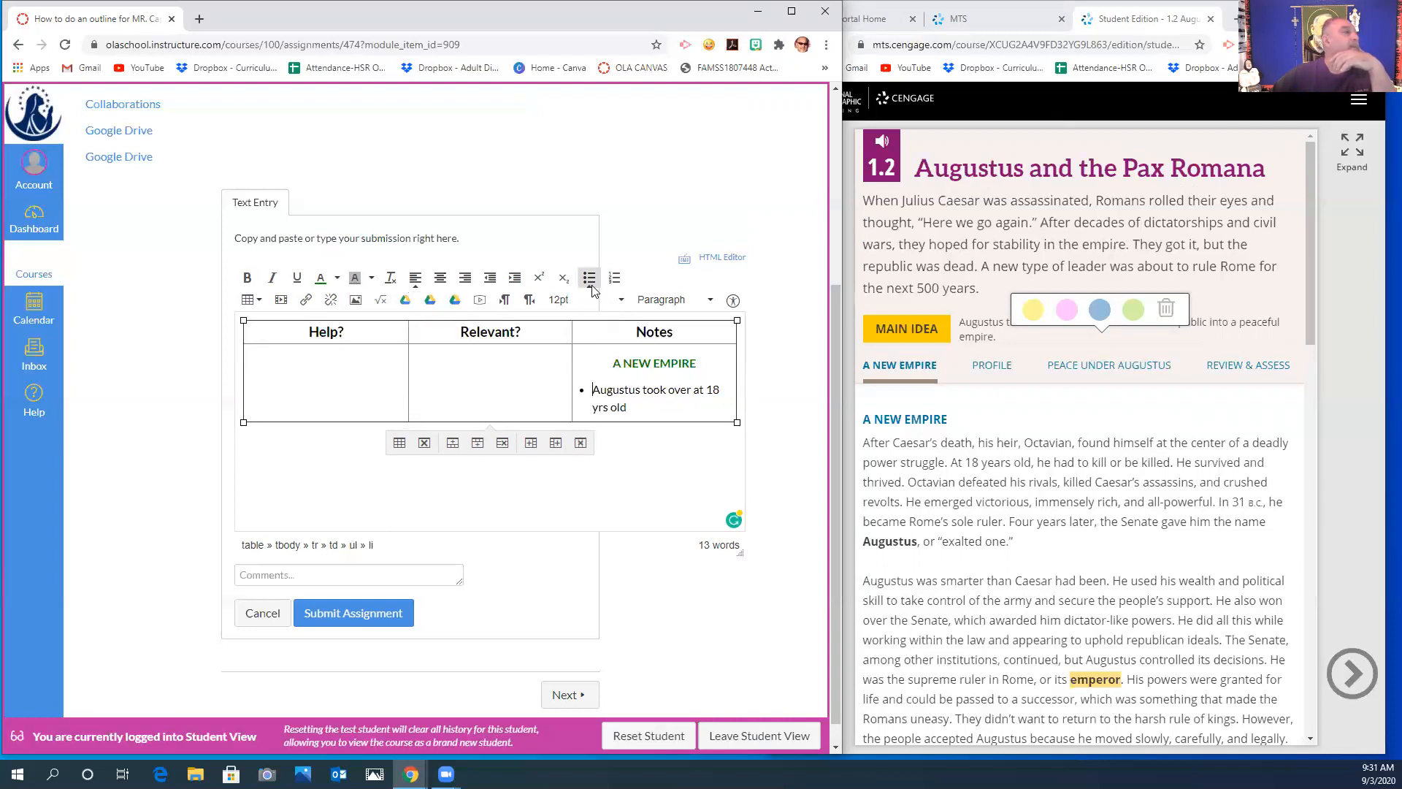
- Add a second bullet under "A NEW EMPIRE" reading "Defeated rivals and crushed revolts"
click(657, 414)
key(Return)
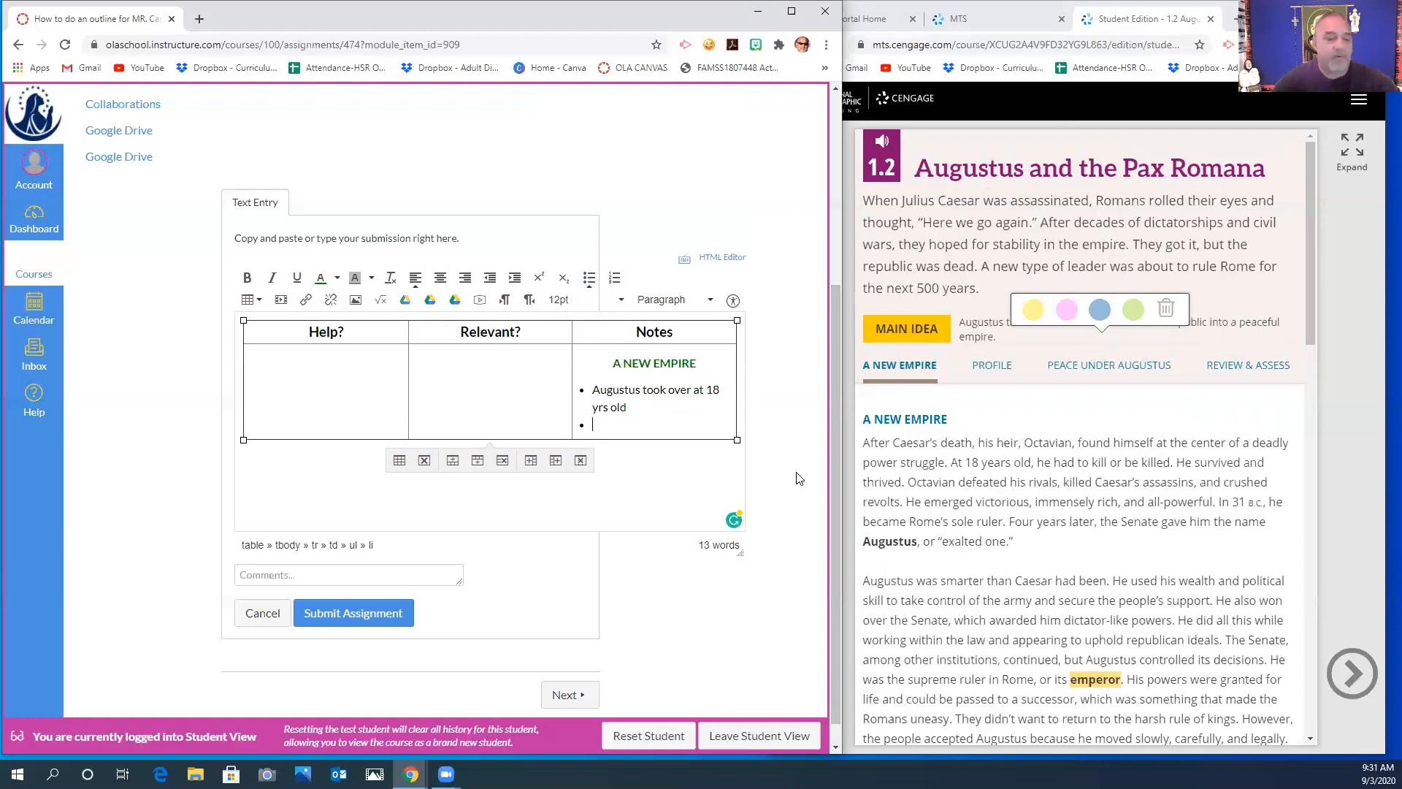
text(eat)
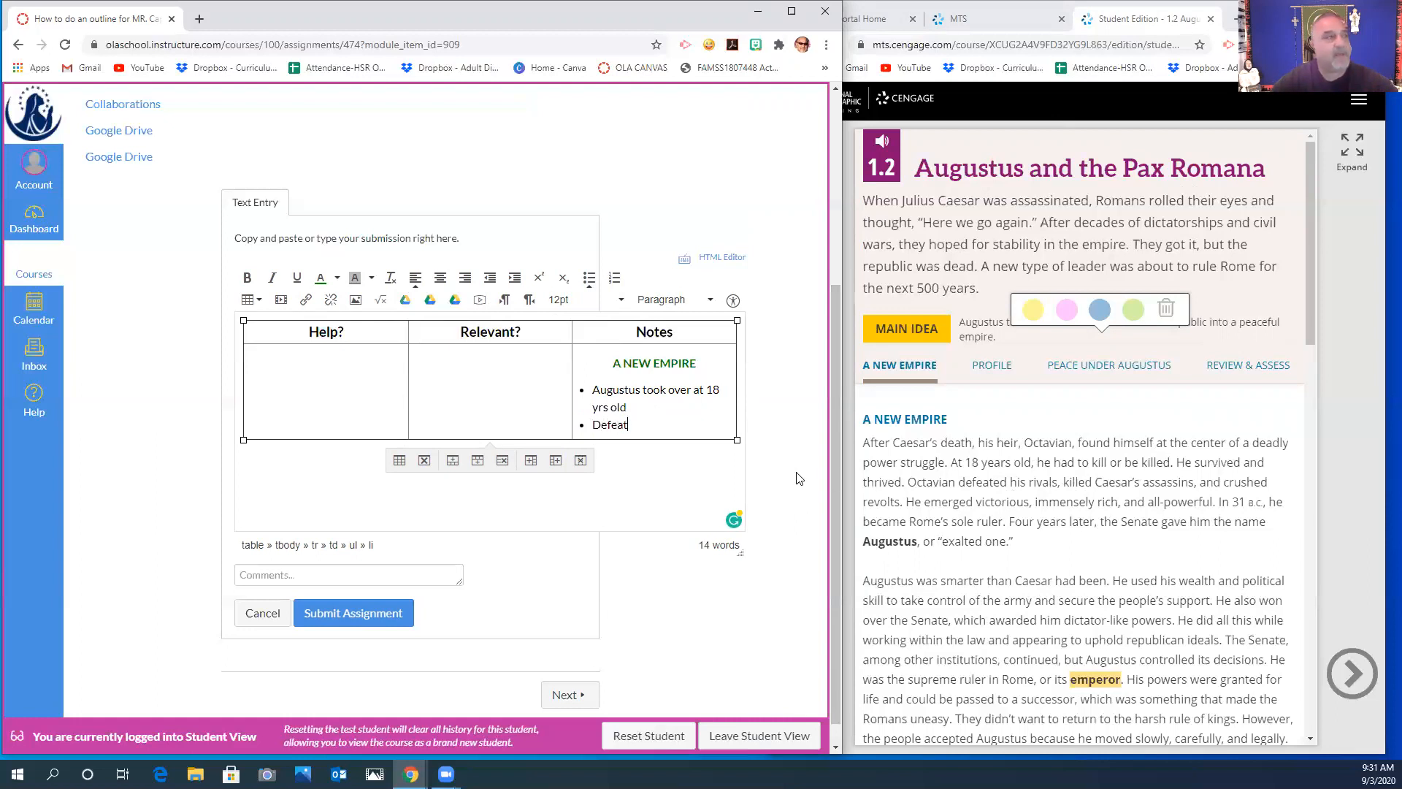
text(ed rivals)
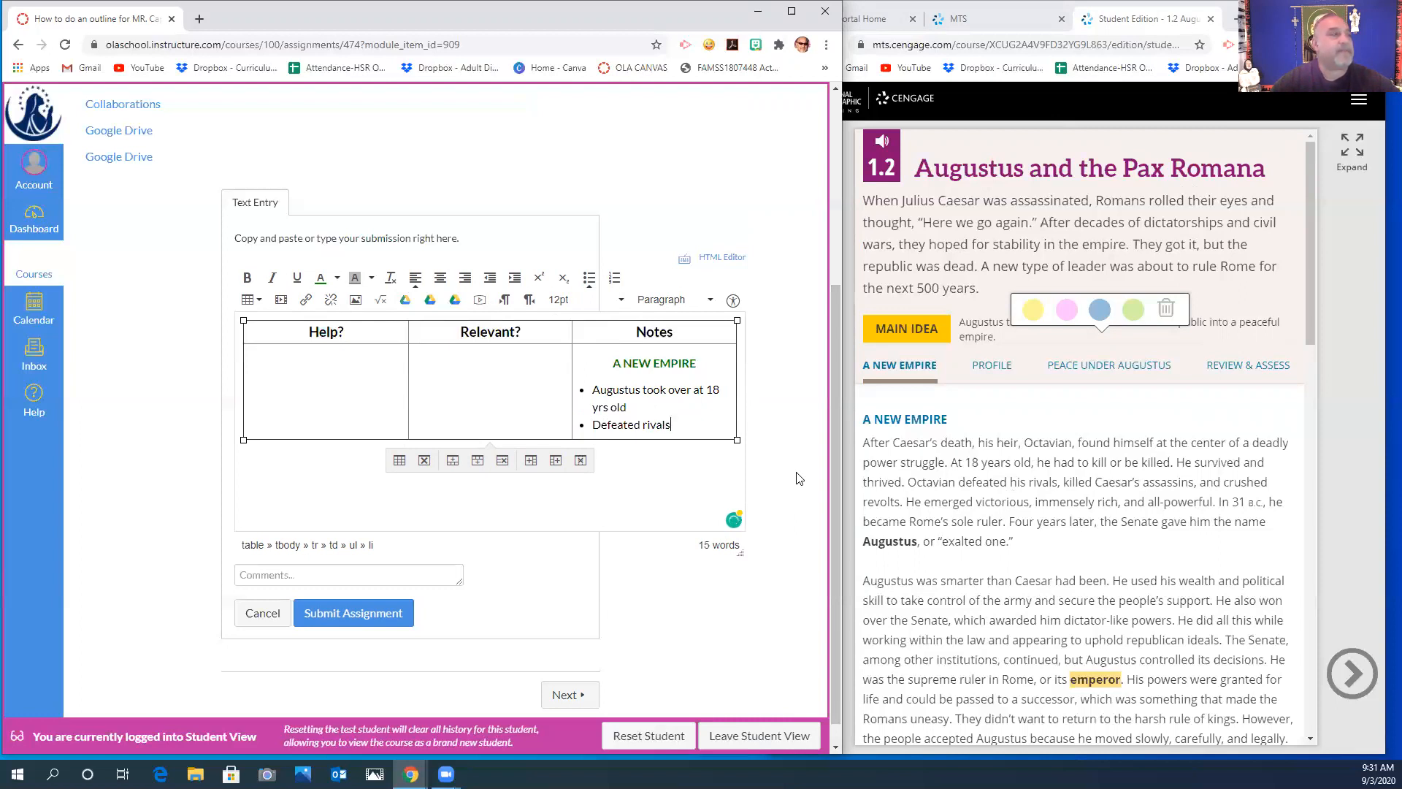
text( and crushed revolts)
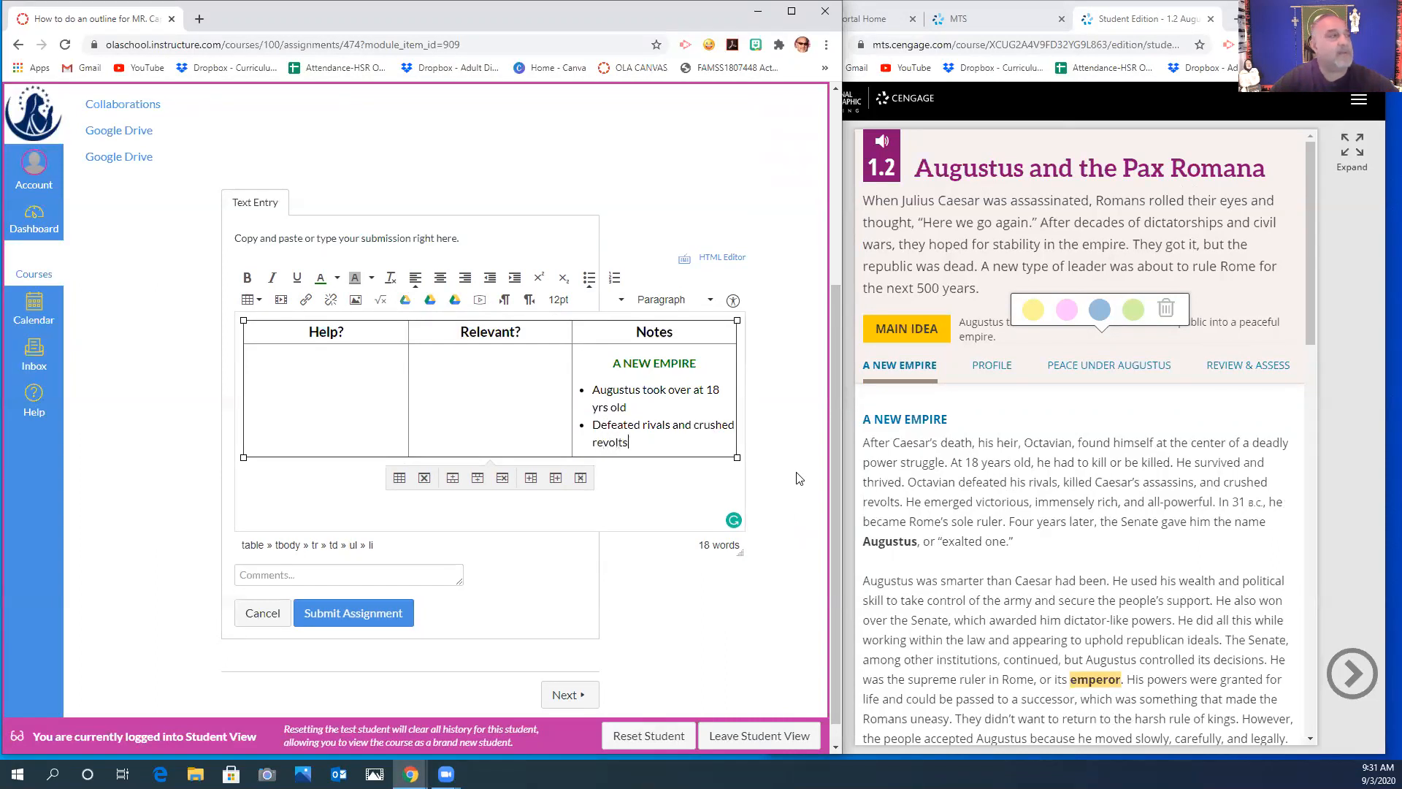
- Add a third bullet stating that he was "Renamed Augustus which means" 'exalted one'
key(Return)
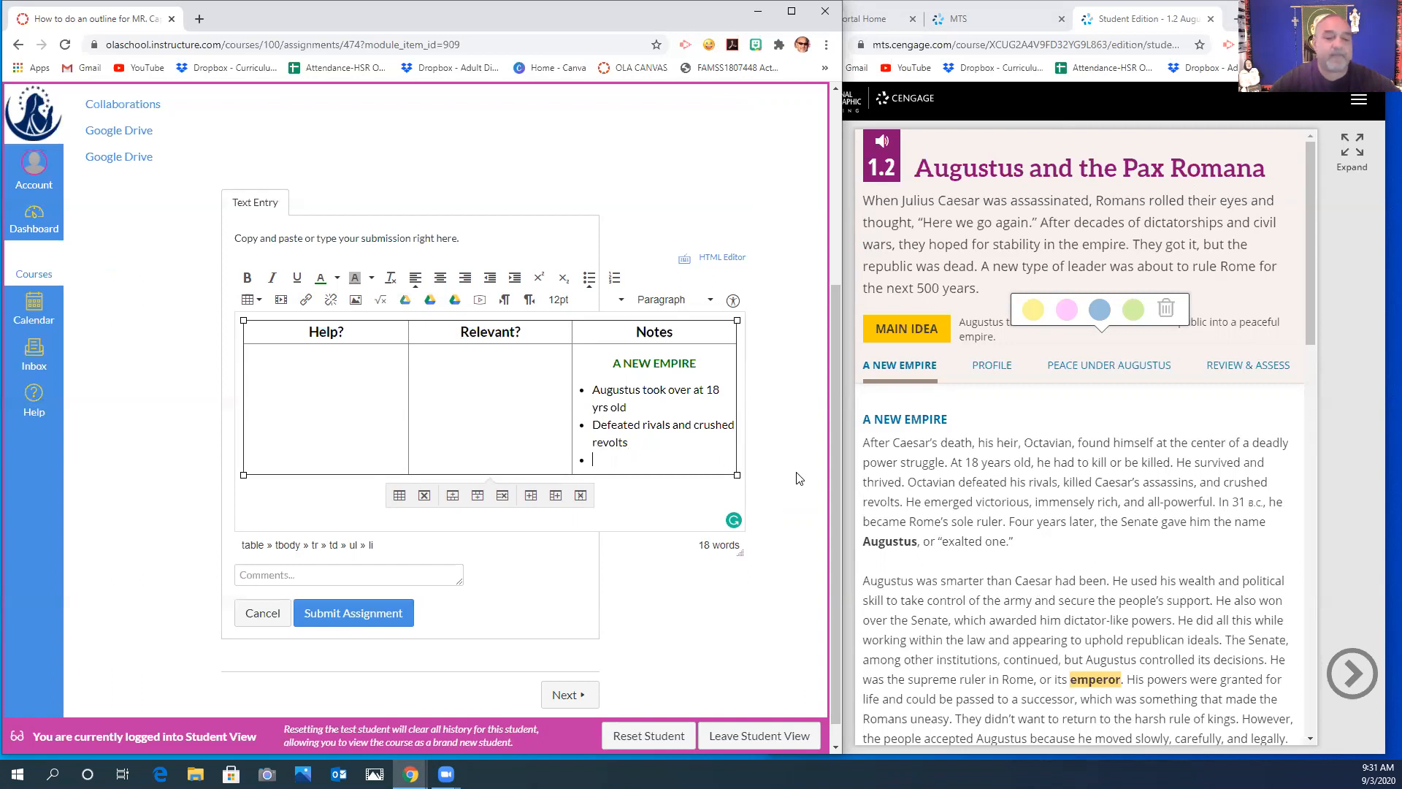
text(Renamed Augu)
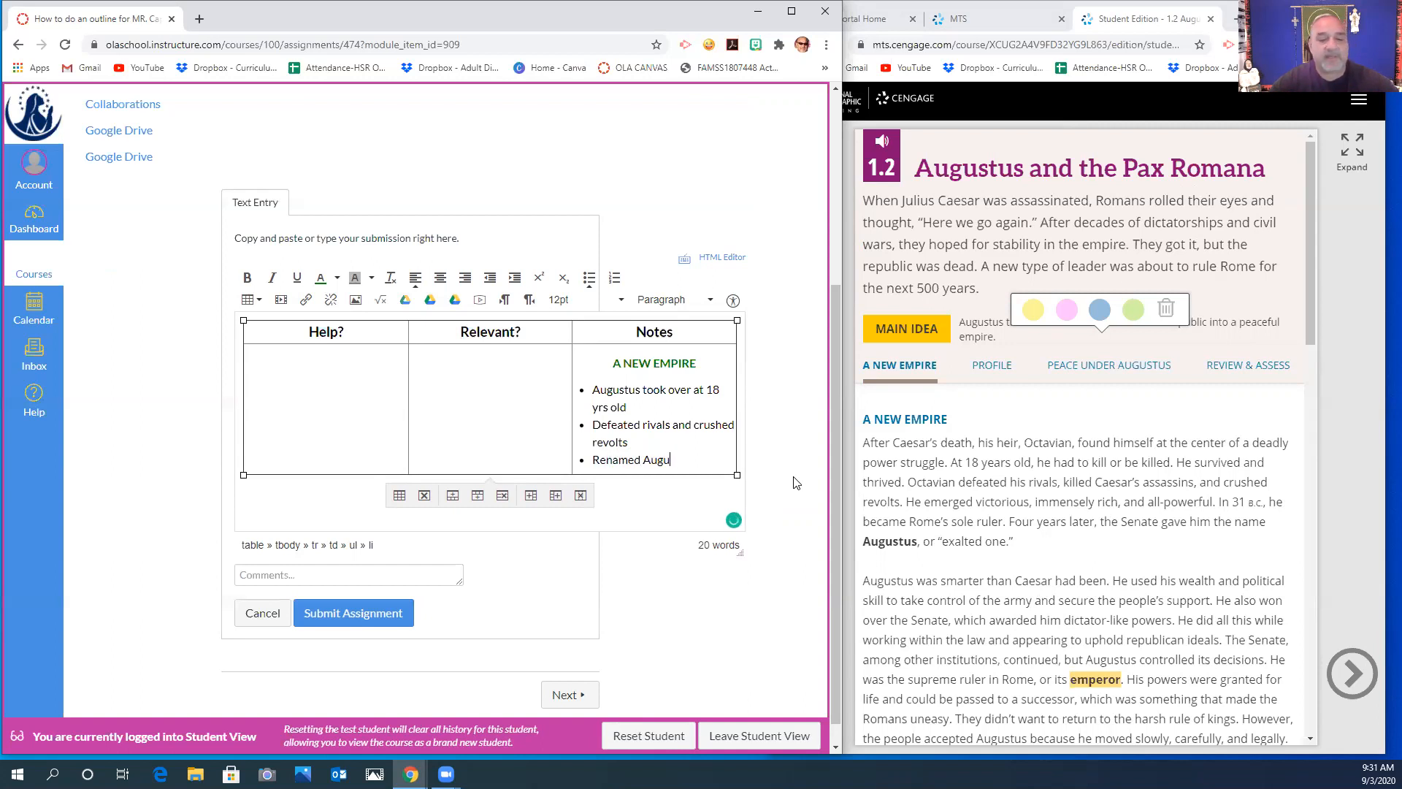
text(stus which means E)
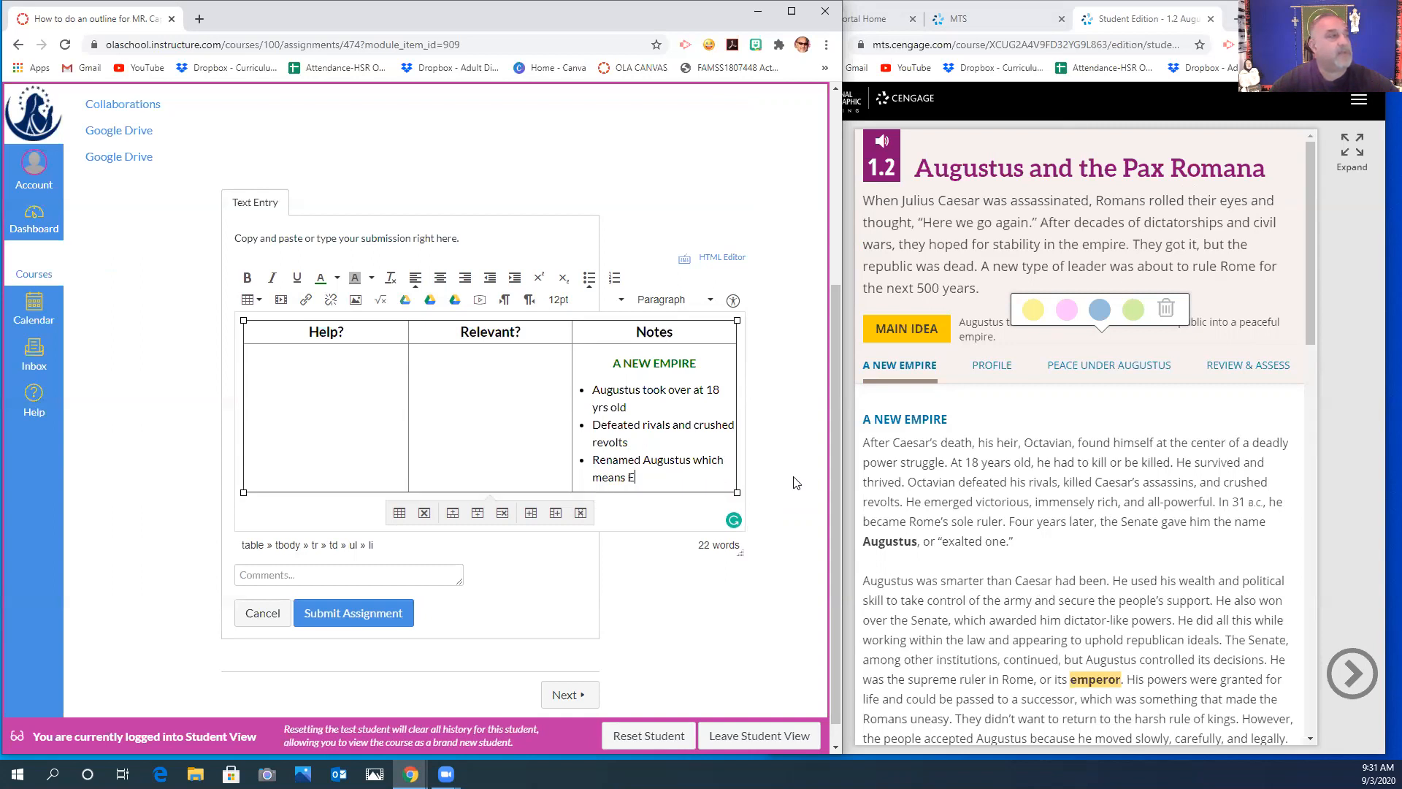
key(BackSpace)
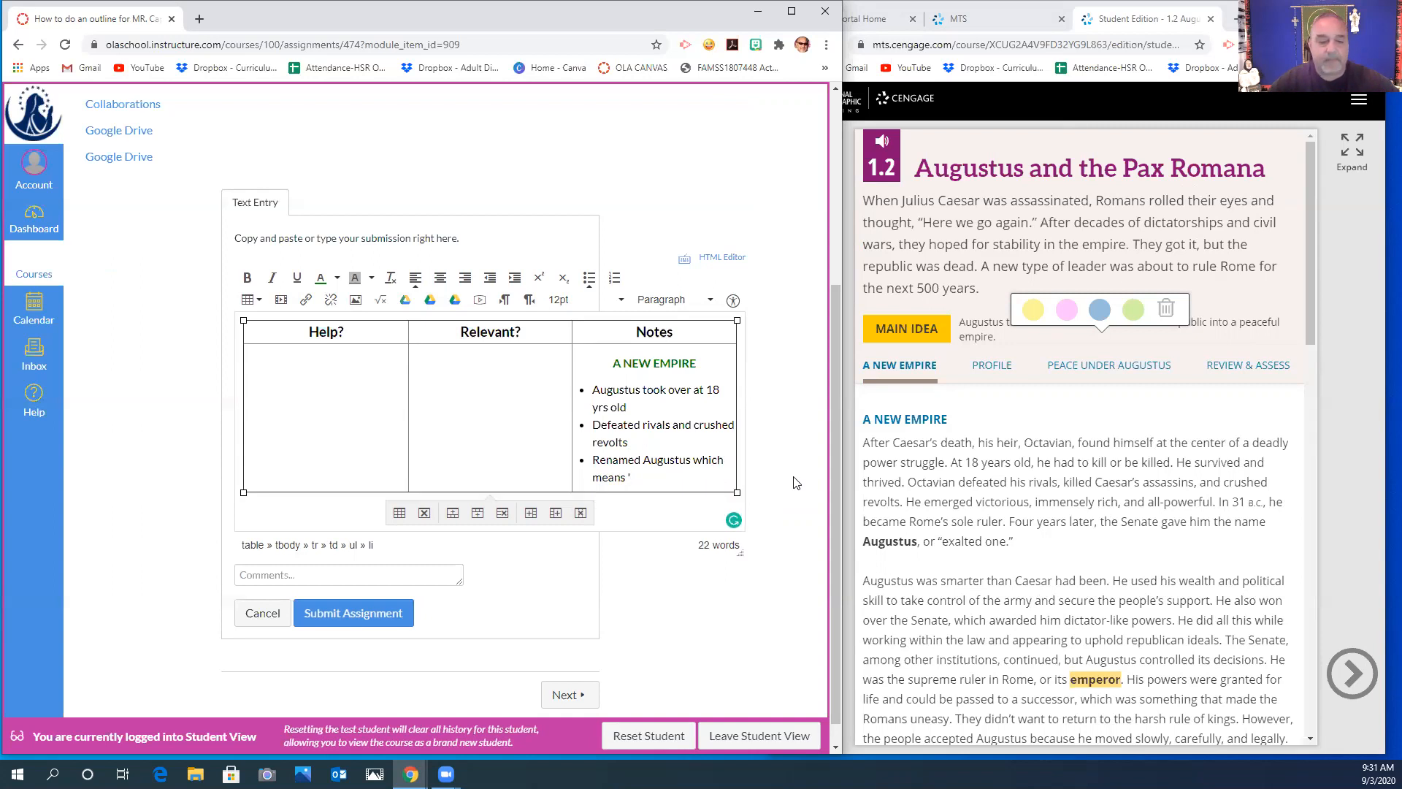
text('exaltee)
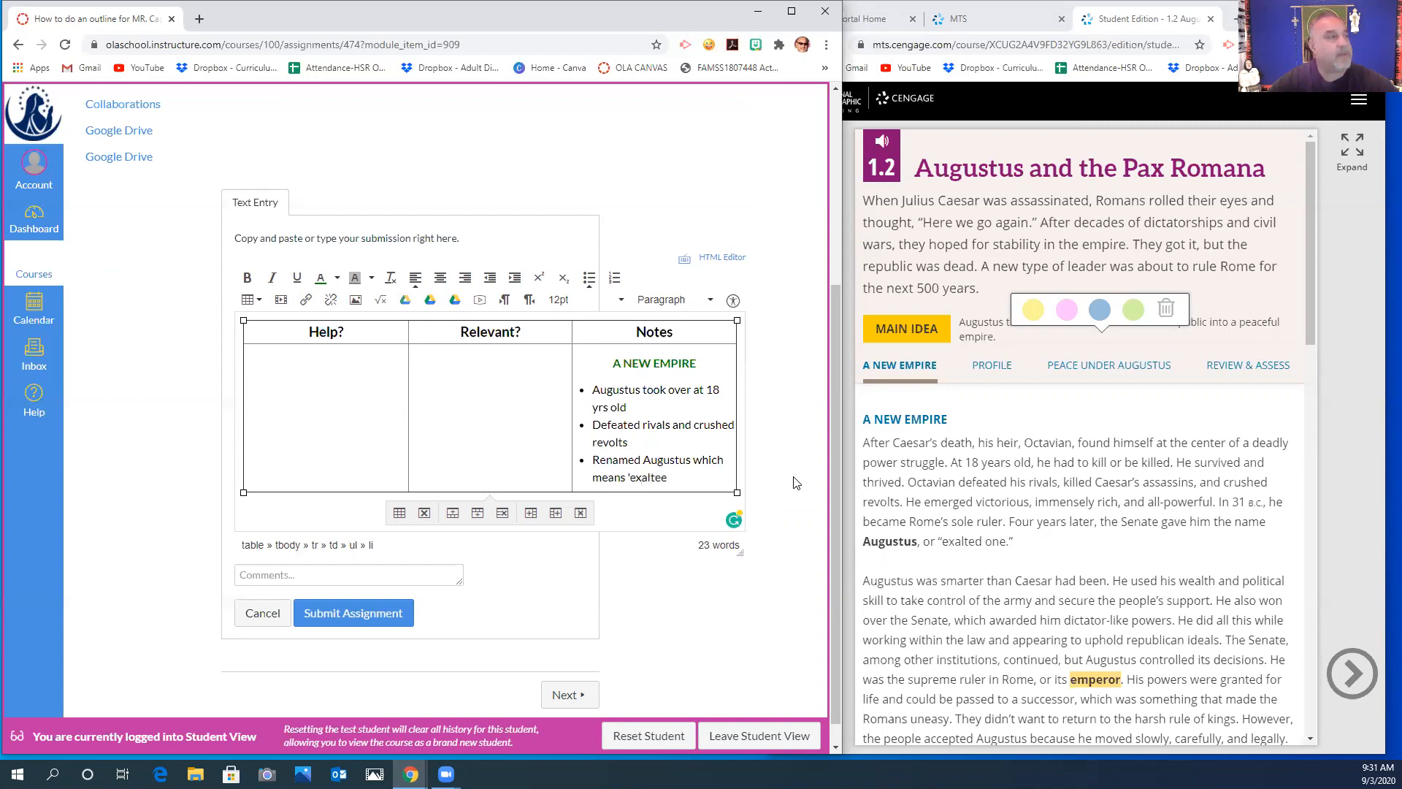
key(BackSpace)
text(d one")
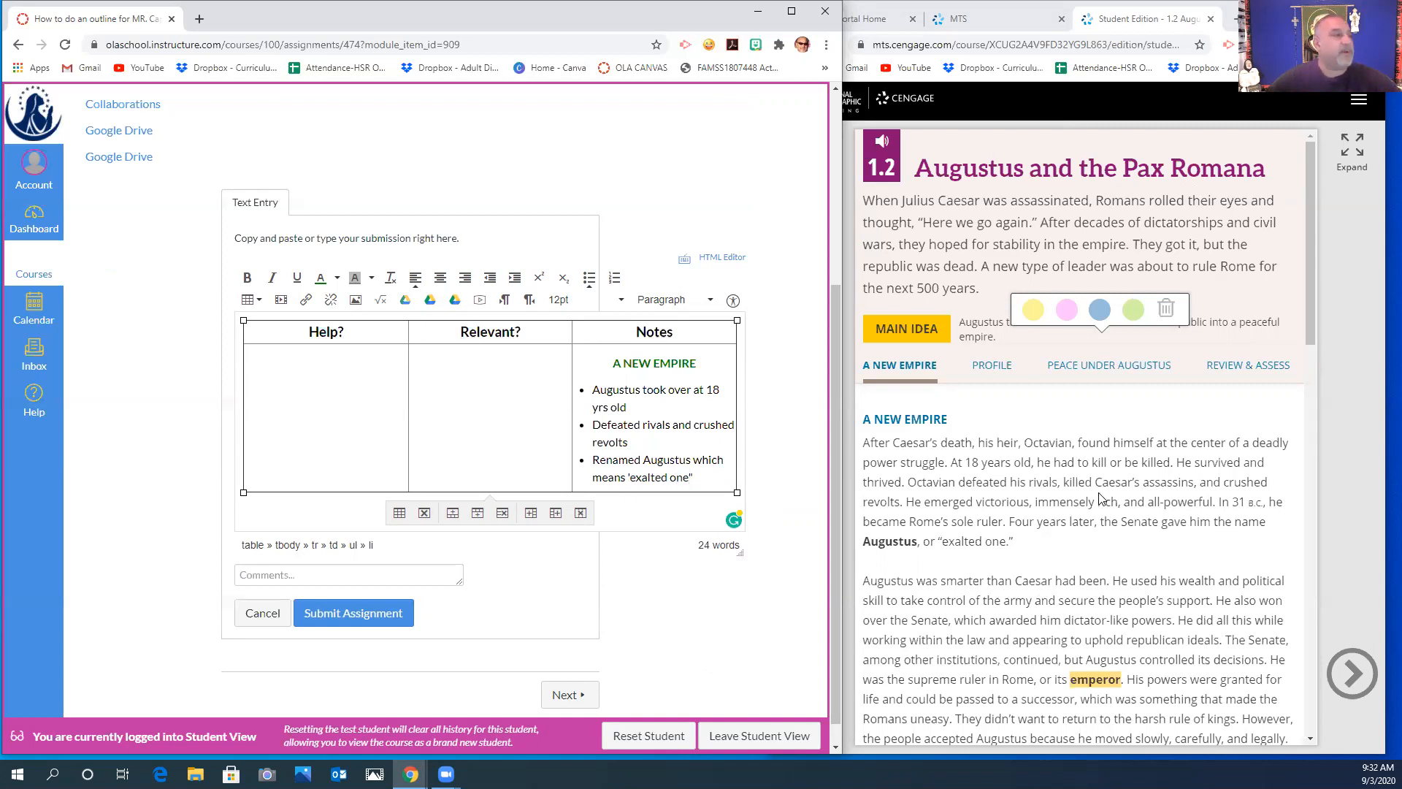
- Add a fourth bullet from the textbook's second paragraph: "Used wealth and political skills to control army"
scroll(1099, 497, down, 2)
scroll(1083, 402, down, 2)
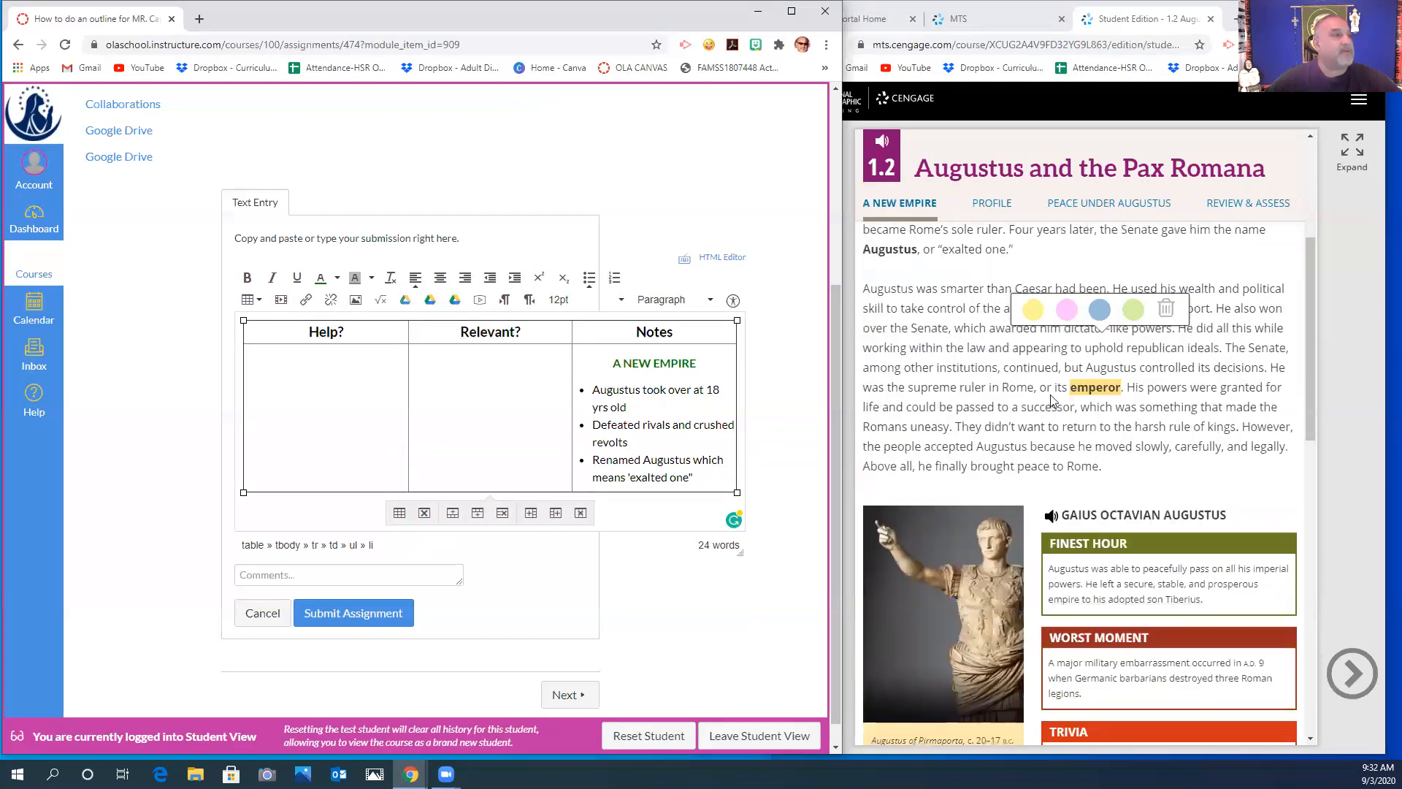
scroll(934, 366, up, 1)
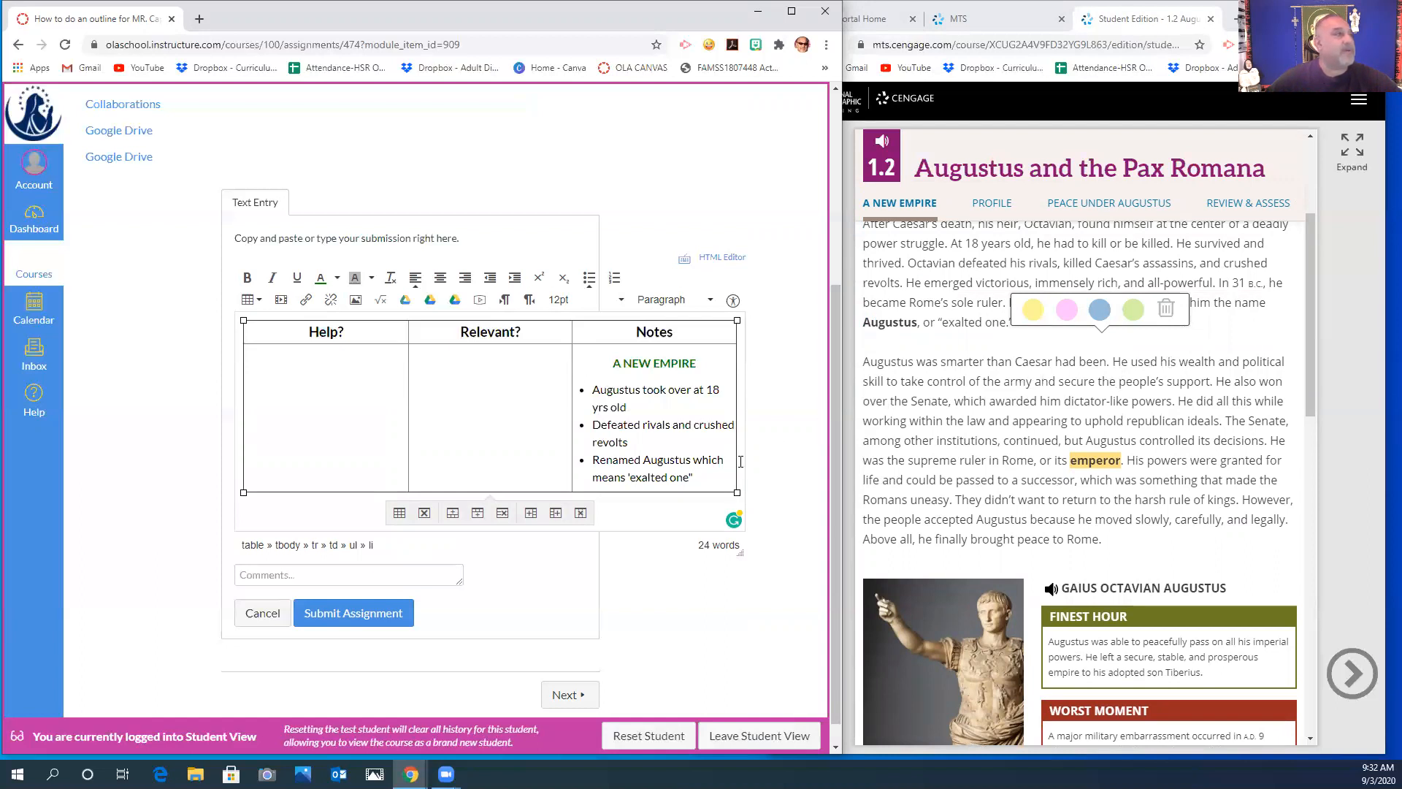
key(Return)
text(U)
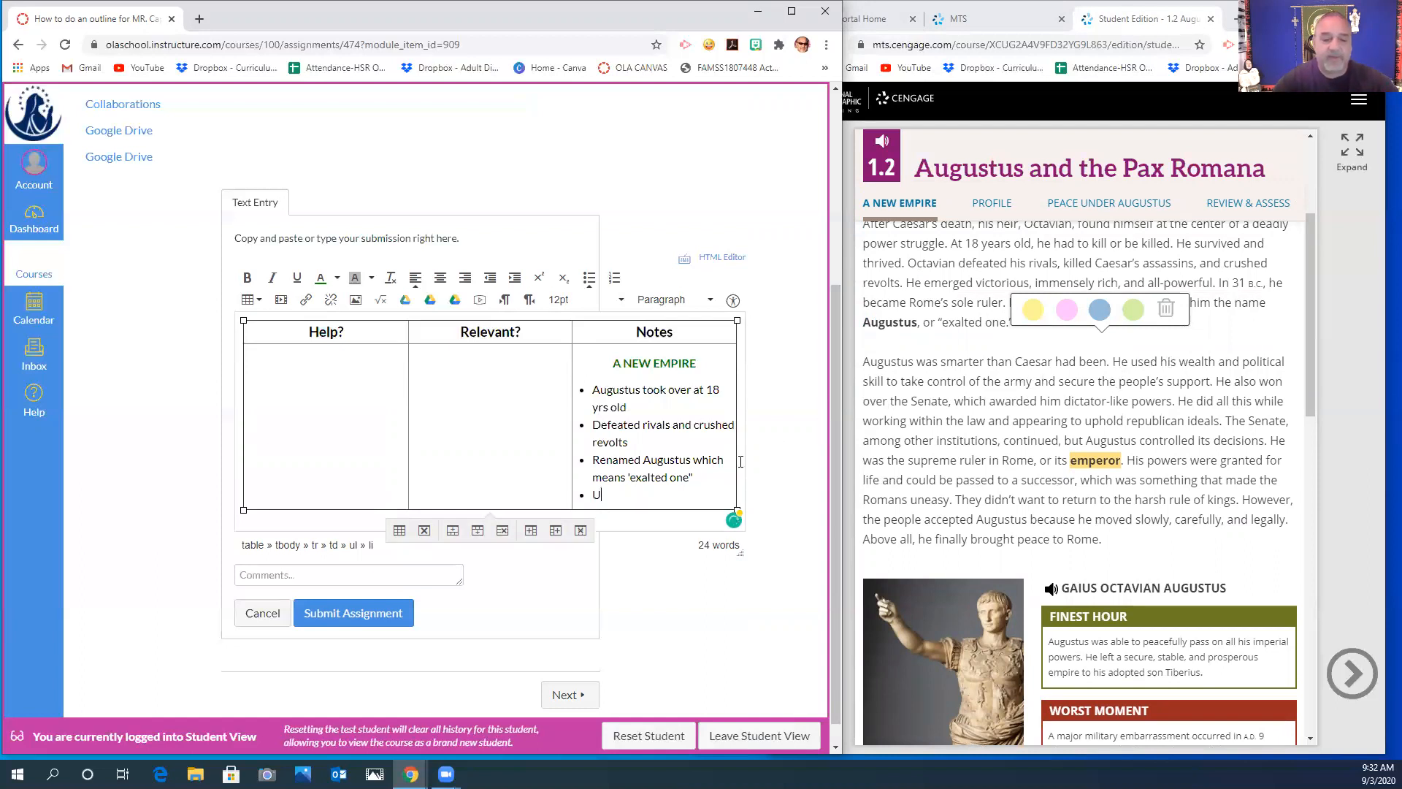
text(sed wea)
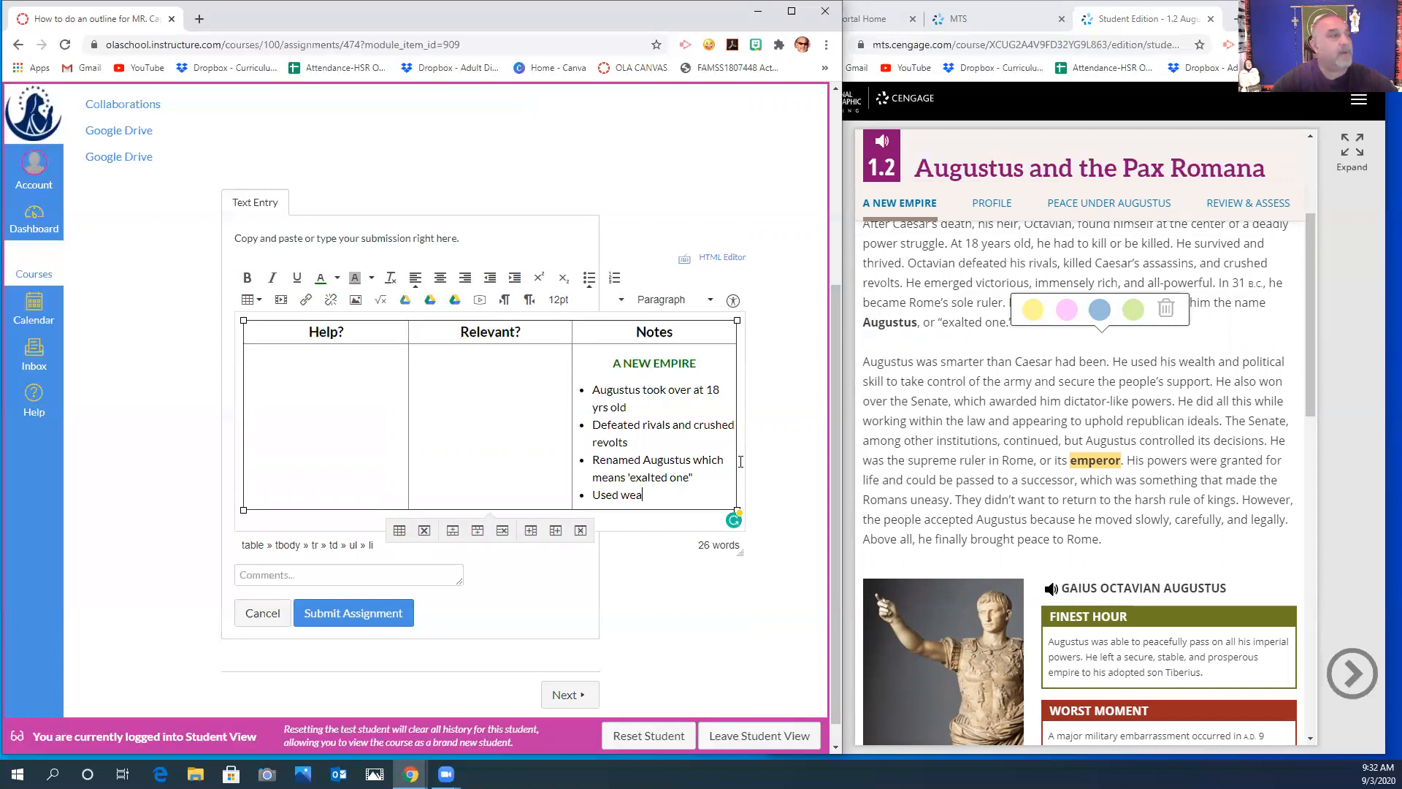
text(lth and political skills to control army)
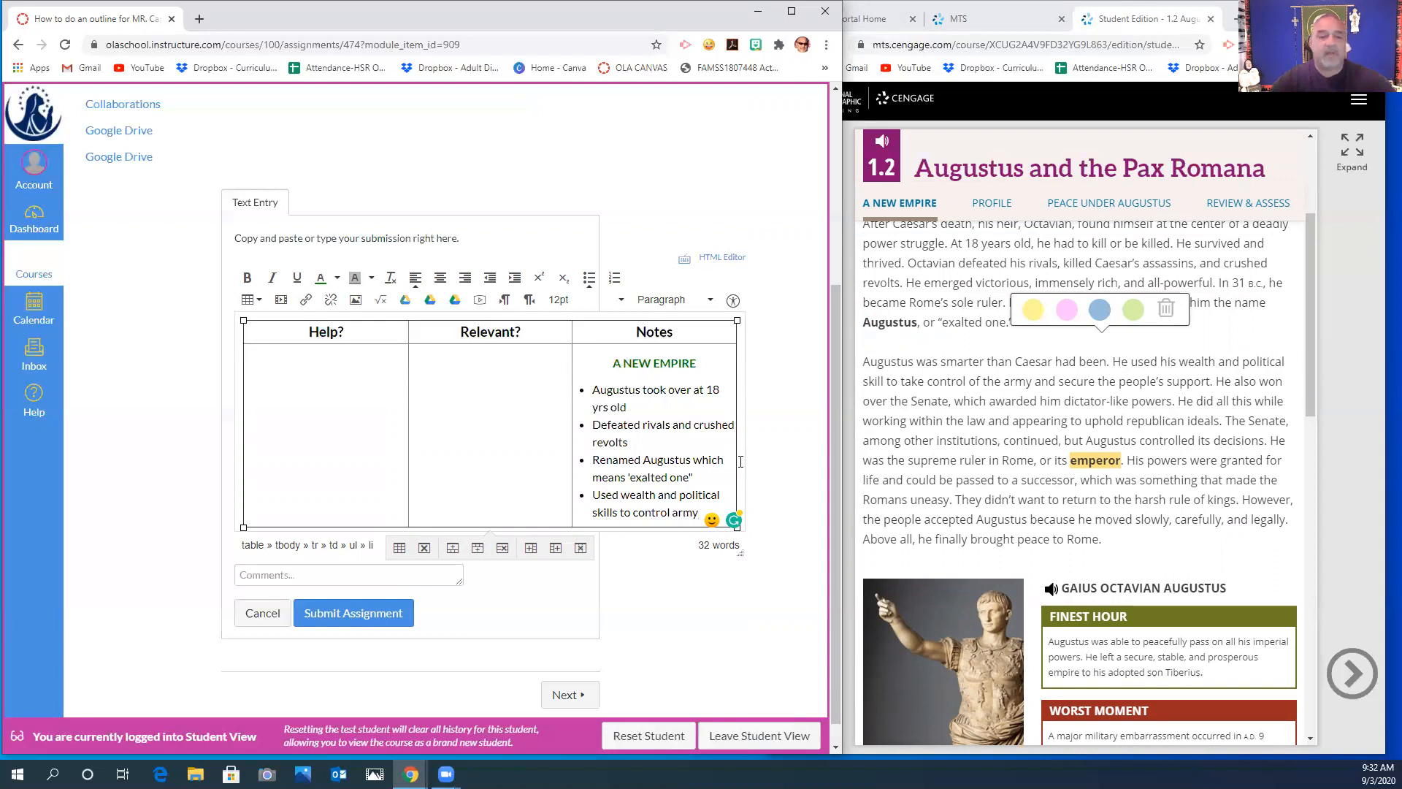
- Add a fifth bullet under "A NEW EMPIRE" reading "Conrolled all governmental decisions"
key(Return)
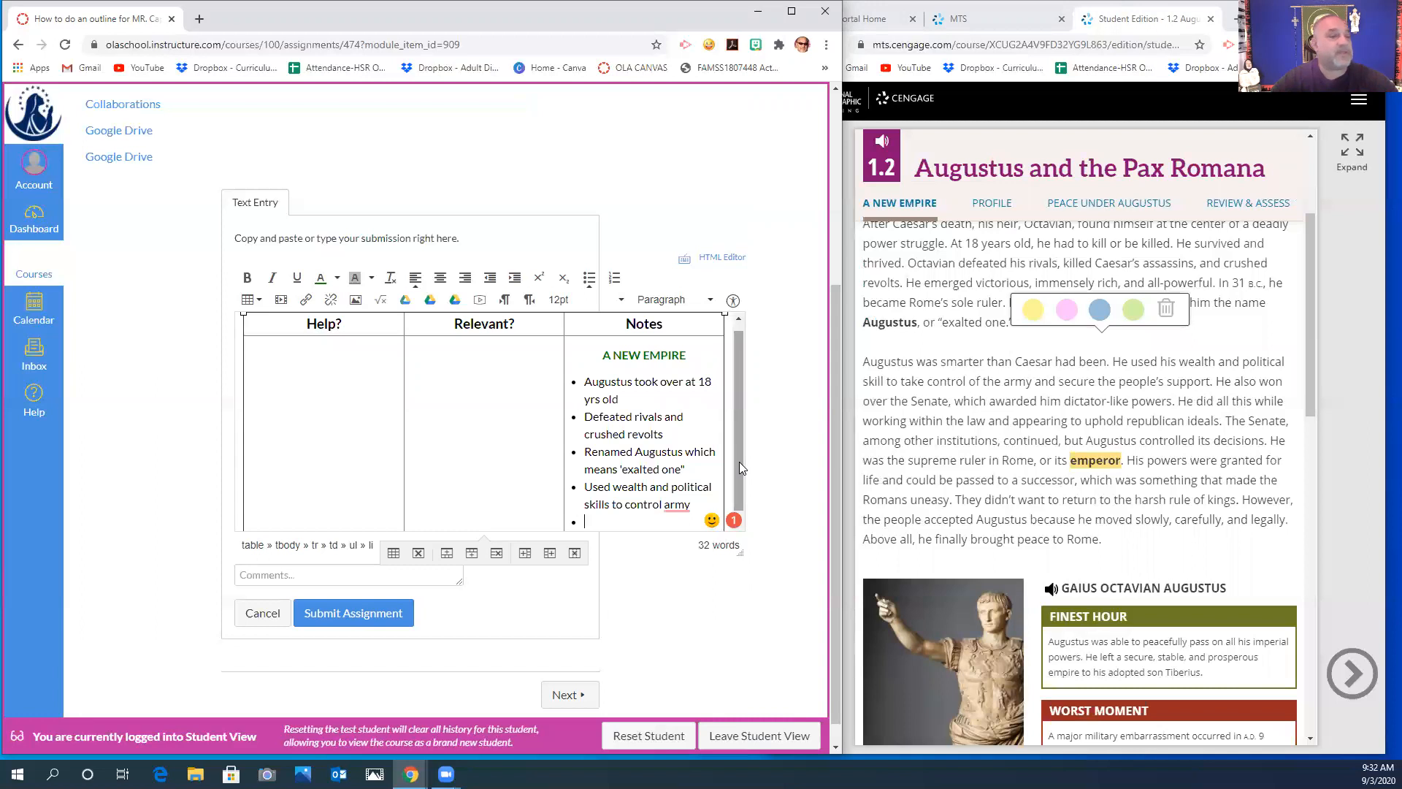
text(Conrolled all)
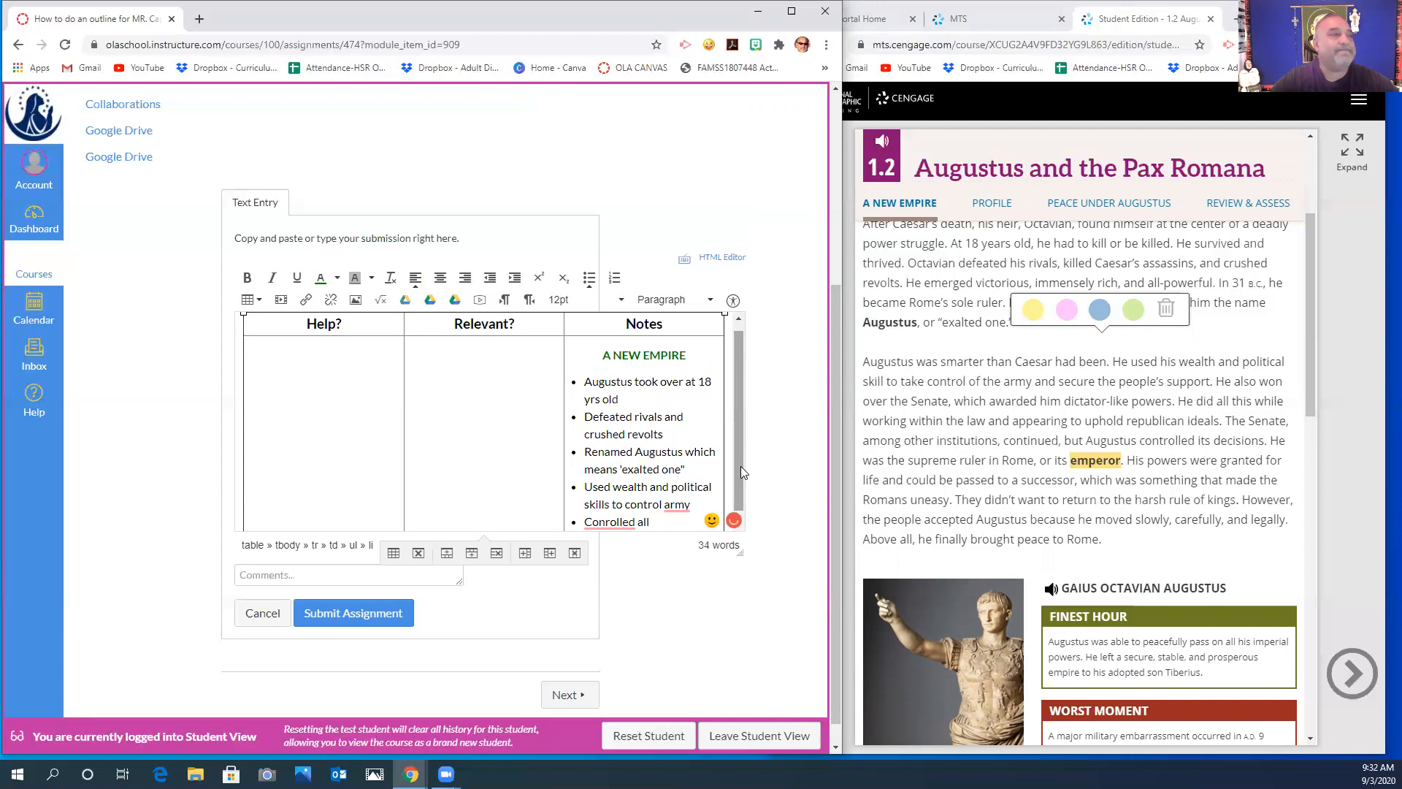
text(governmental decisions)
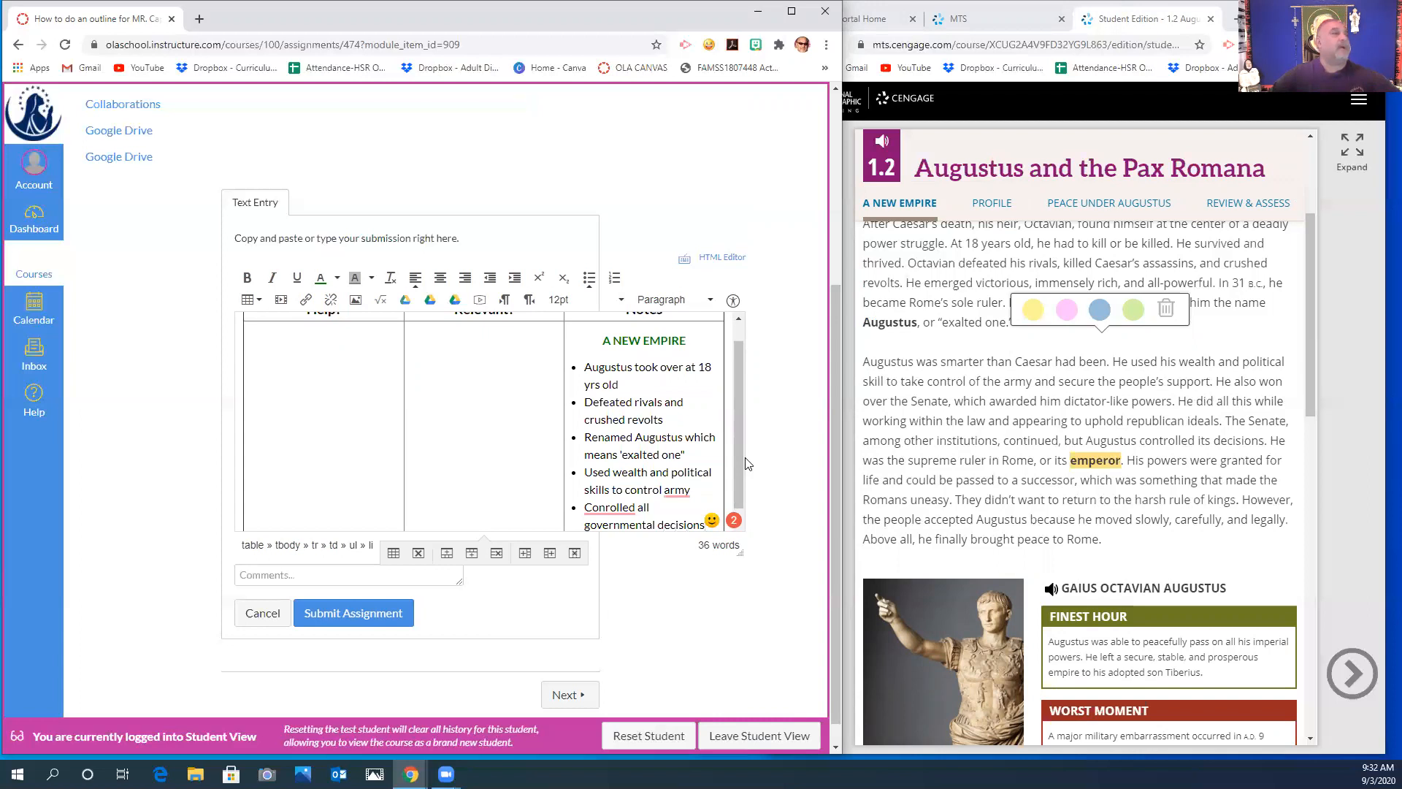
- Add a sixth bullet to the Notes cell reading "Named him sole emperor"
key(Return)
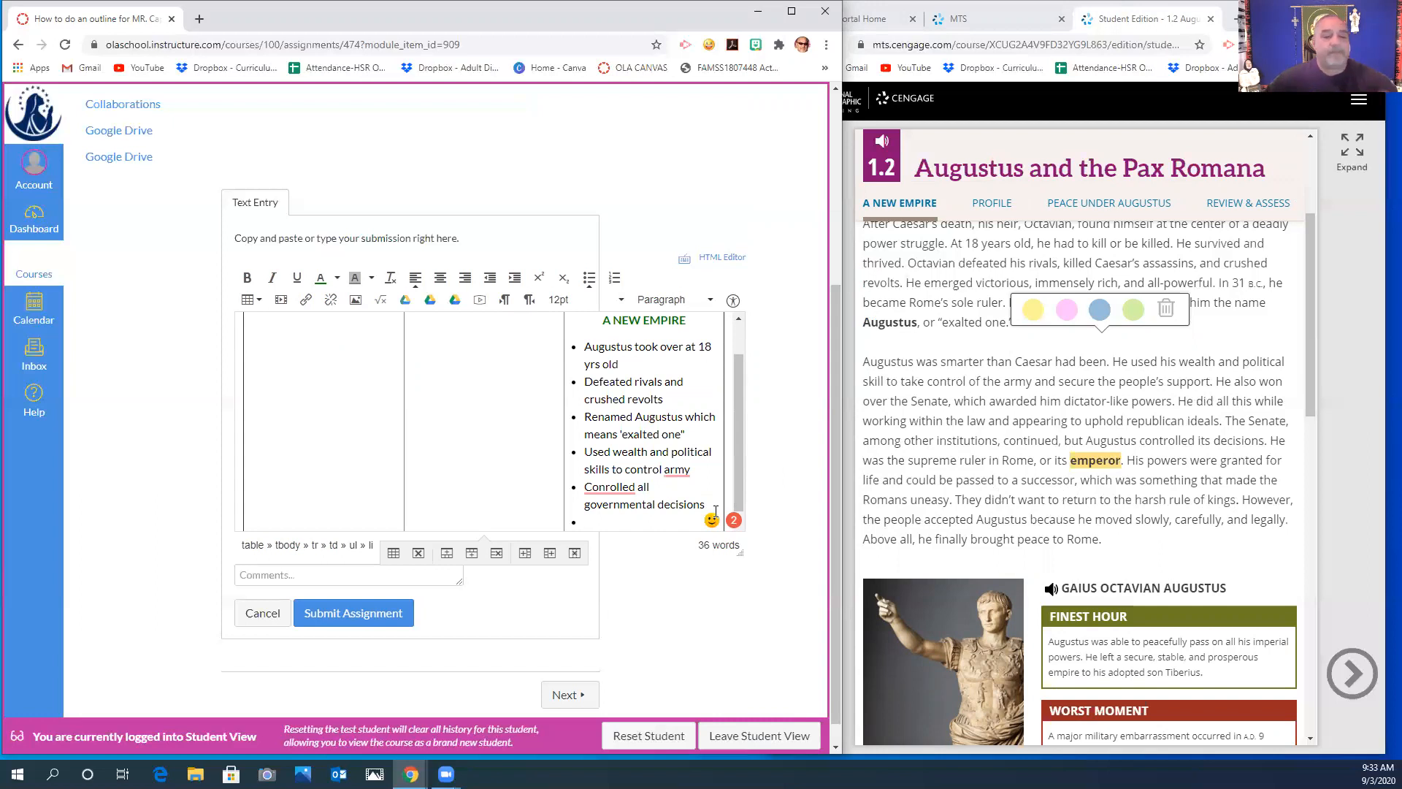
text(Named him)
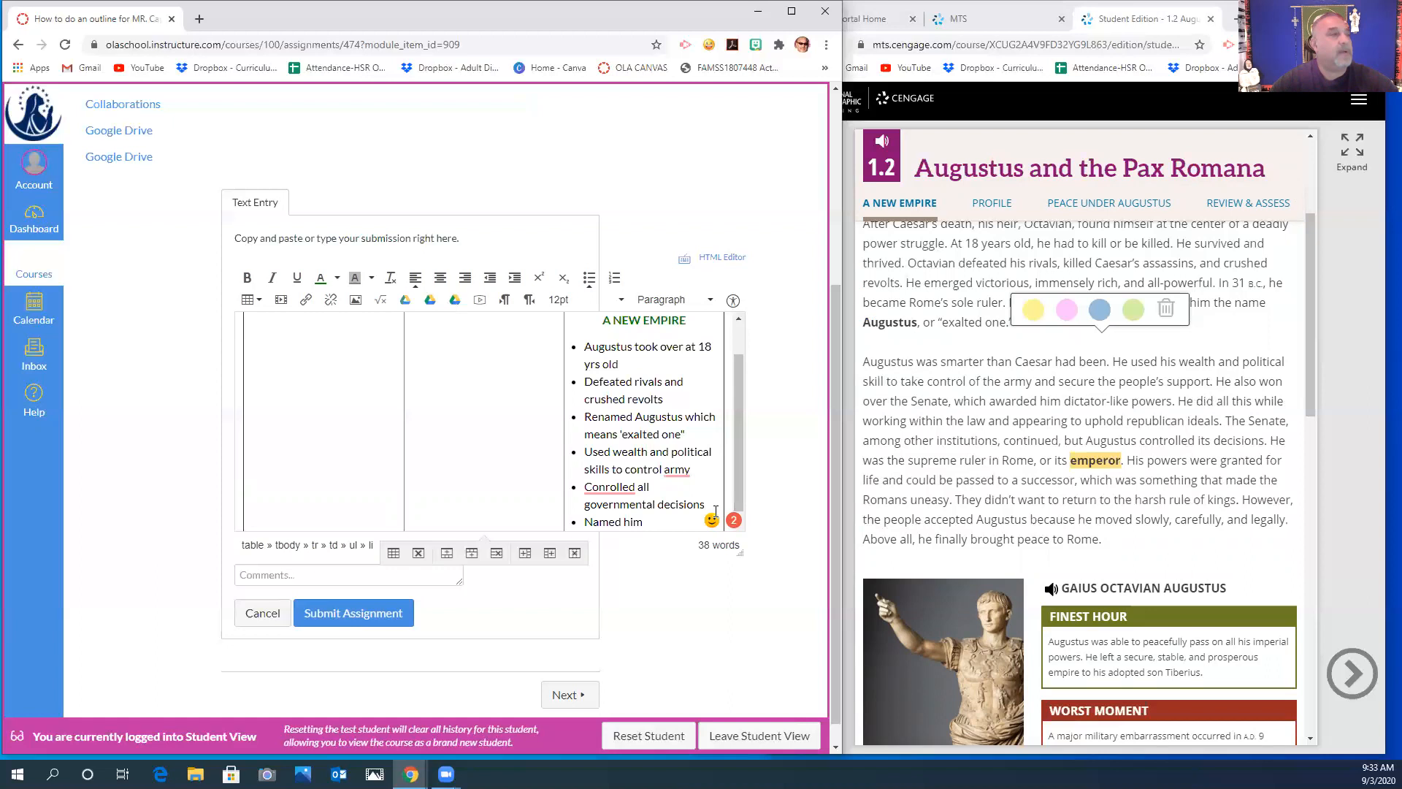
text( sole emperor)
- Add a seventh bullet to the Notes cell reading "Made Romans uneasy"
key(Return)
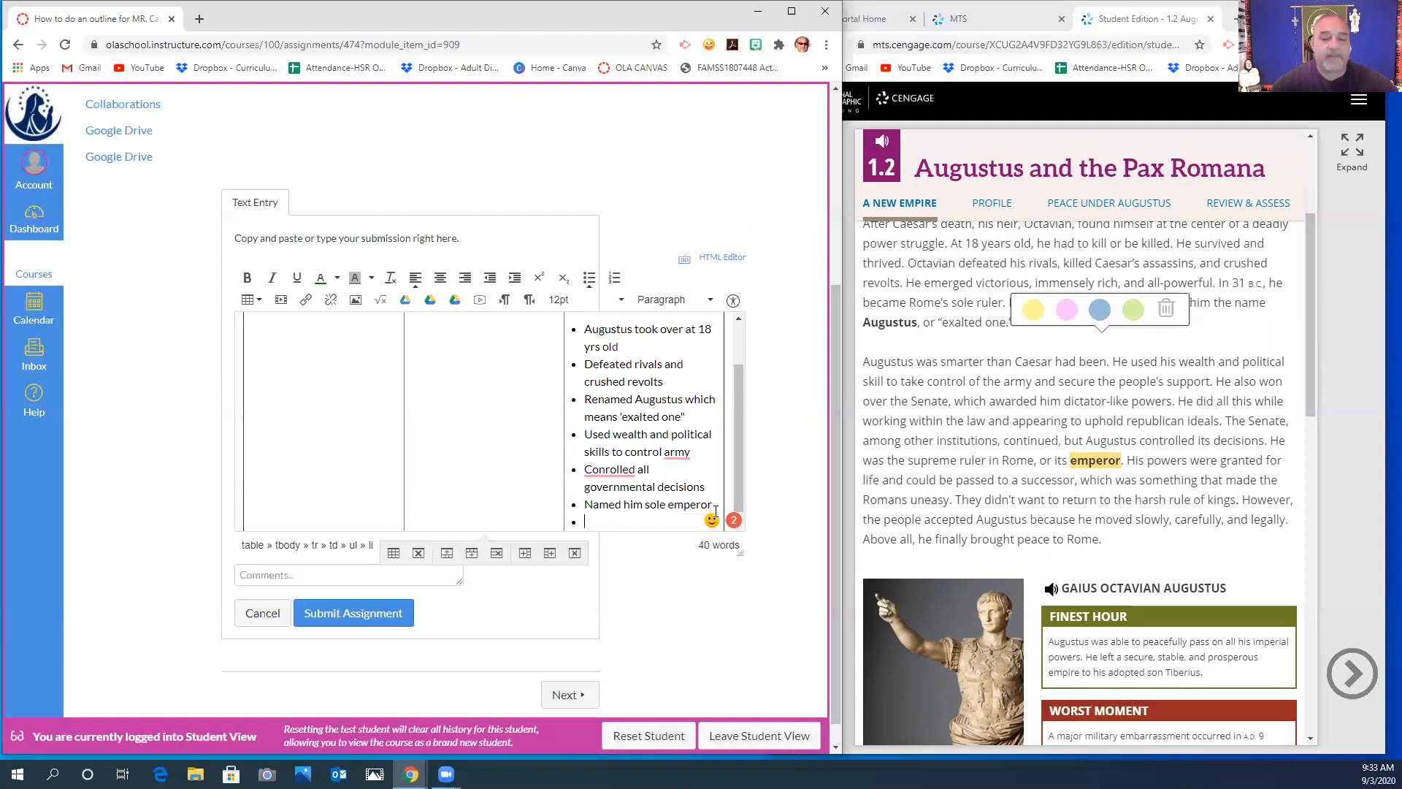
text(Made )
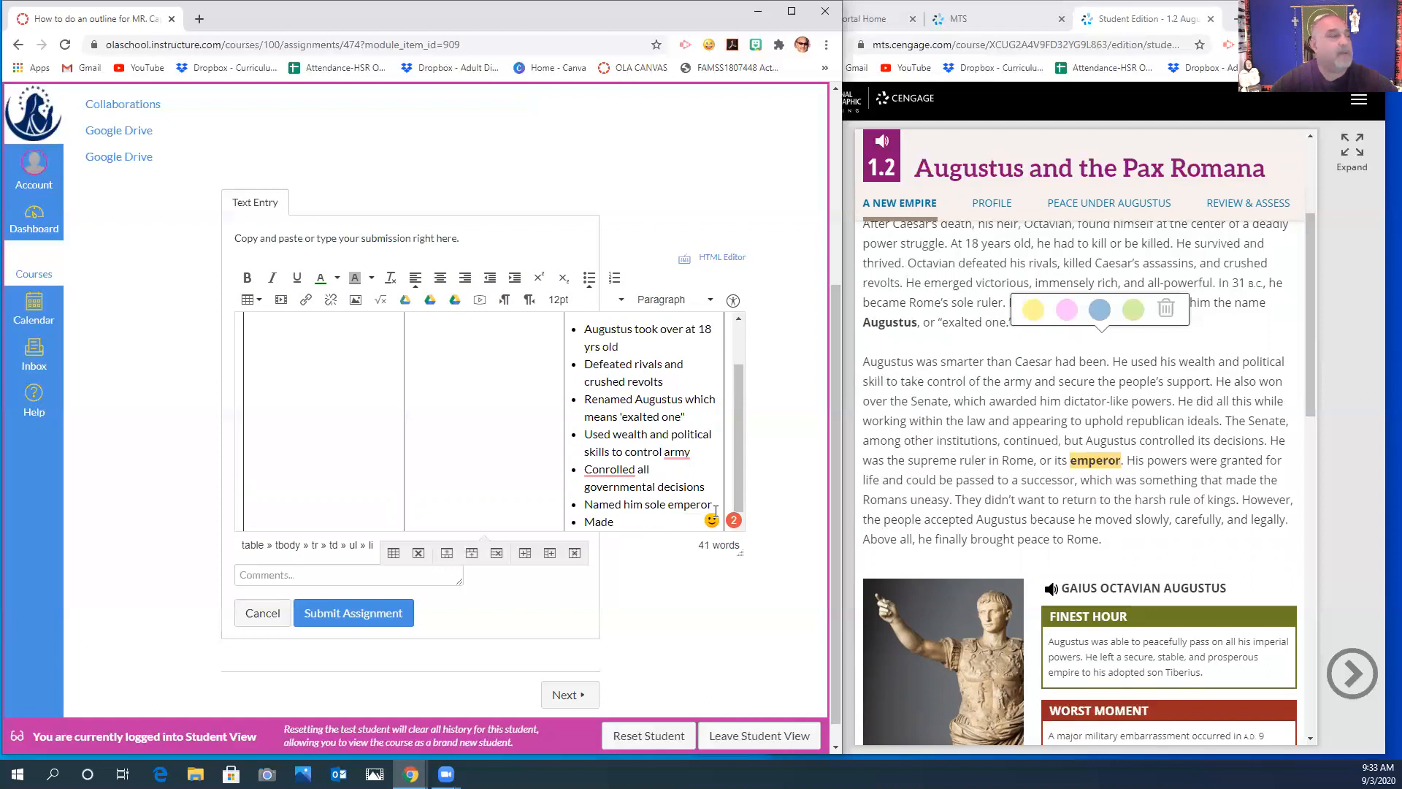
text(Roam)
key(BackSpace)
text(mand)
key(BackSpace)
key(BackSpace)
key(BackSpace)
text(ands un)
key(BackSpace)
key(BackSpace)
key(BackSpace)
key(BackSpace)
key(BackSpace)
text(s )
text(und)
text(asy)
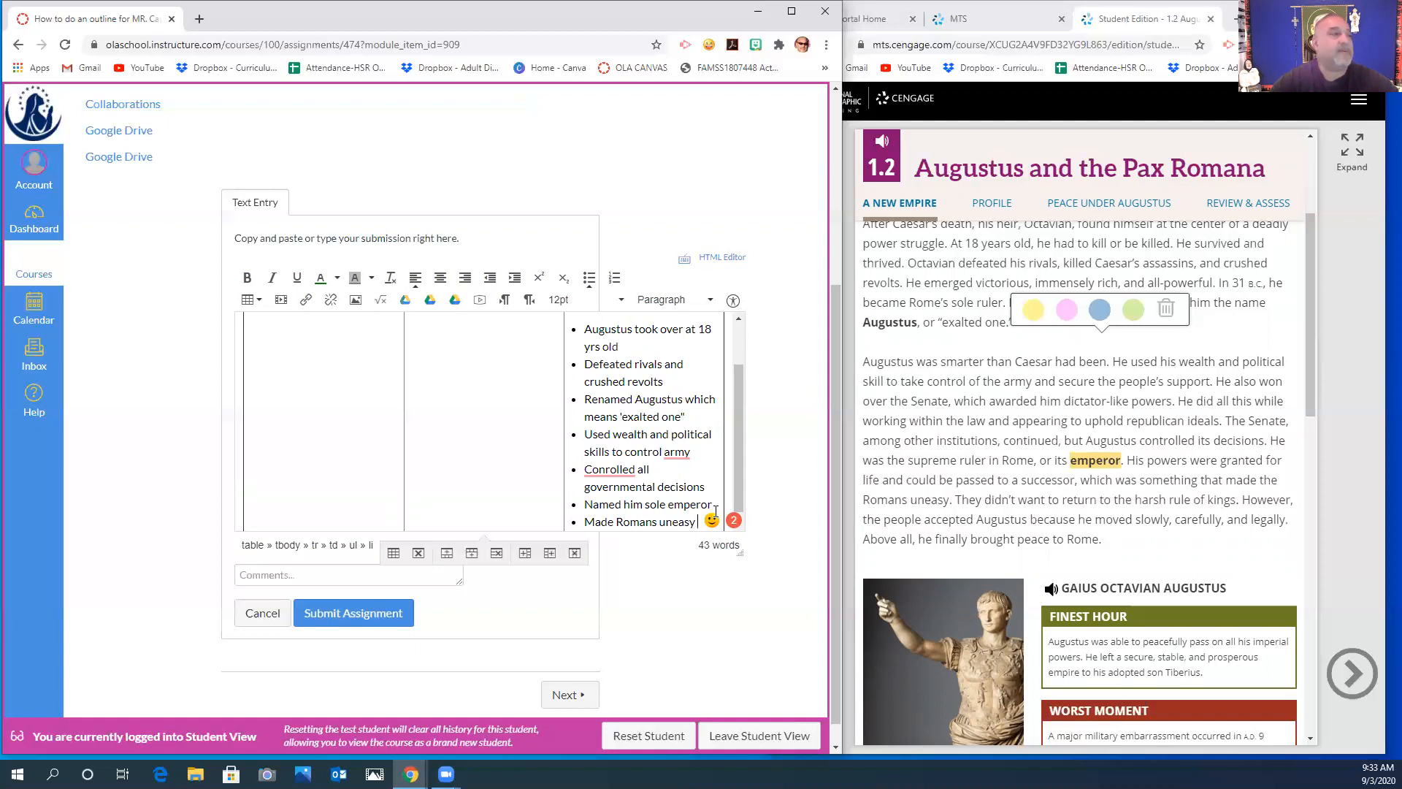
- Extend the "Made Romans uneasy" bullet with "did't want harsh rule of king"
text( didnt want )
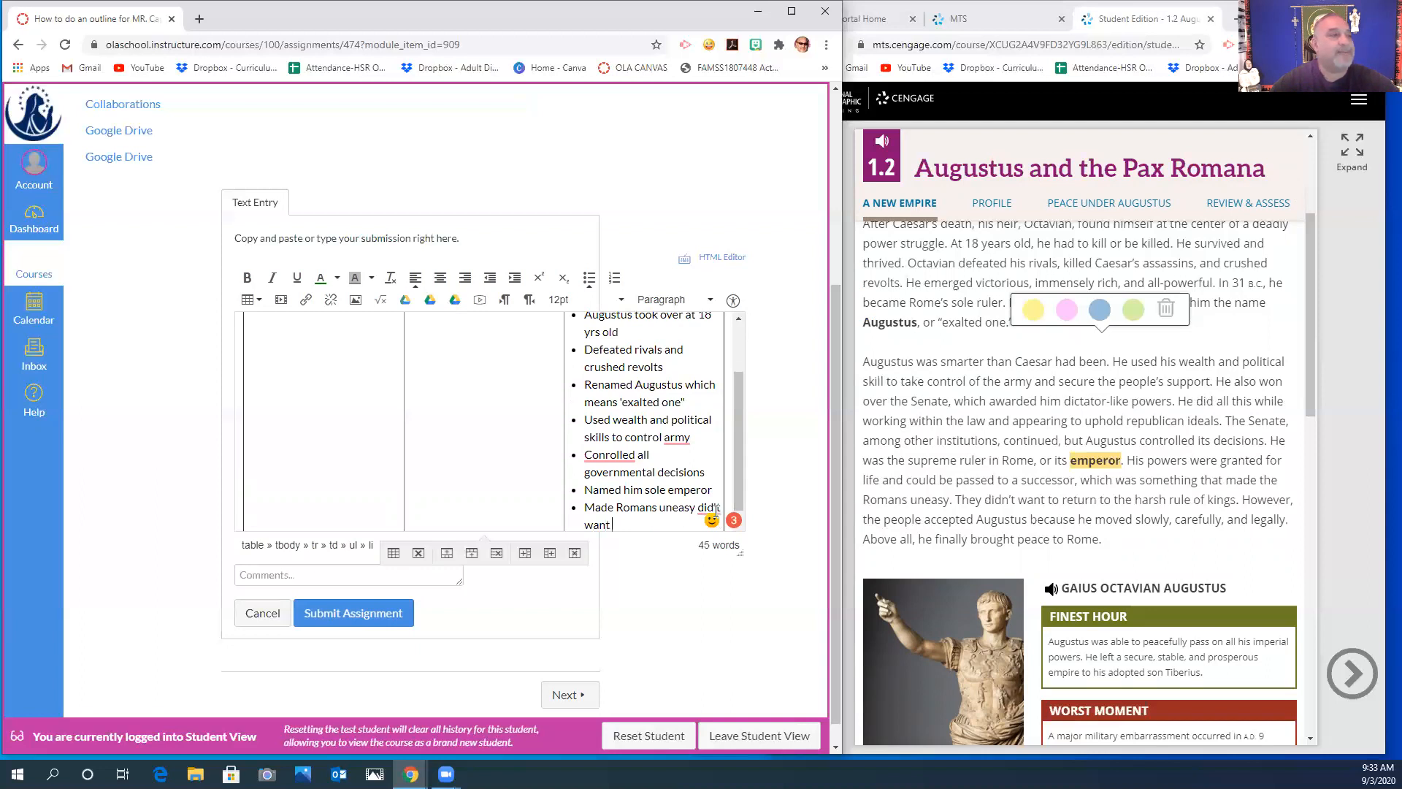
text(harsh rule of)
text(ng)
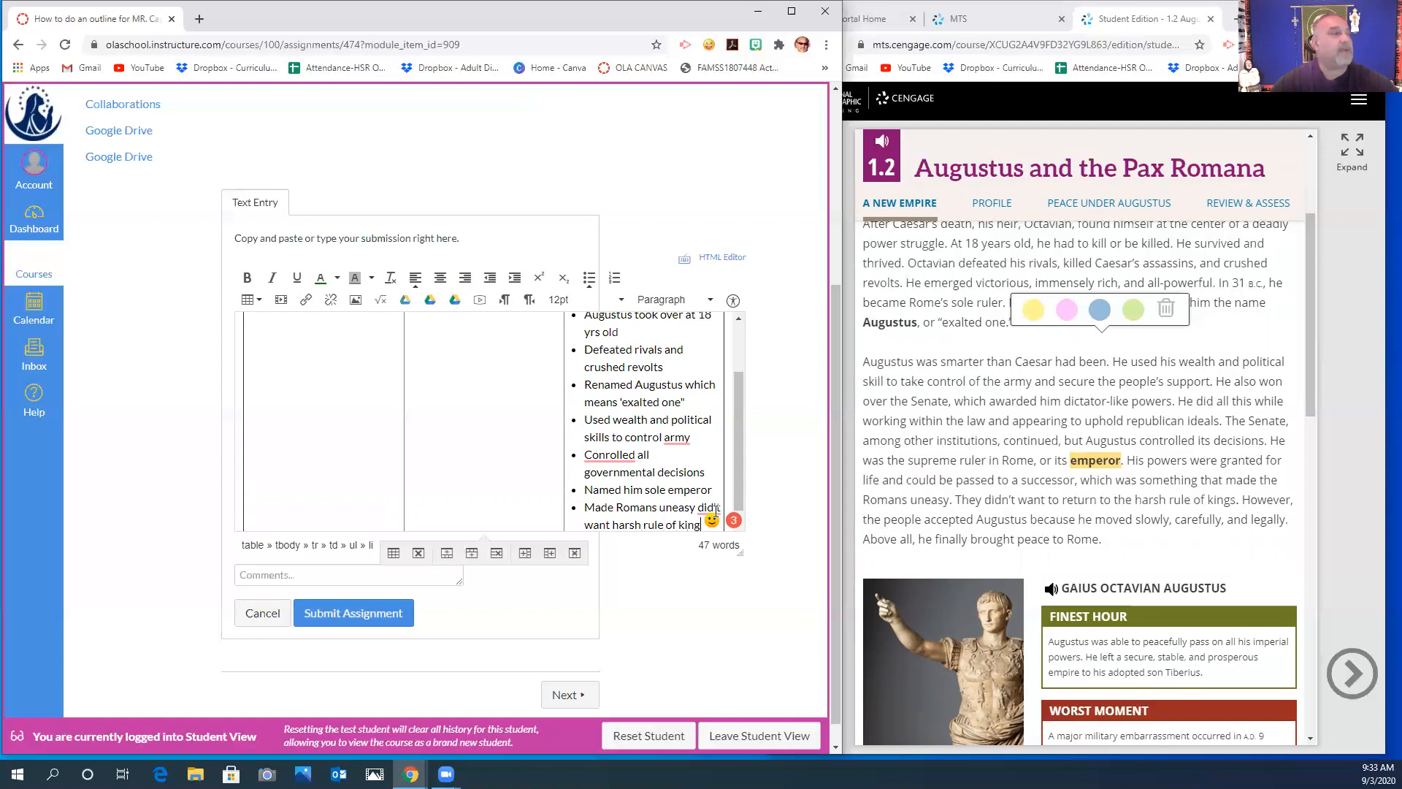
right_click(712, 509)
click(618, 409)
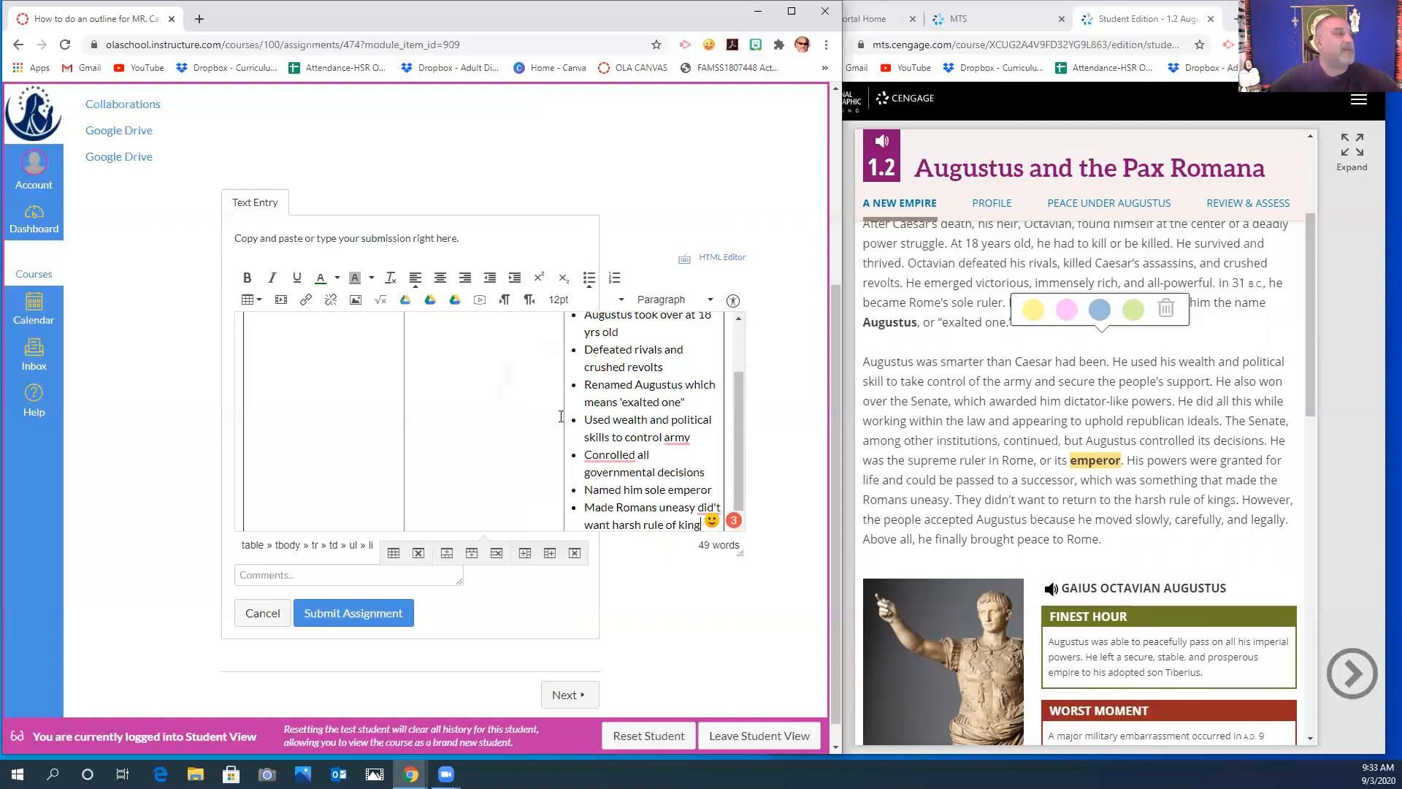
- Accept the writing corrections that change "Conrolled" to "Controlled" and insert "the" before "army"
scroll(527, 416, down, 1)
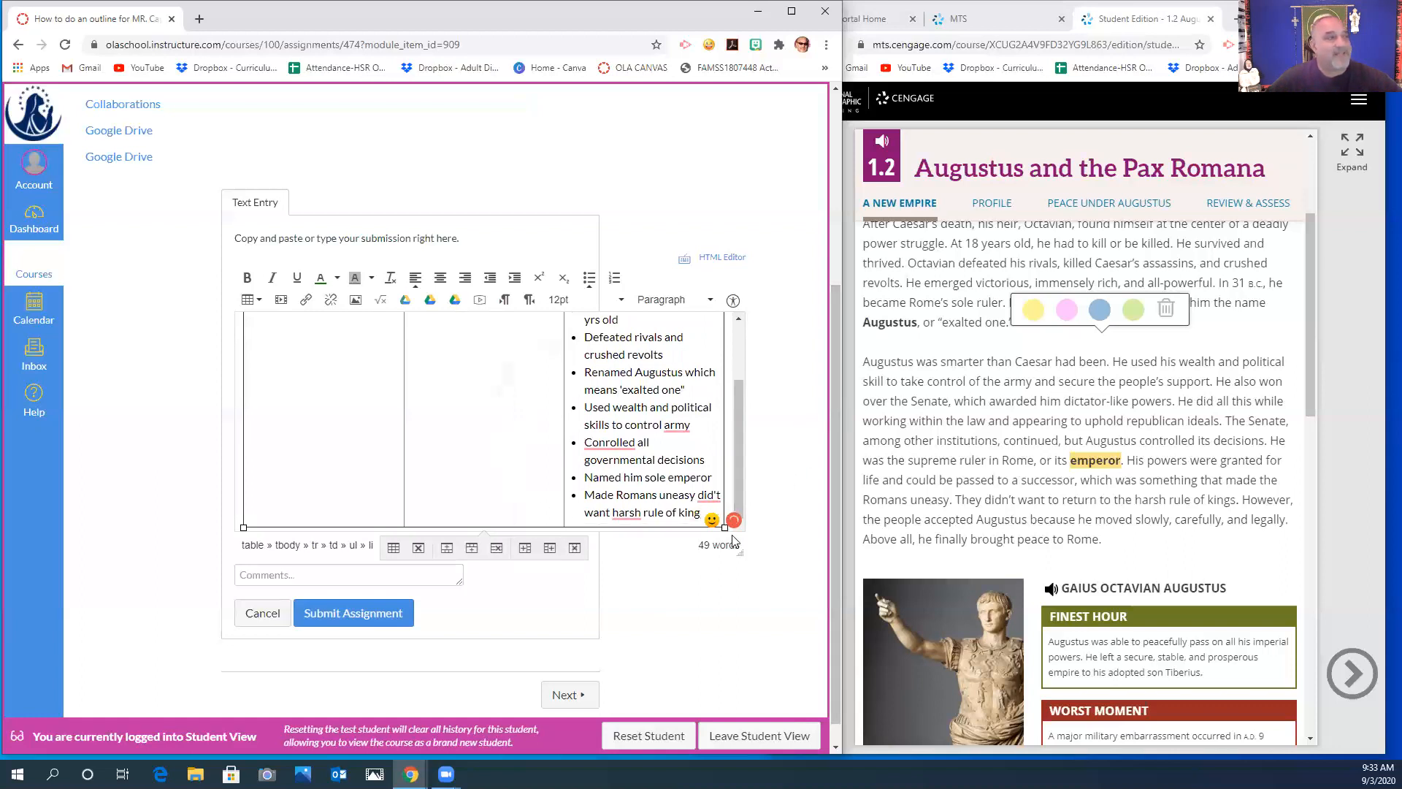
click(622, 444)
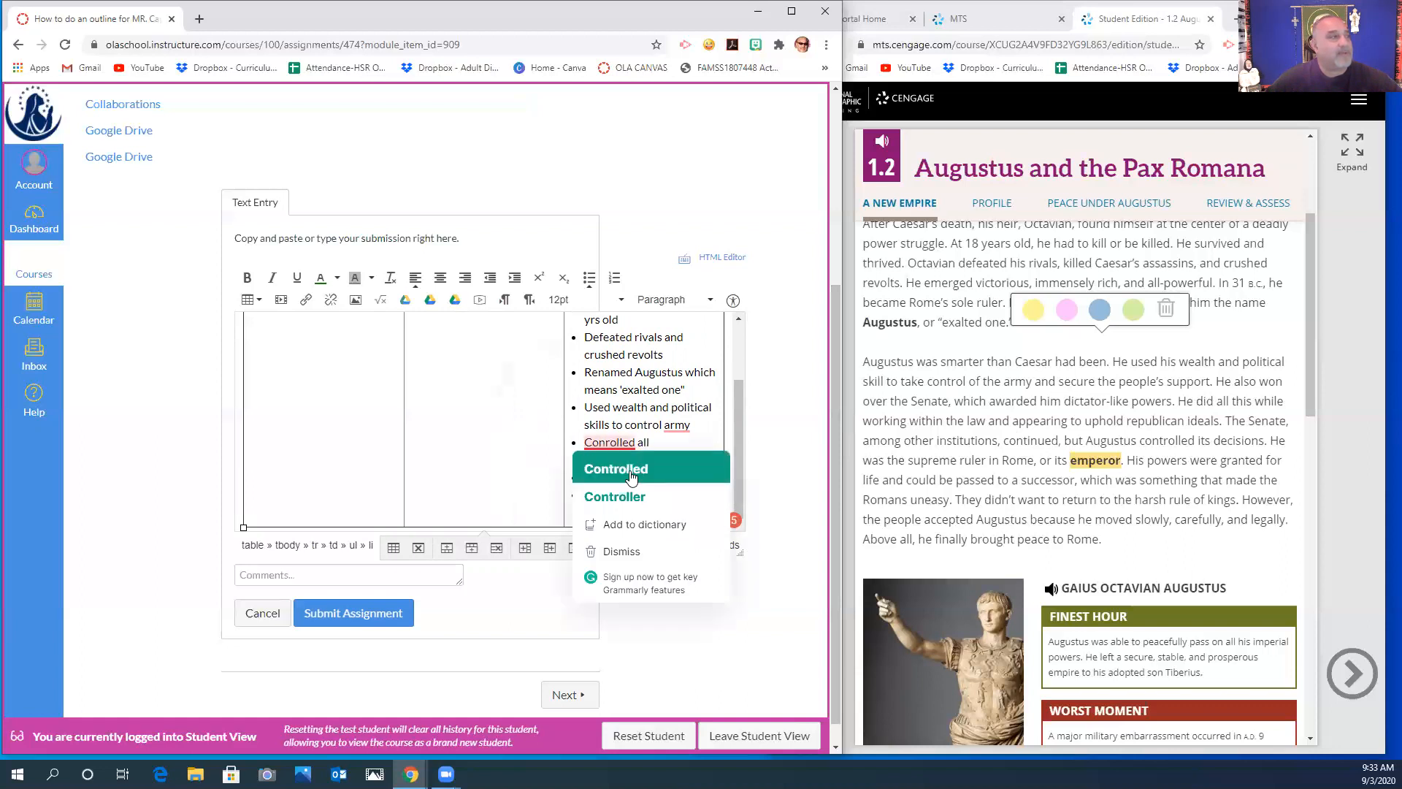
click(631, 476)
click(675, 427)
click(694, 471)
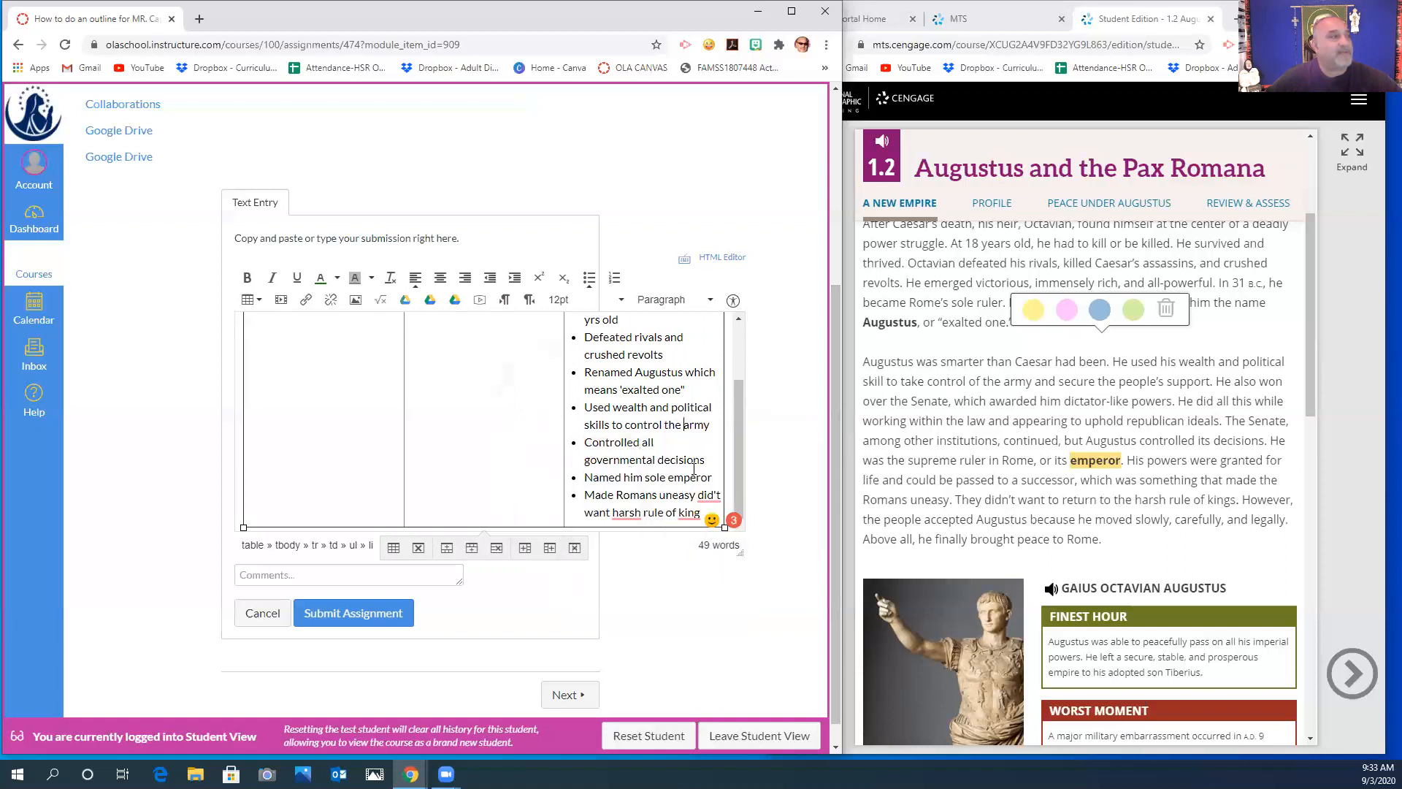
- Correct the last bullet with the suggested fixes so it reads "Made Romans uneasy didn't want the harsh rule of the king"
click(708, 496)
click(678, 520)
click(658, 511)
click(666, 553)
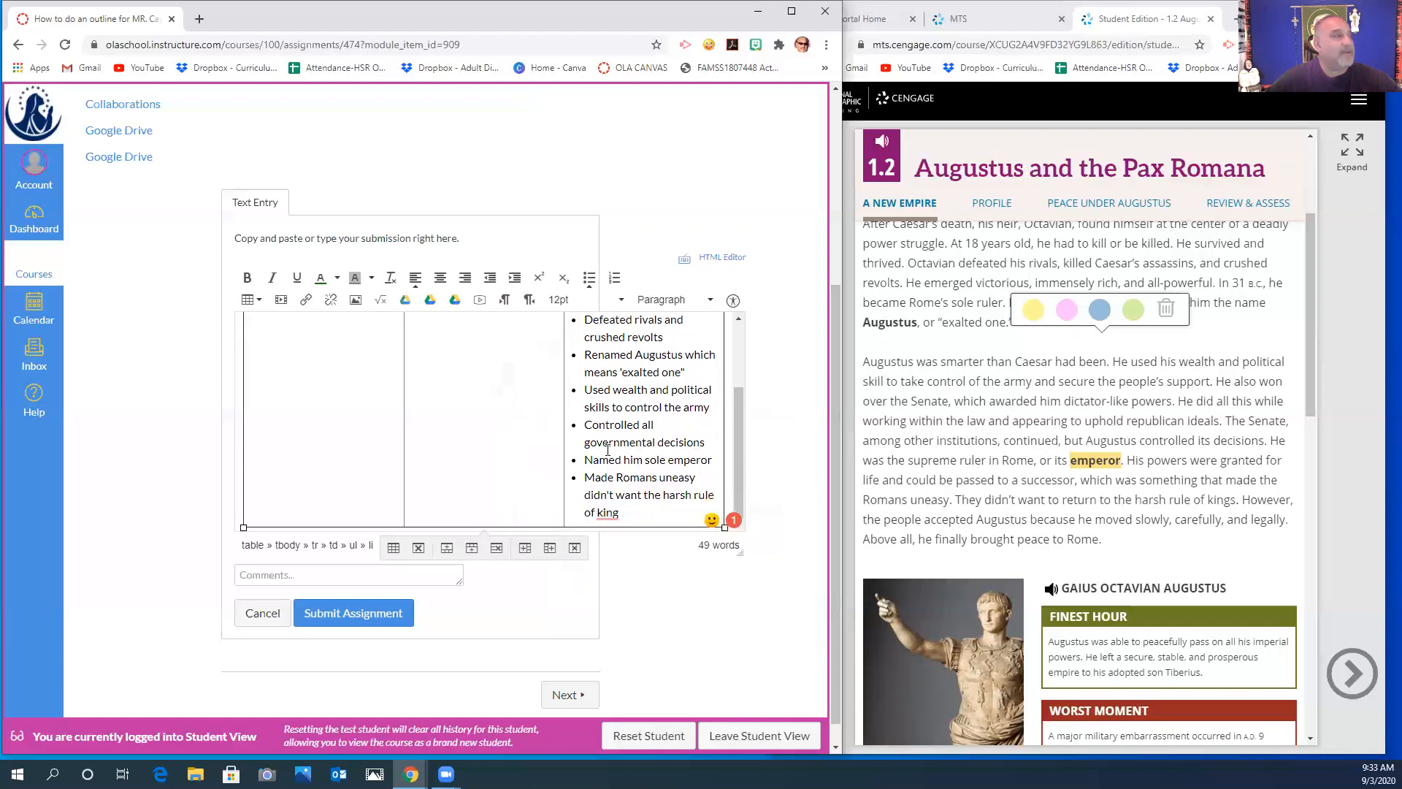
click(613, 513)
click(624, 553)
- Write the question "Who did Augustus defeat in his aims at protecting Rome?" in the Relevant? column beside the notes
scroll(976, 382, up, 3)
scroll(624, 426, down, 1)
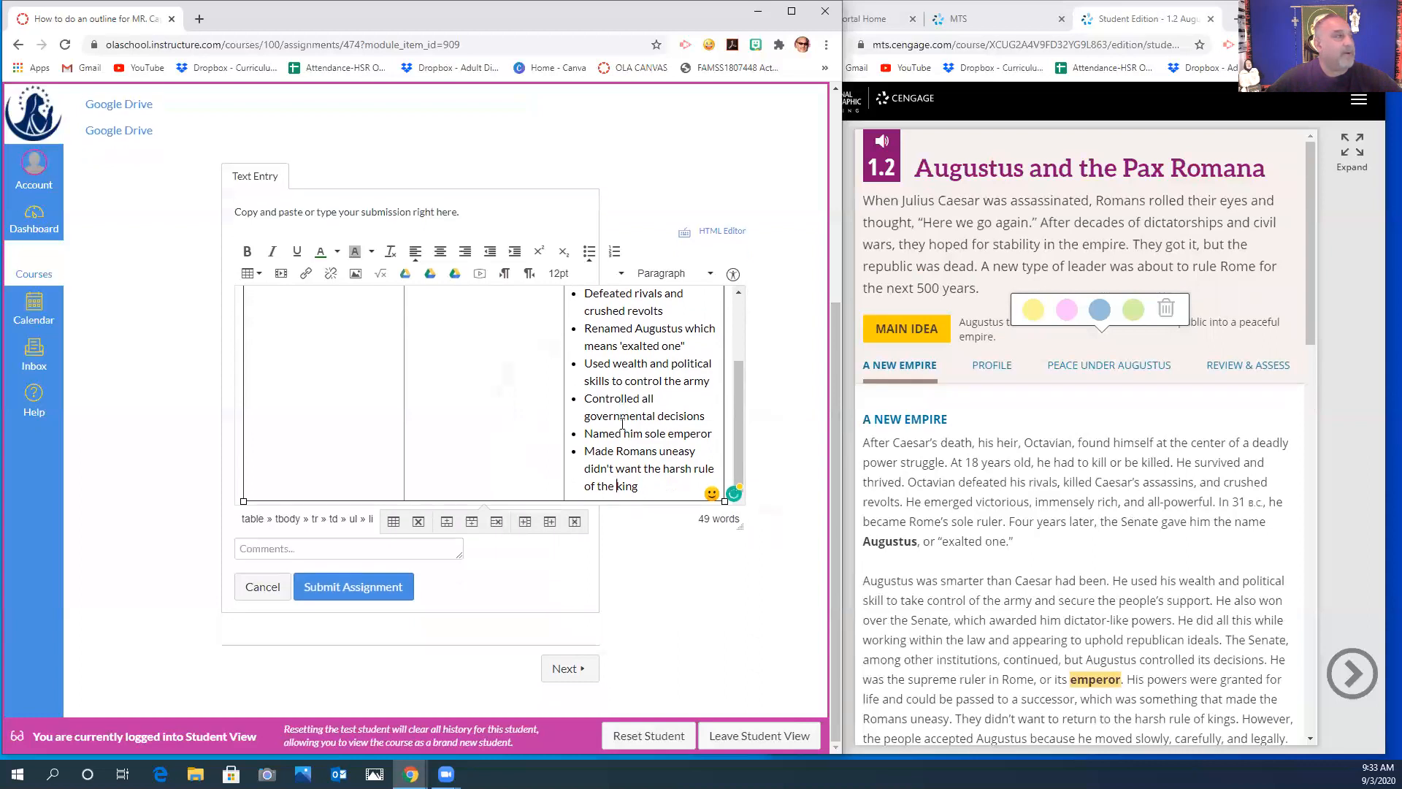
scroll(621, 420, up, 3)
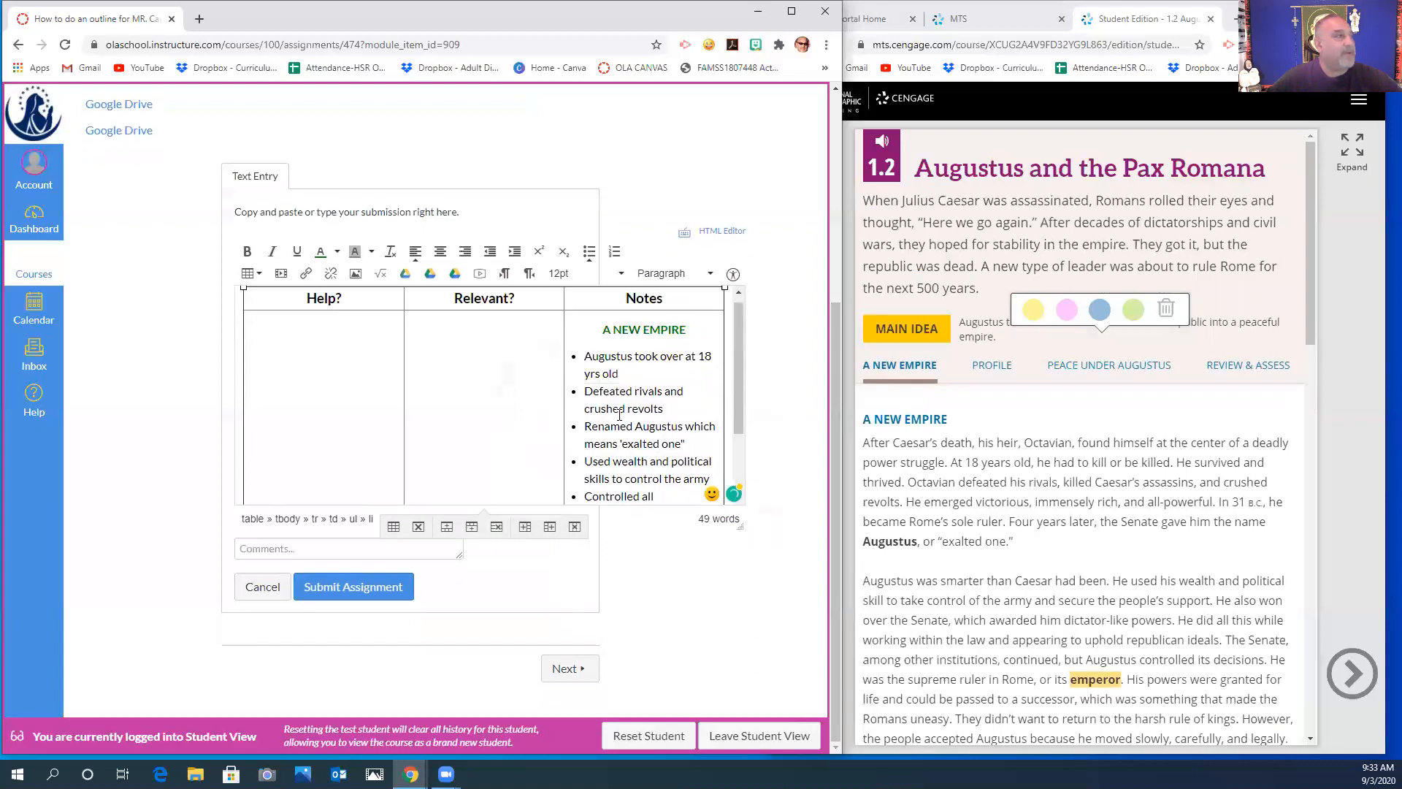
click(438, 393)
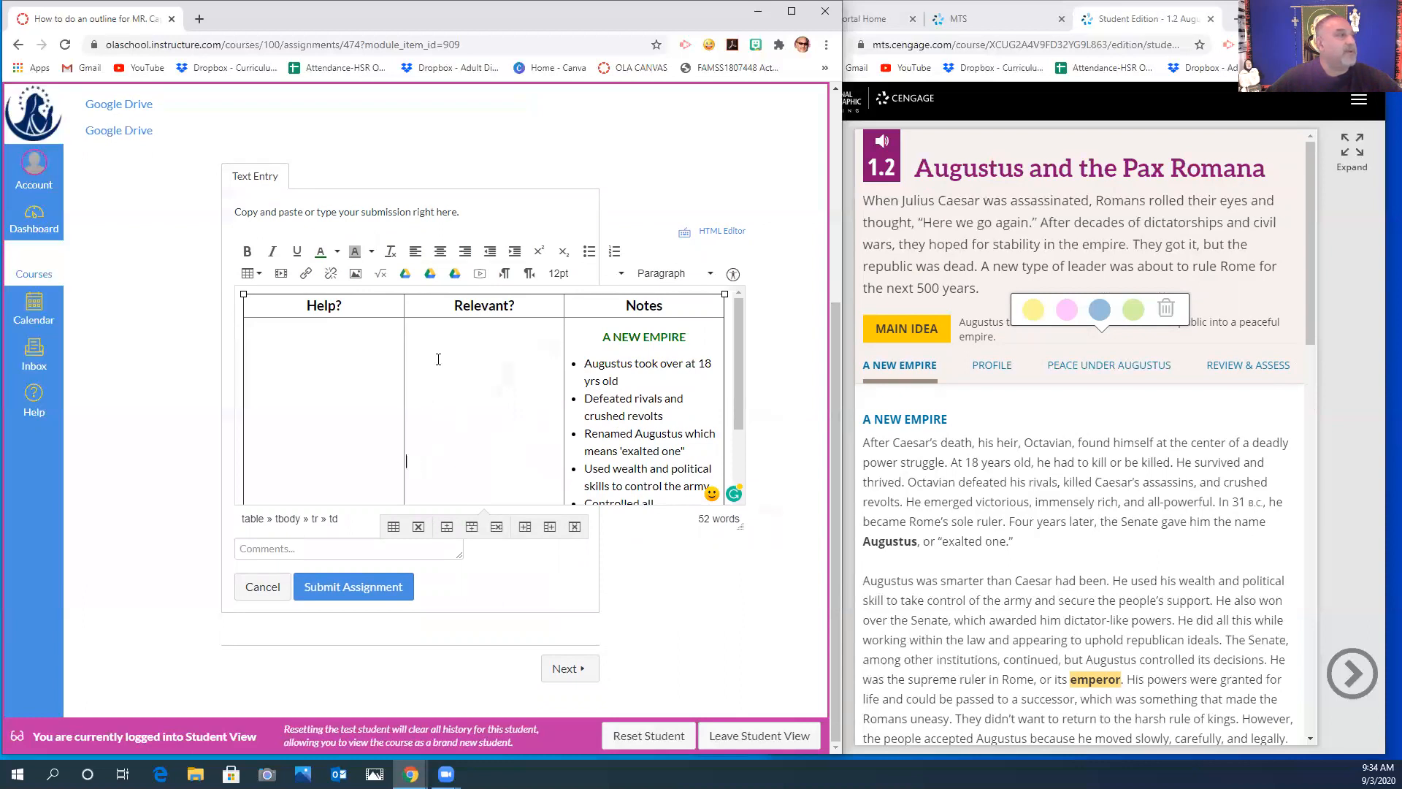
scroll(460, 416, down, 3)
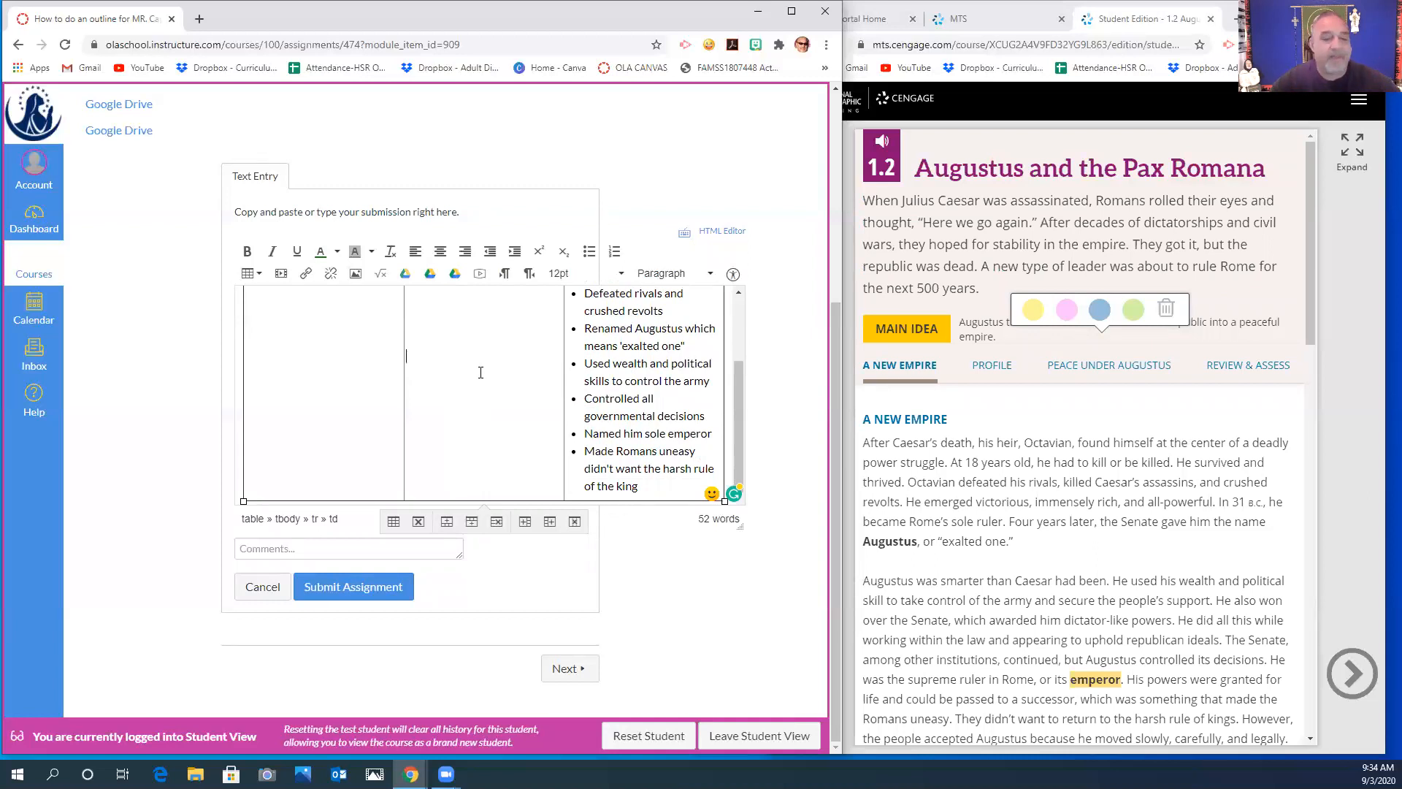
text(Wo)
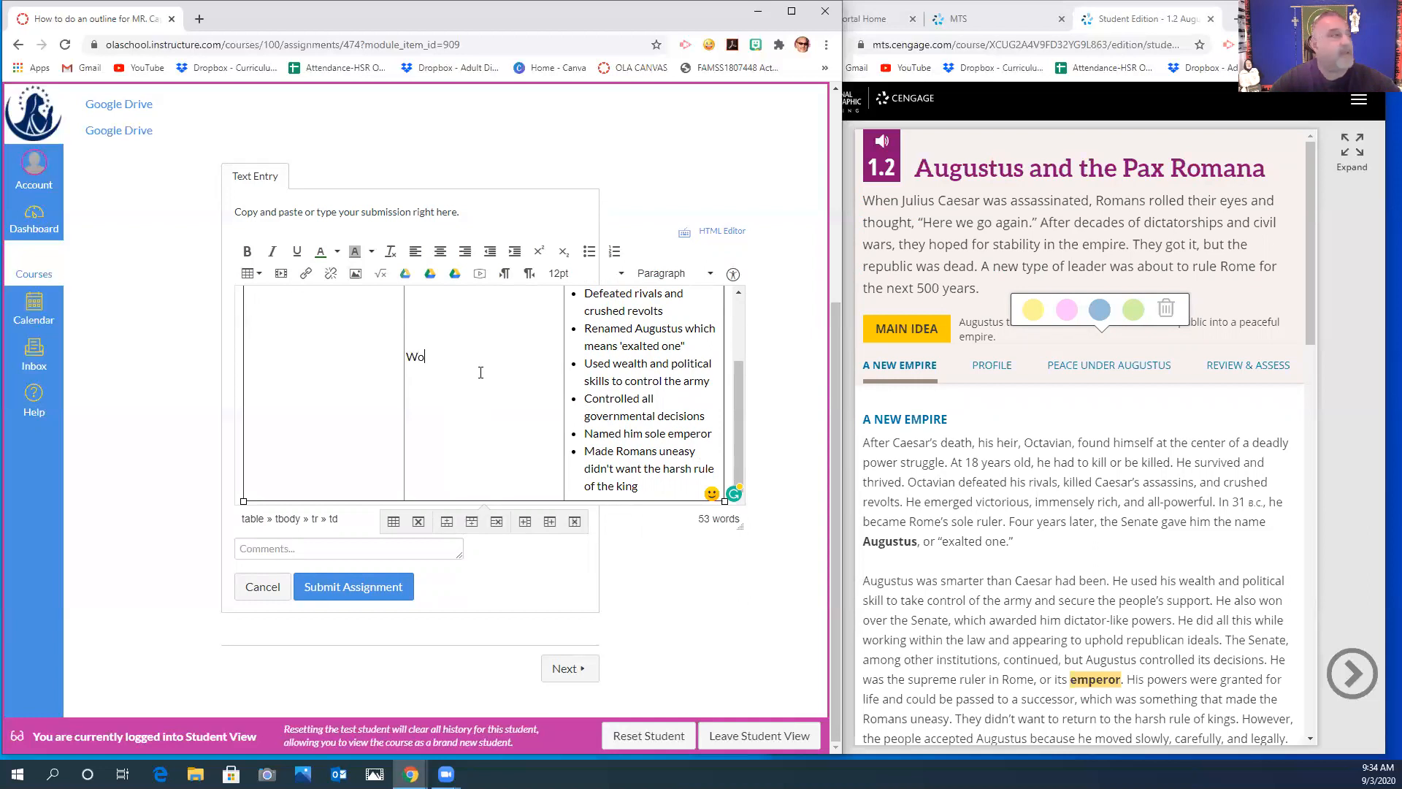
text(ho did)
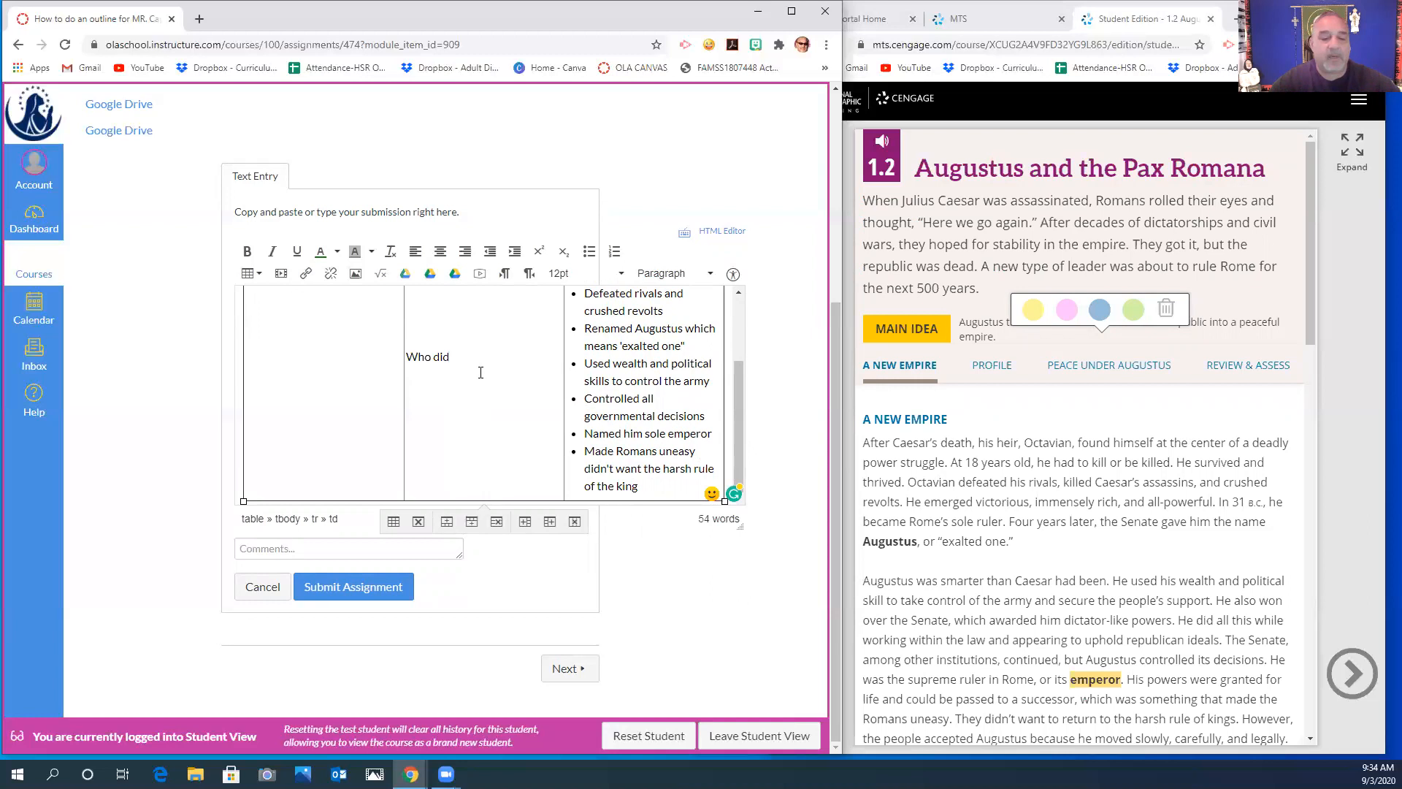
text( Aug)
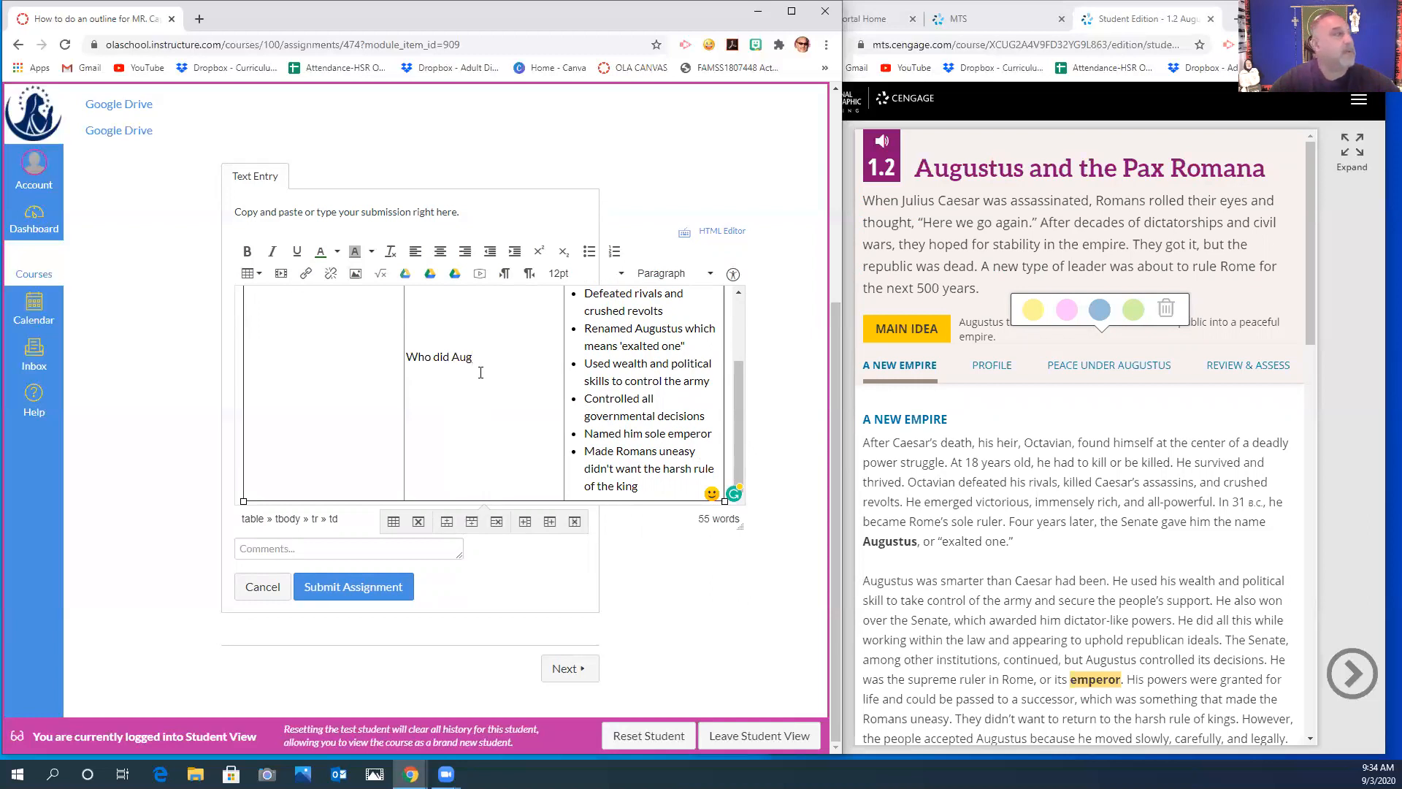
text(ustus def)
text(at in his )
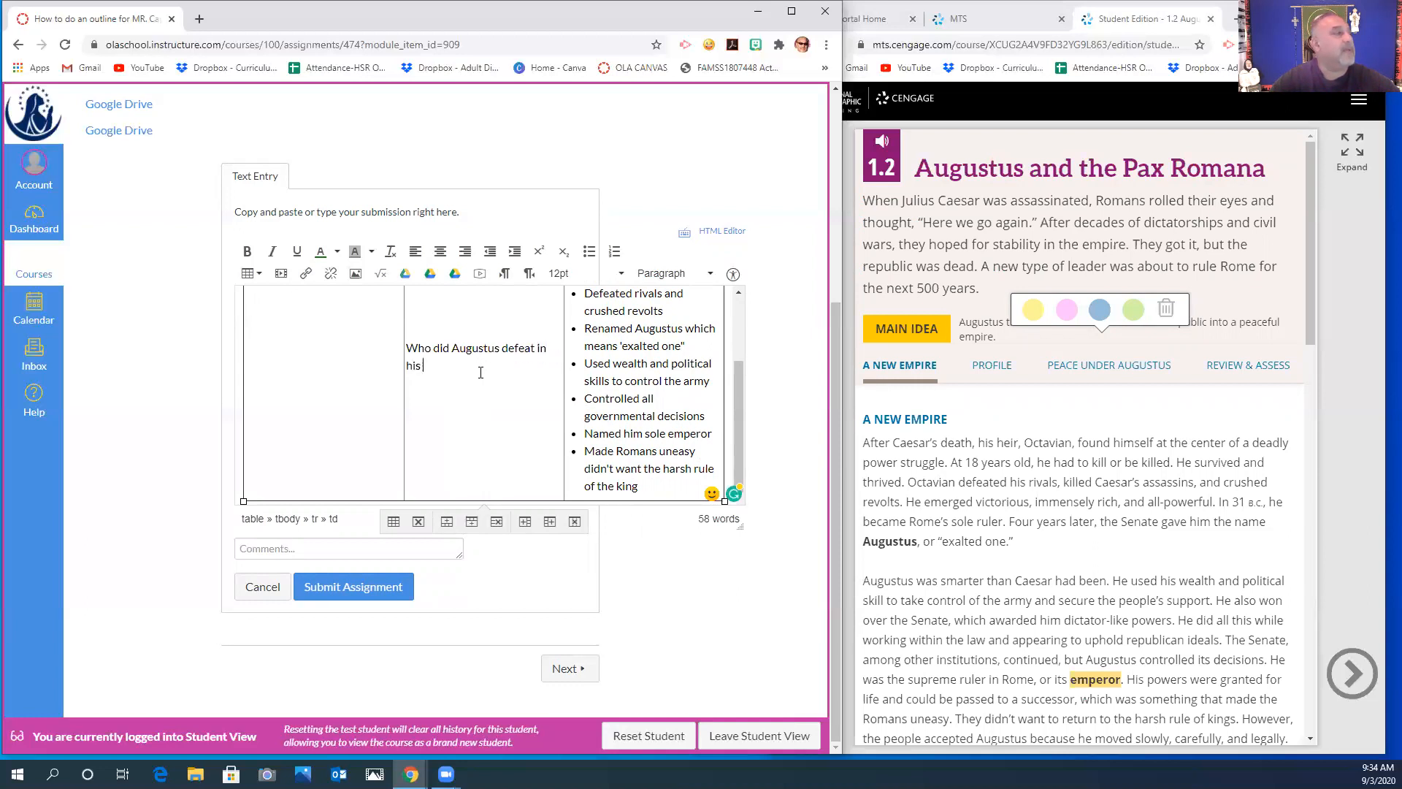
text(aims at protecting ROme)
key(BackSpace)
key(BackSpace)
text(ome)
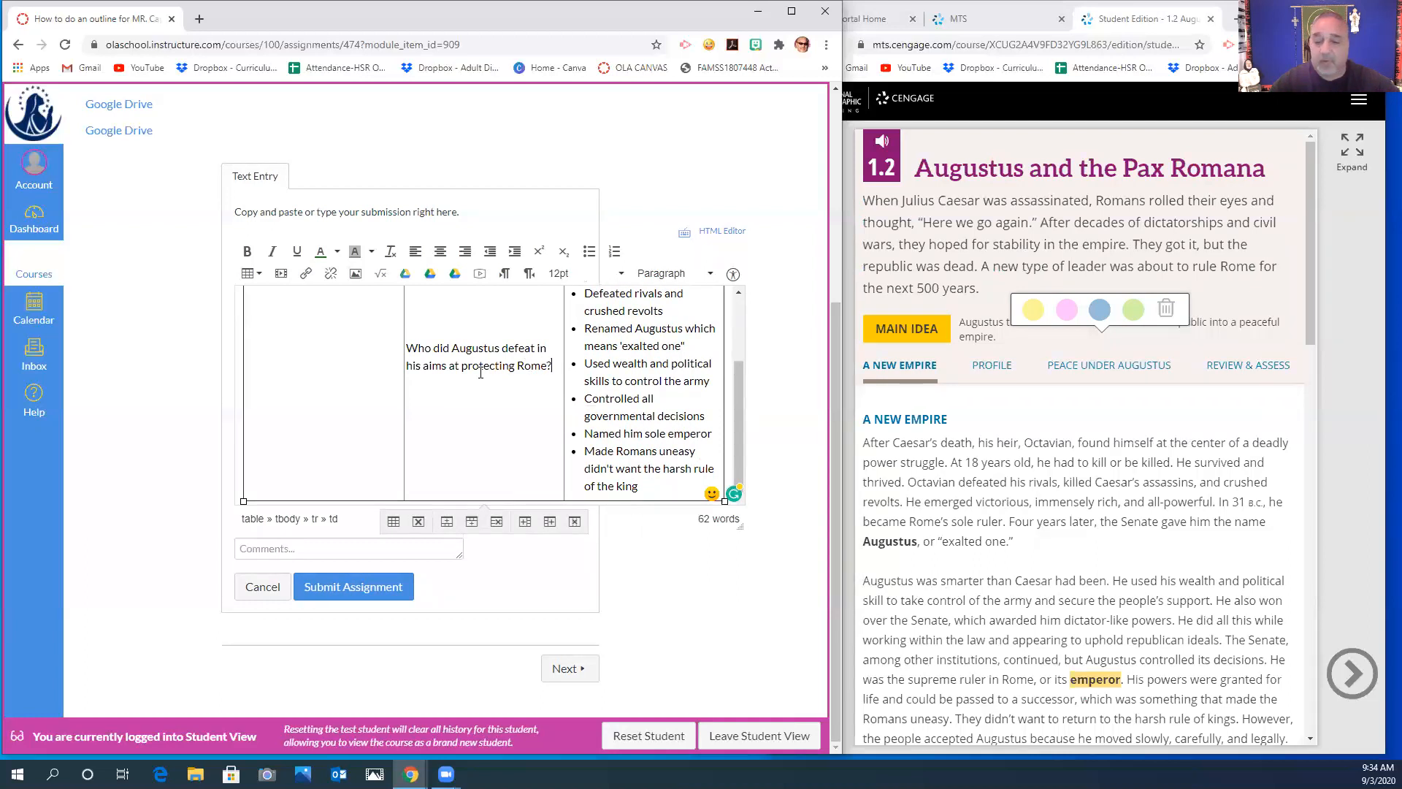
text(?)
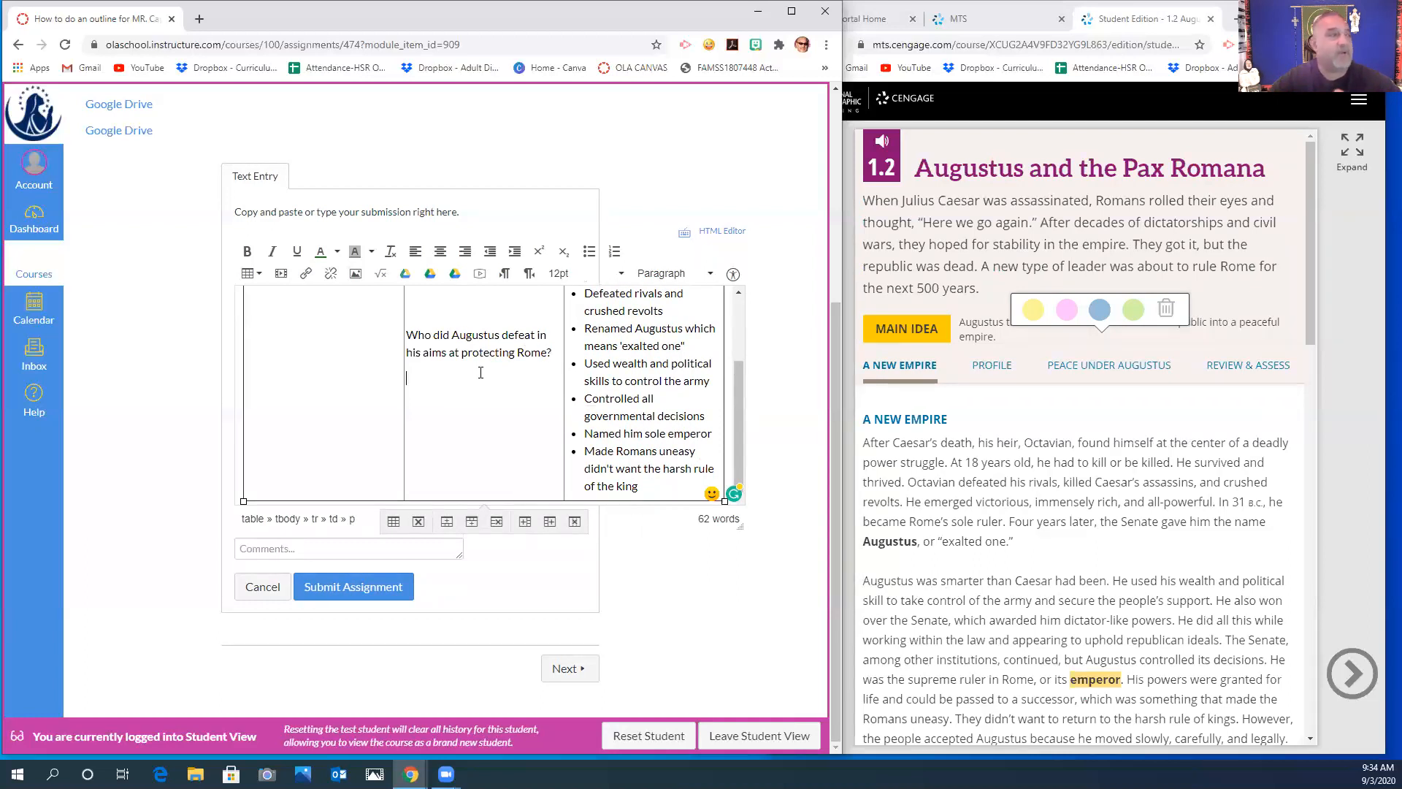
- Add a second Relevant? question as a new paragraph: "How did he use wealth and politics to control the army?"
text(How did he use wealth and pl=)
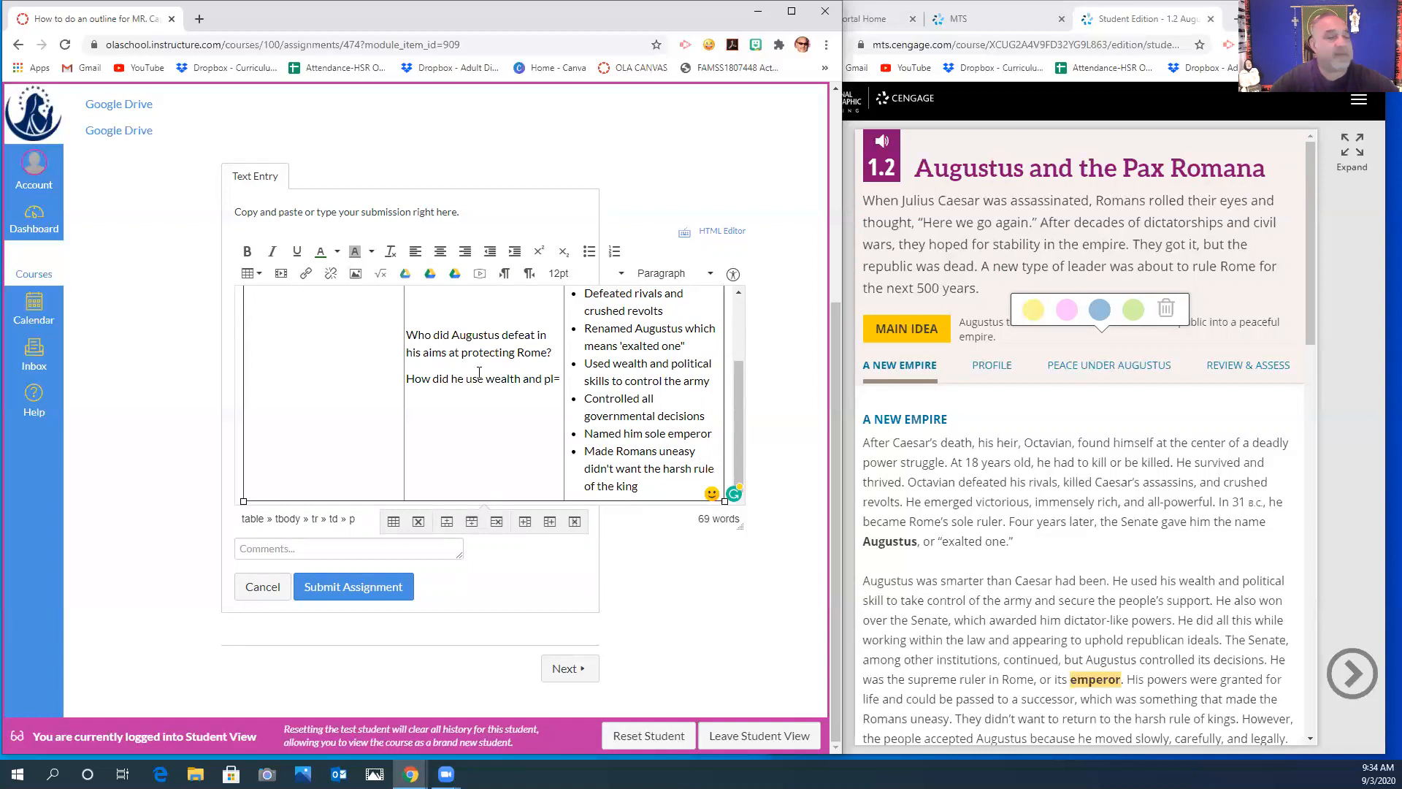
text(oliti)
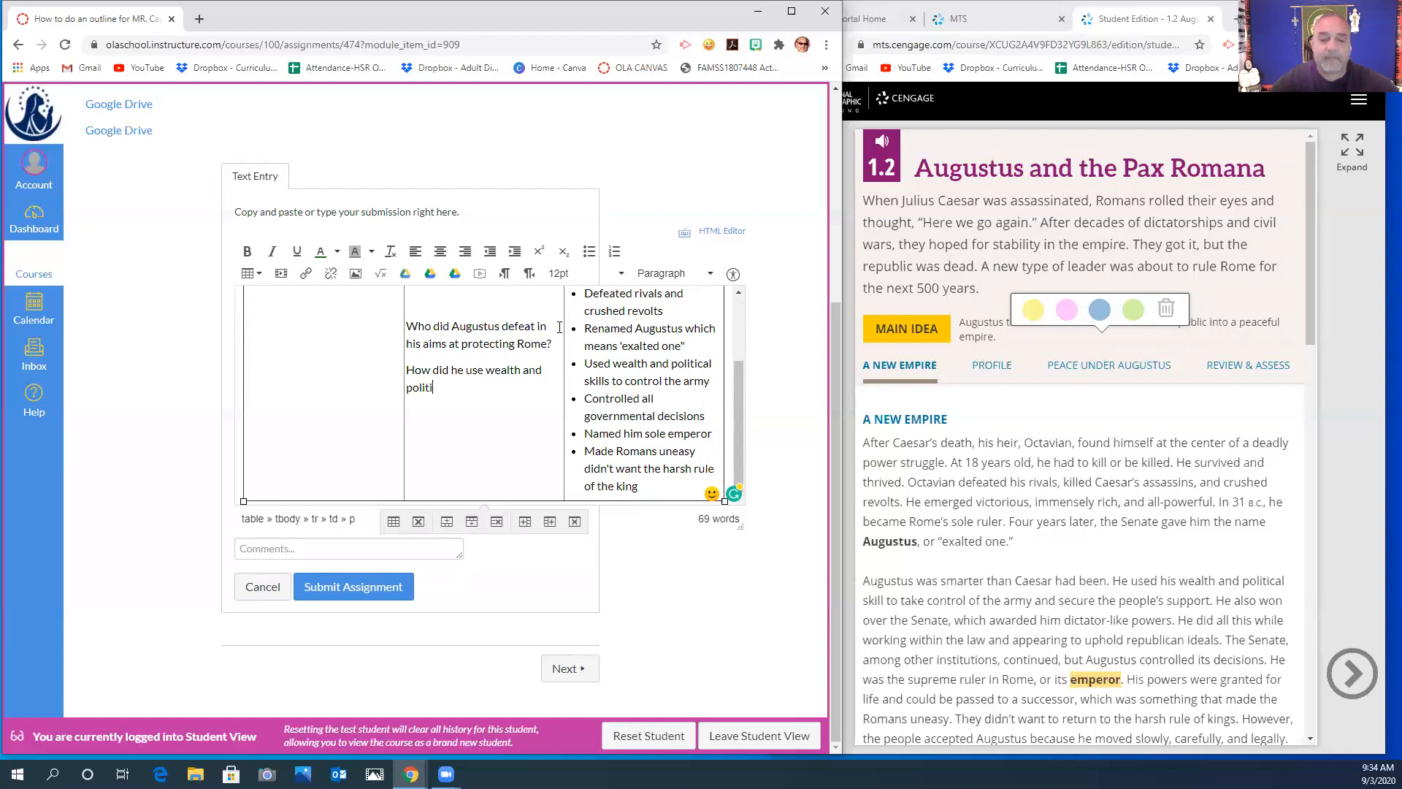
text(csto co)
key(BackSpace)
key(BackSpace)
key(BackSpace)
key(BackSpace)
text(contr)
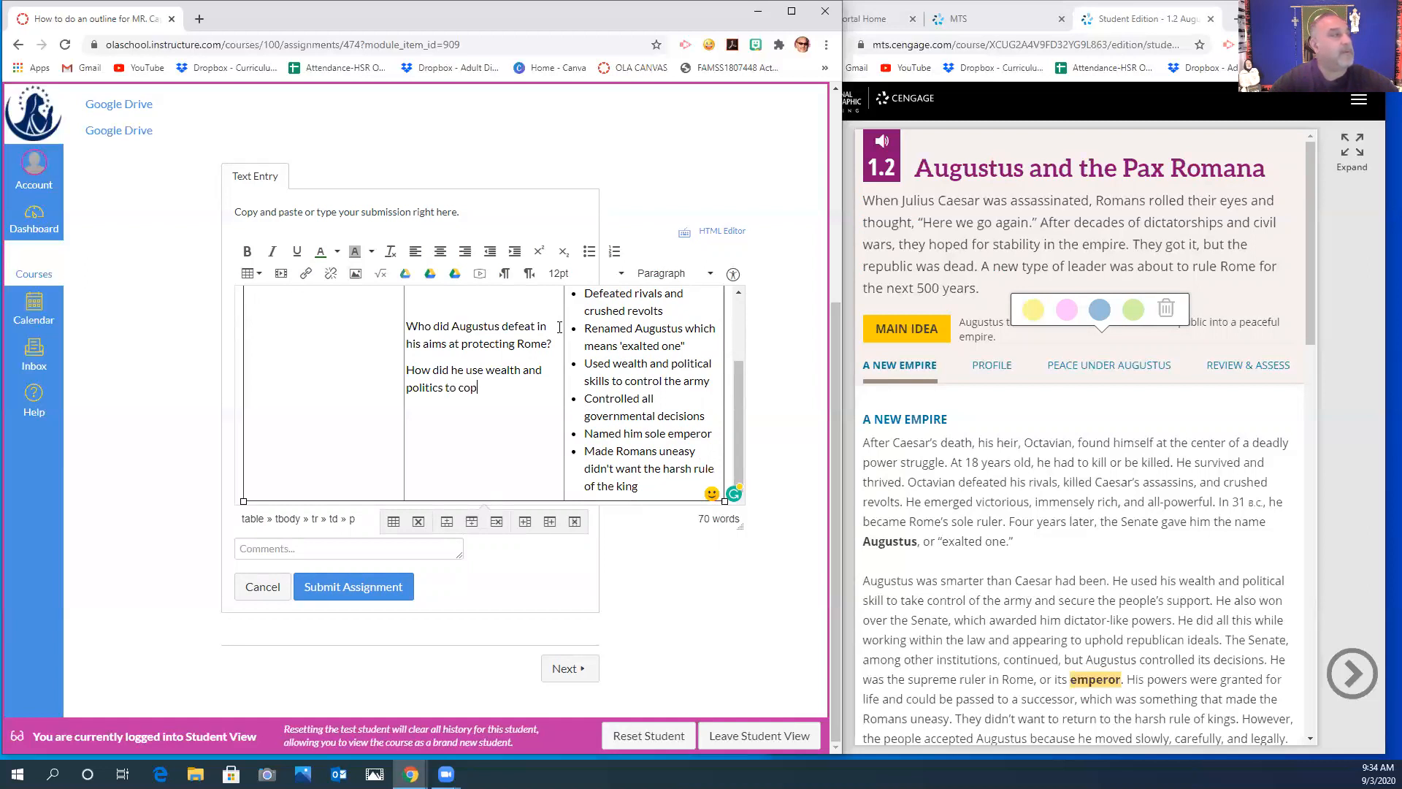
key(BackSpace)
key(BackSpace)
key(BackSpace)
key(BackSpace)
text(ontrol the army?)
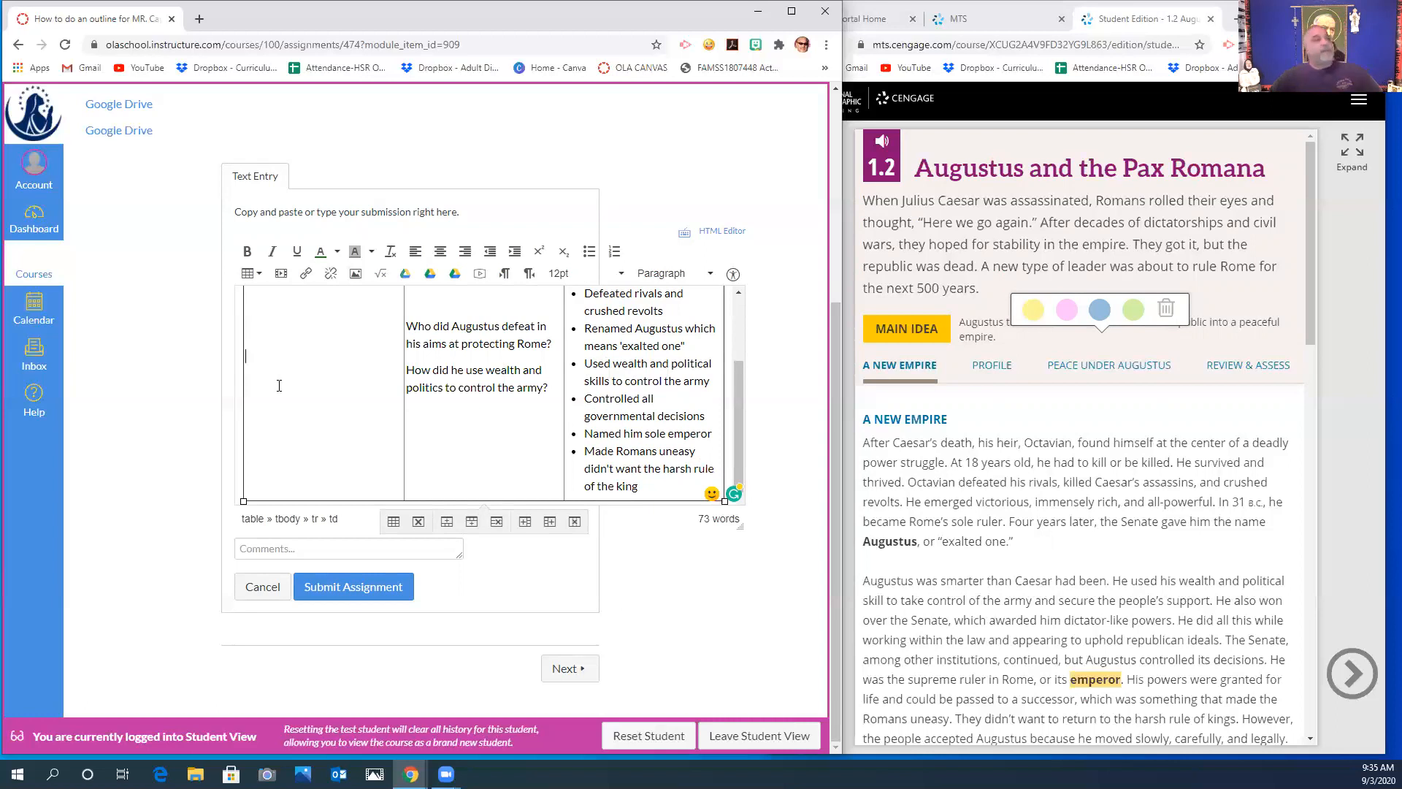
- Write the question "Why did he have to change his name?" in the Help? column of the same row
text(Why did h)
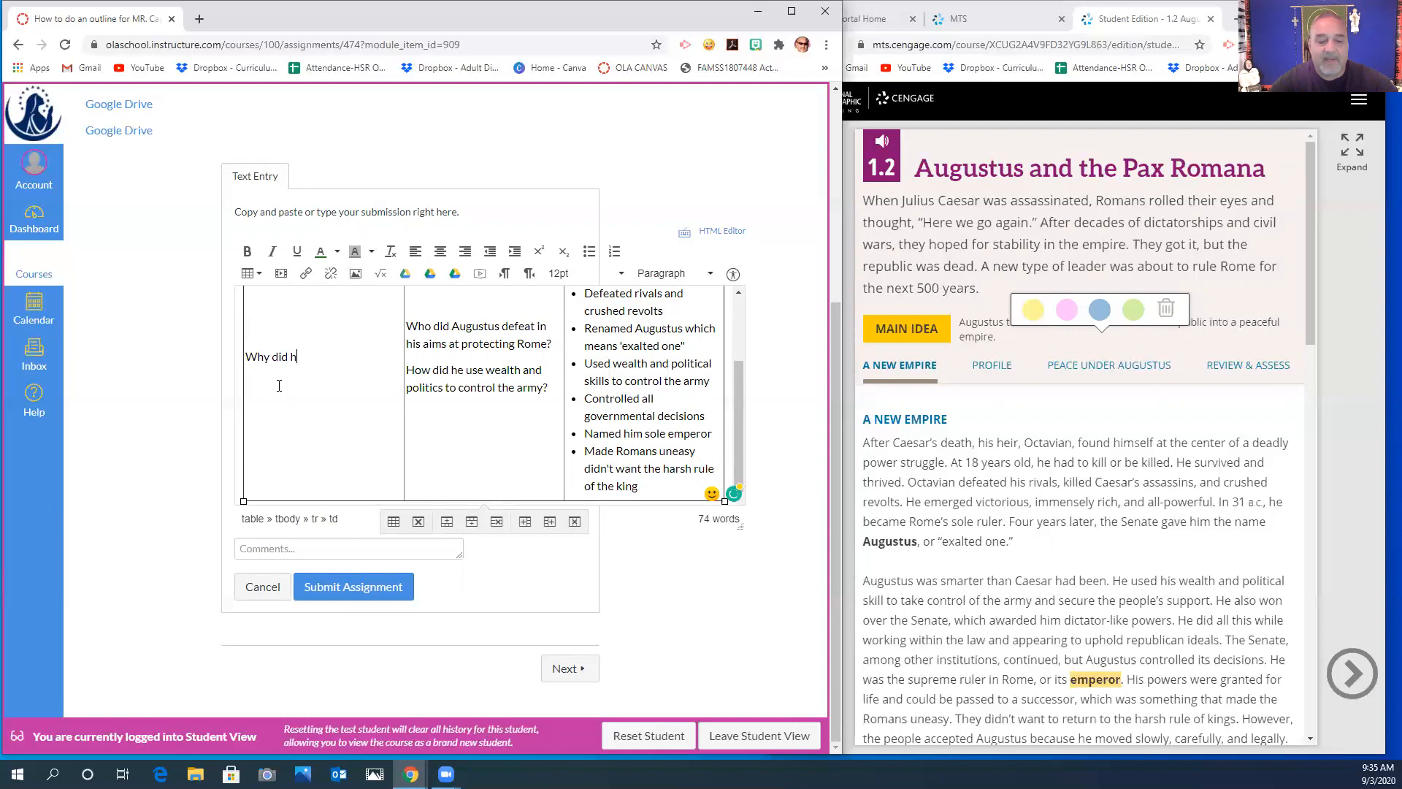
text(e have to change his name)
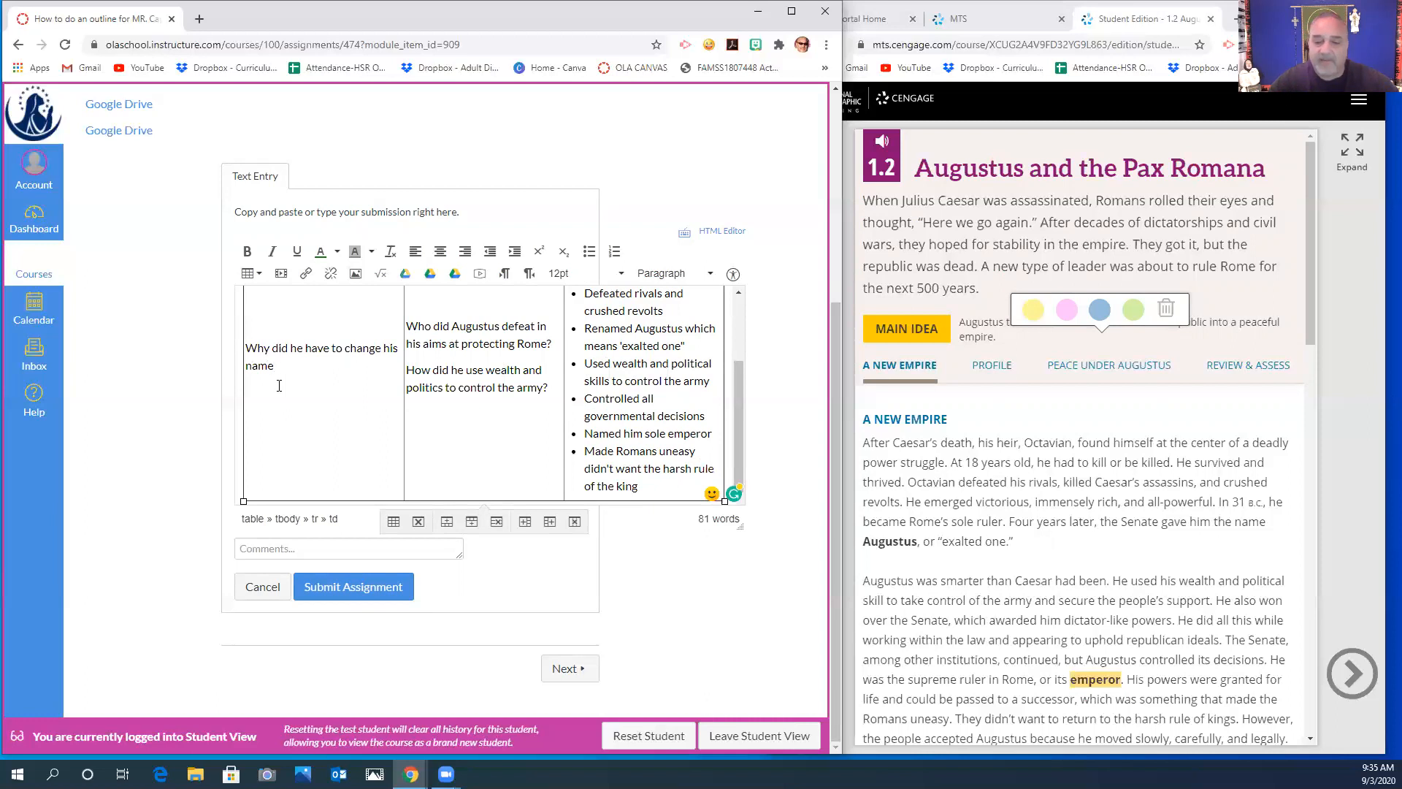
text(?)
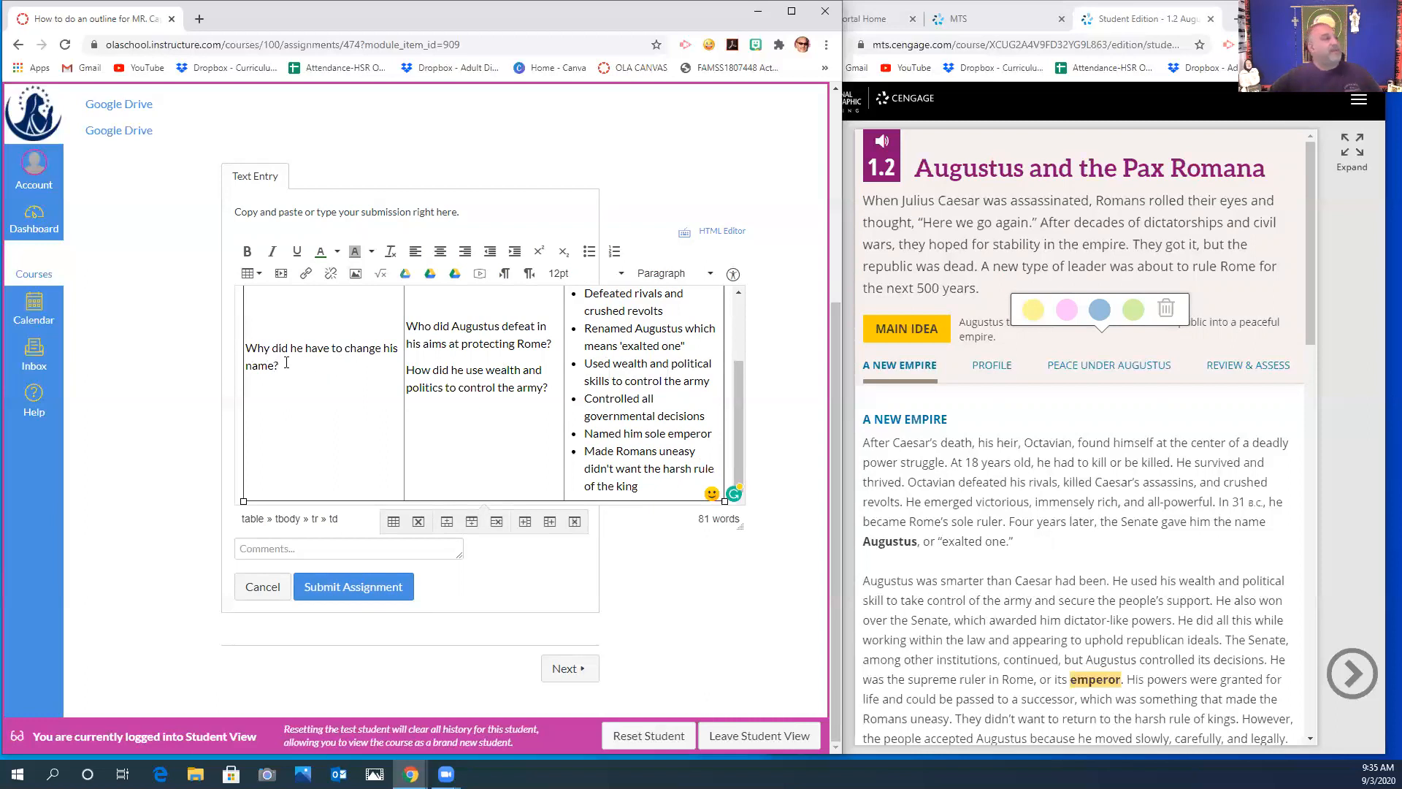
- Bring up the textbook's PEACE UNDER AUGUSTUS section, then insert a table row below the current one and place the cursor in its Notes cell
scroll(1057, 433, down, 10)
scroll(1056, 436, down, 3)
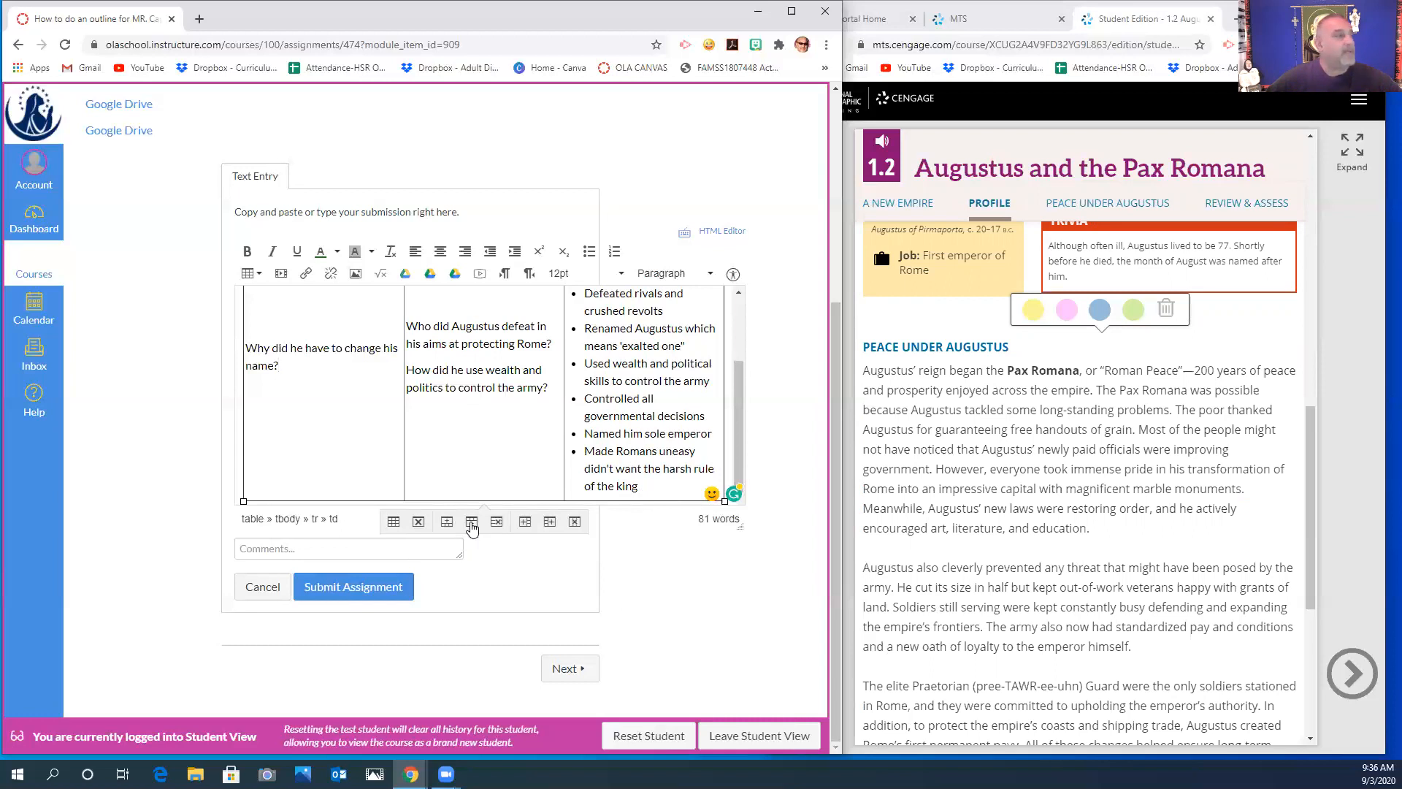
click(472, 523)
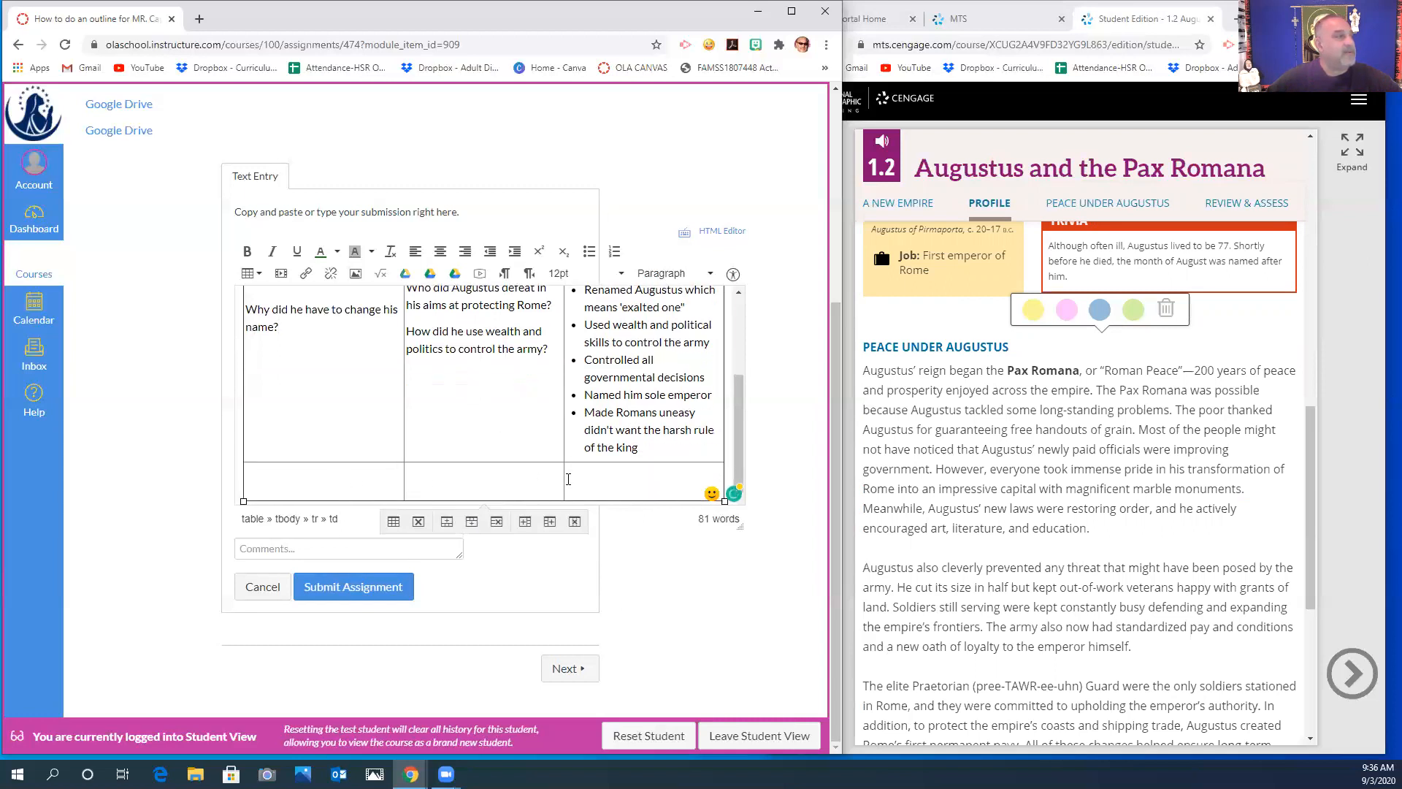
click(609, 476)
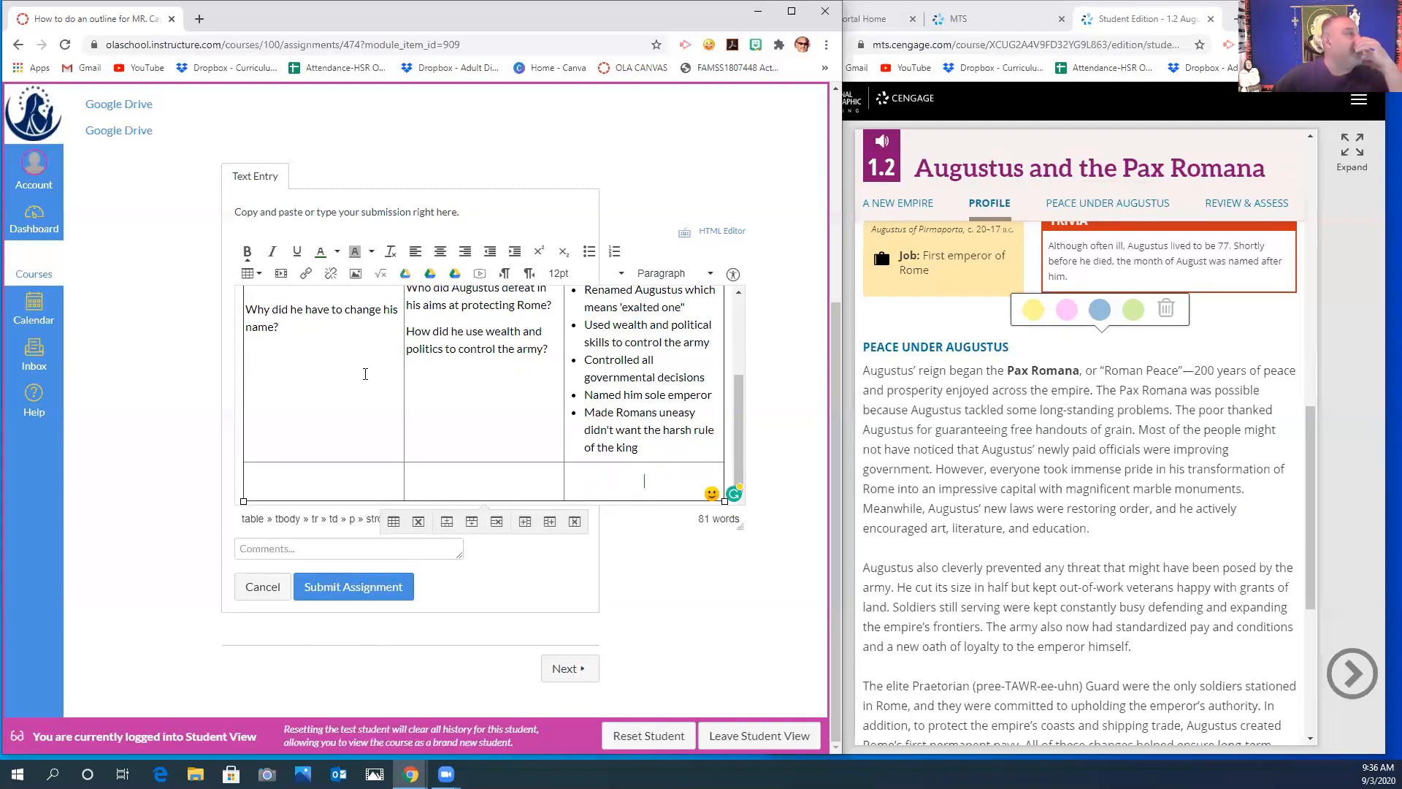
click(370, 252)
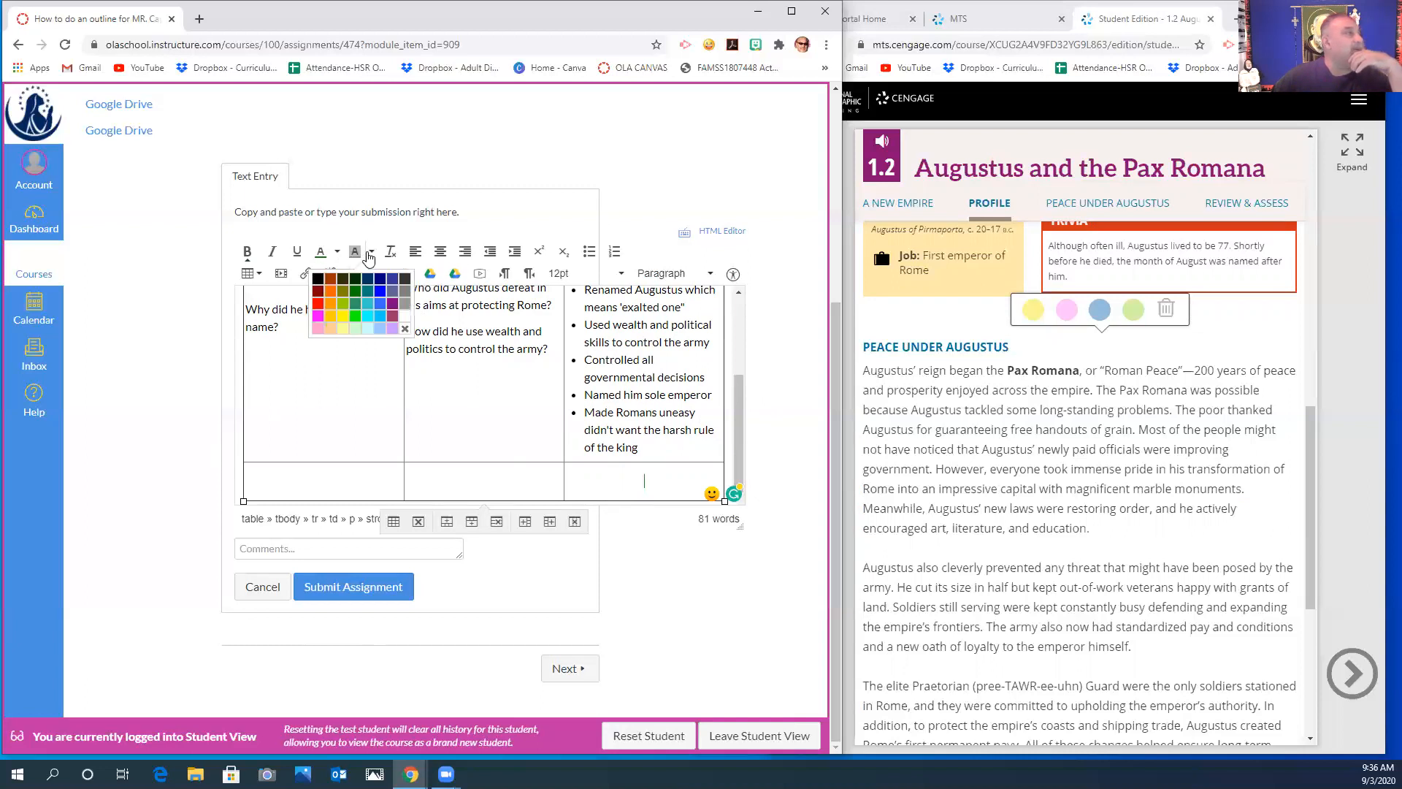
click(357, 292)
text(PEA)
key(BackSpace)
key(BackSpace)
key(BackSpace)
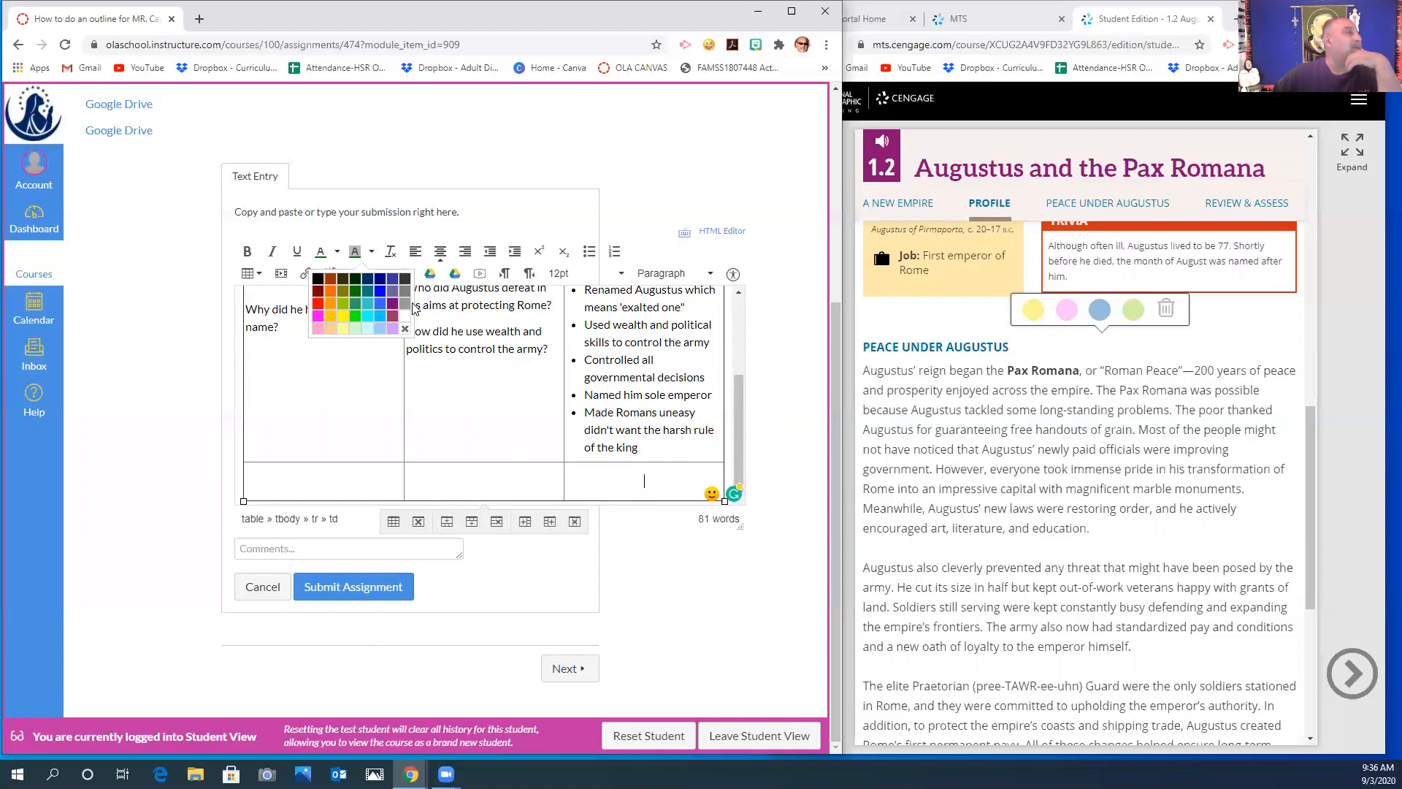
click(404, 329)
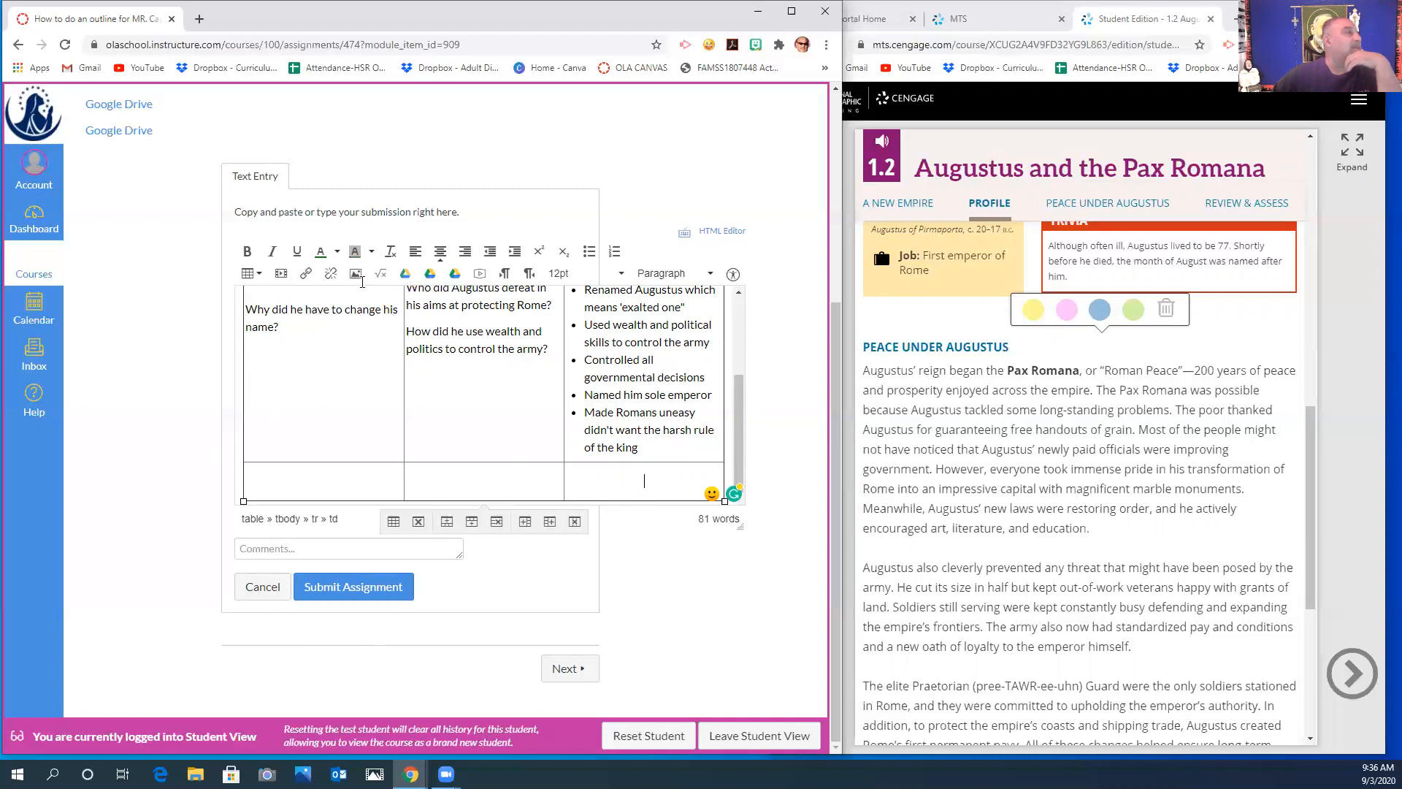
- Write the heading "Peace Under Augustus" in bold dark green text in the new row's Notes cell
click(336, 254)
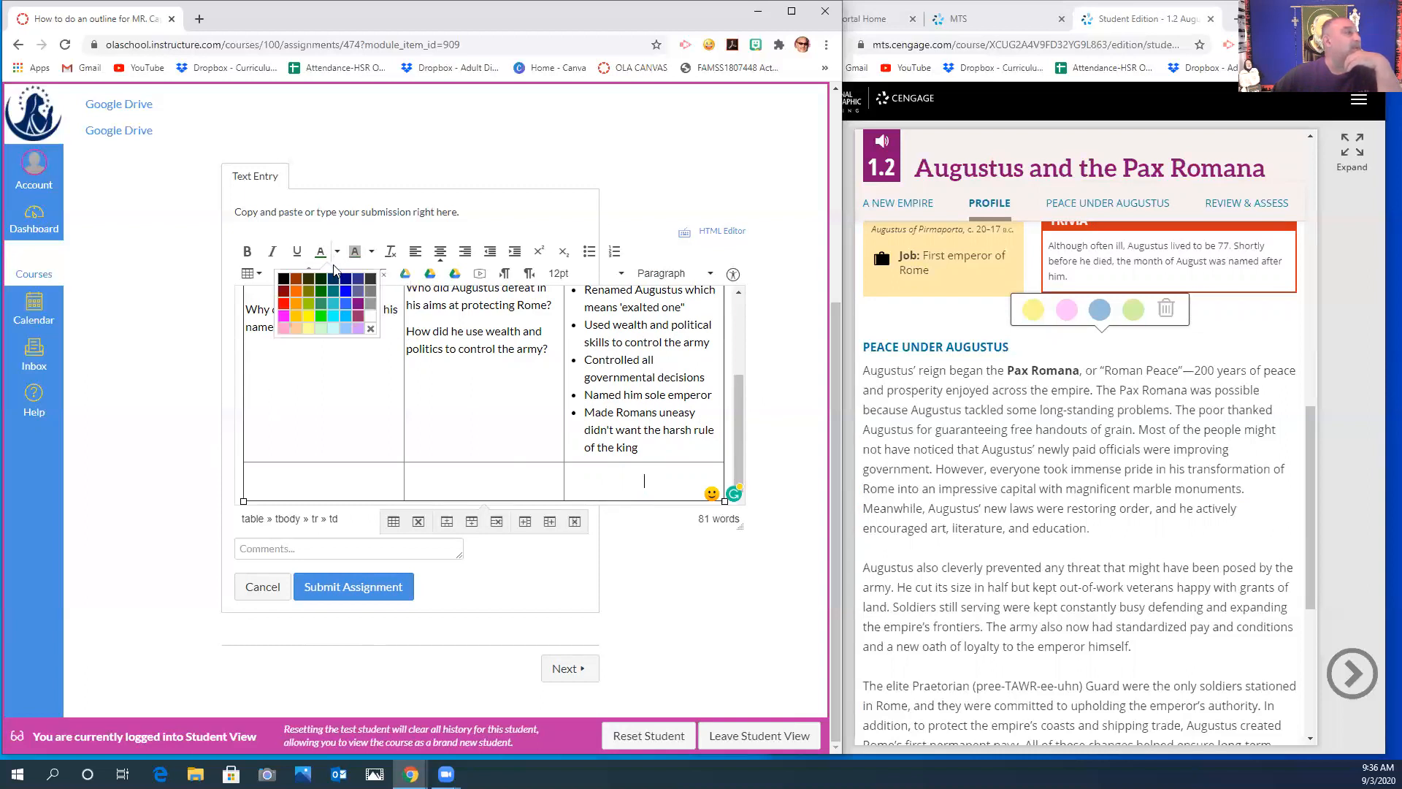
click(323, 305)
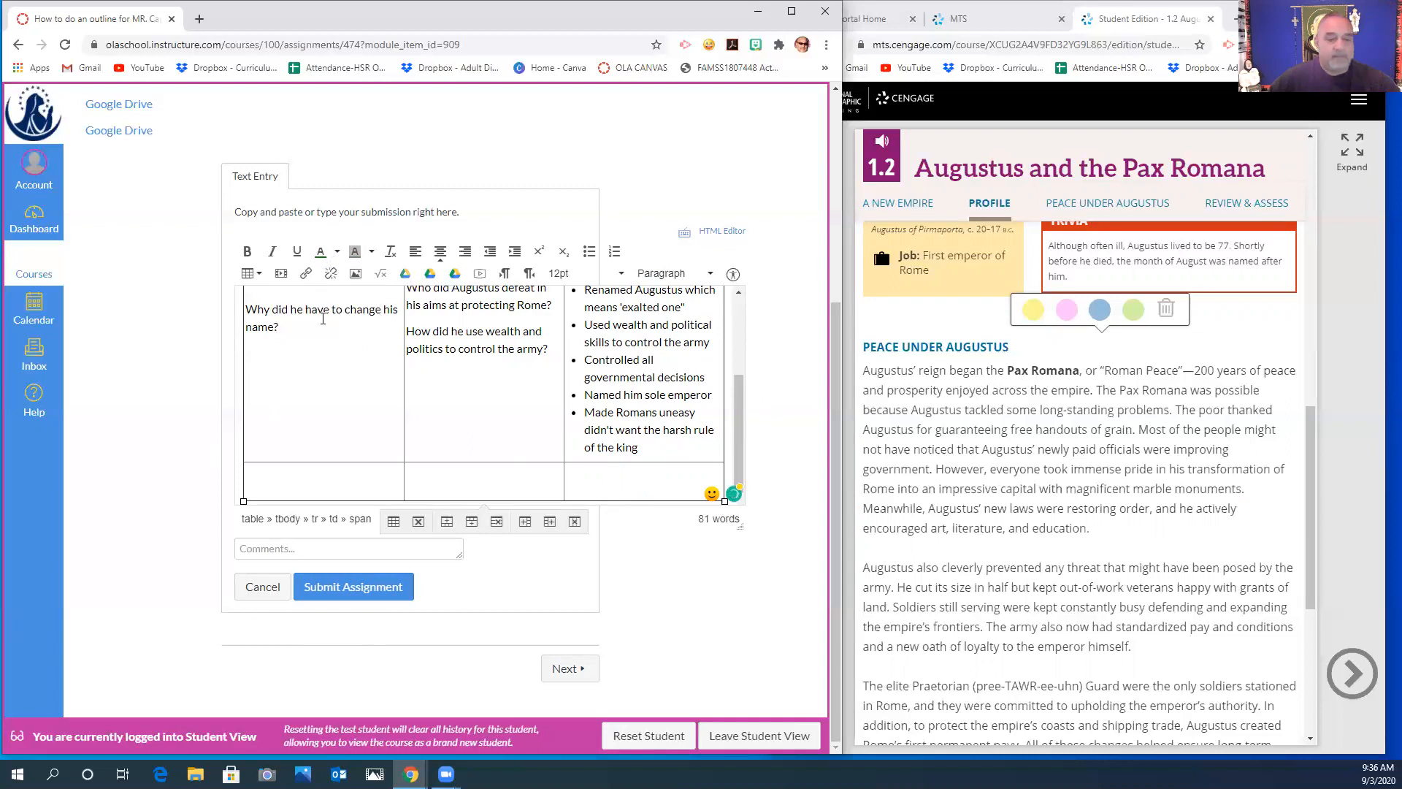
text(p)
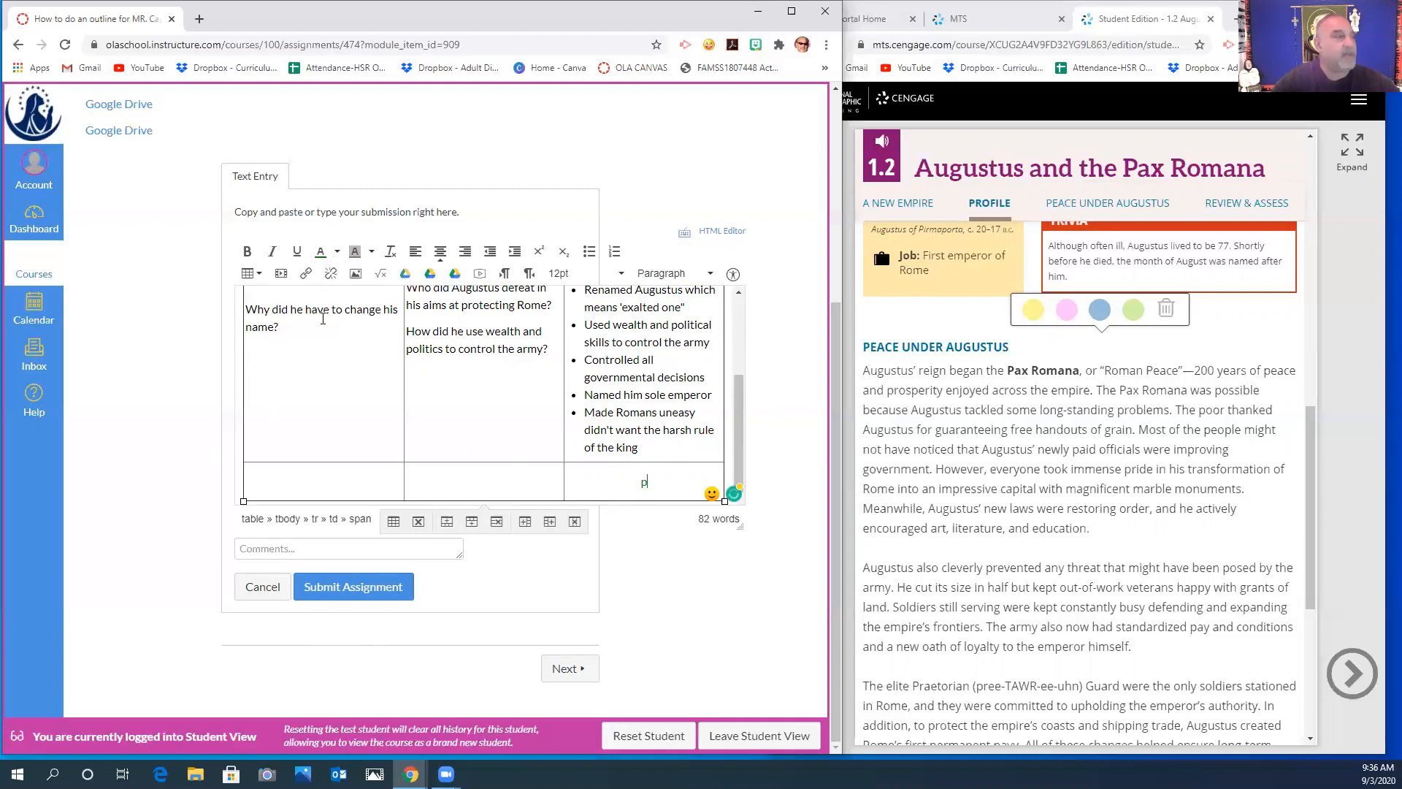
key(BackSpace)
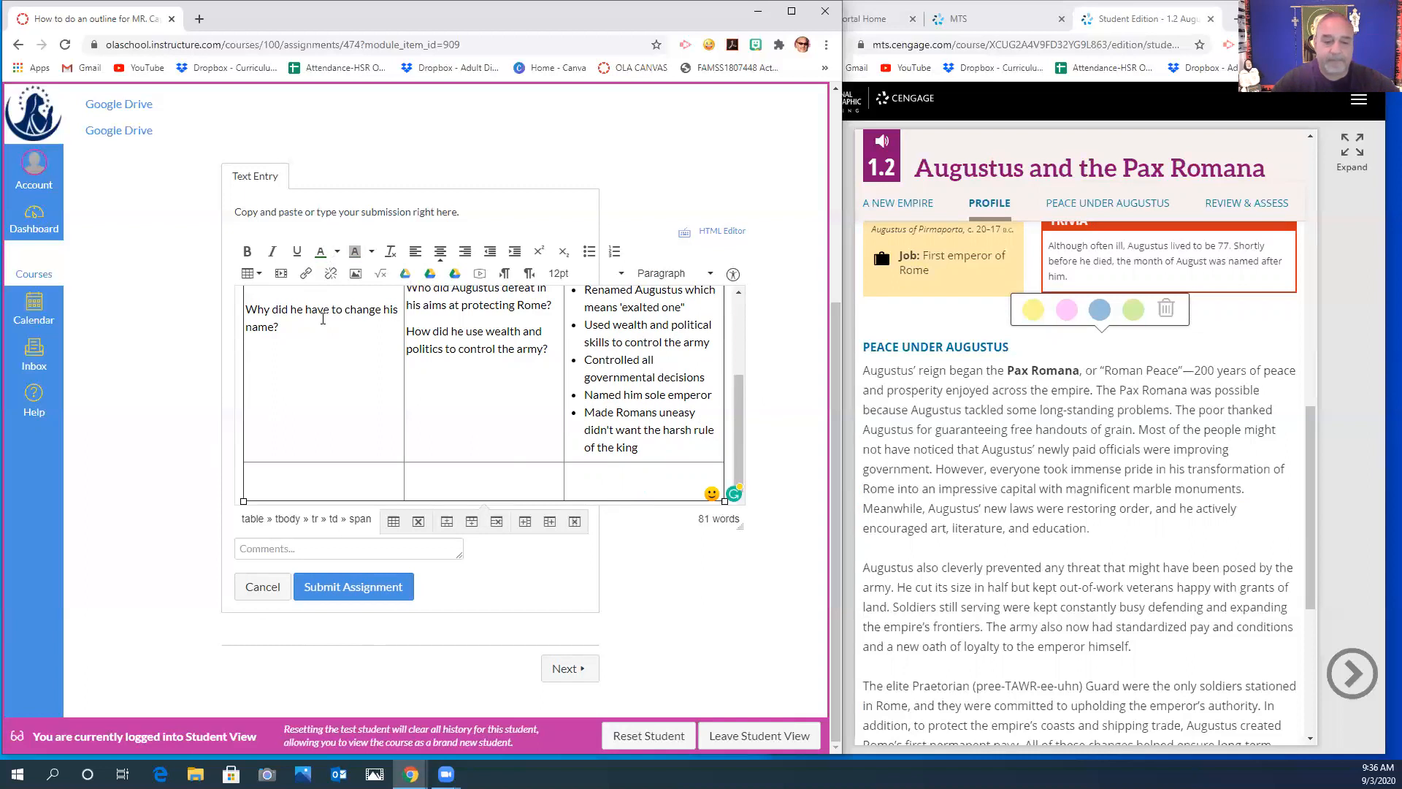
text(Peace)
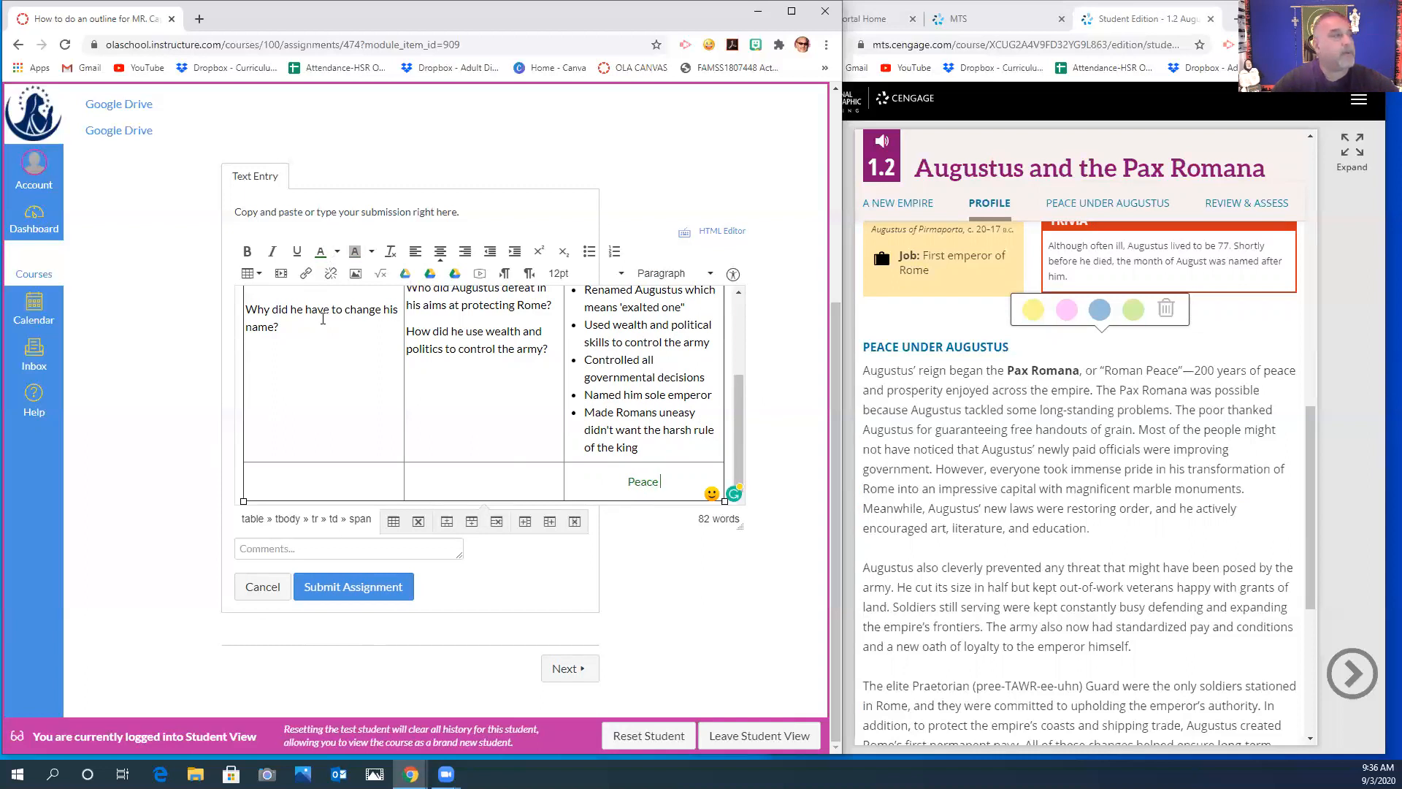
text( Under Augustus)
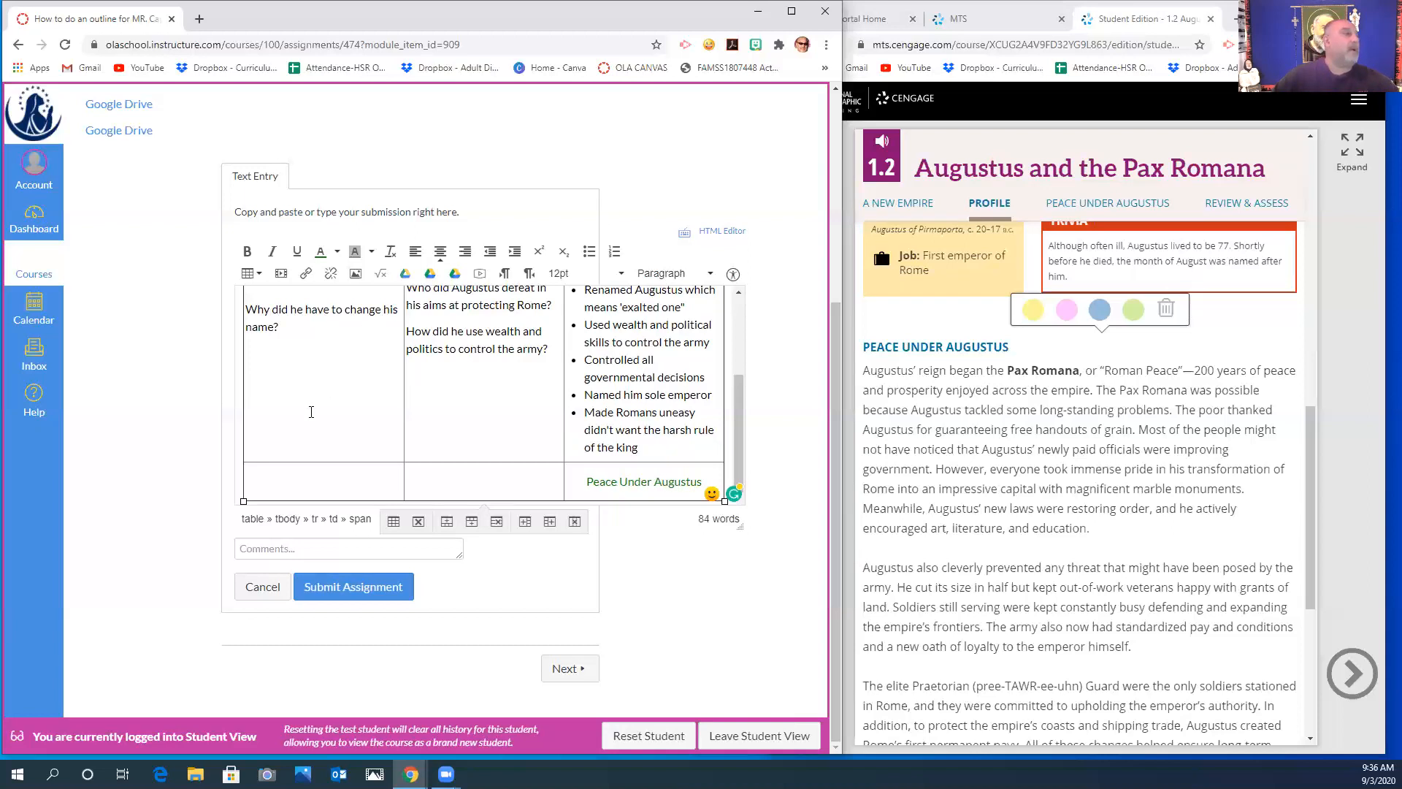
drag(584, 485, 703, 483)
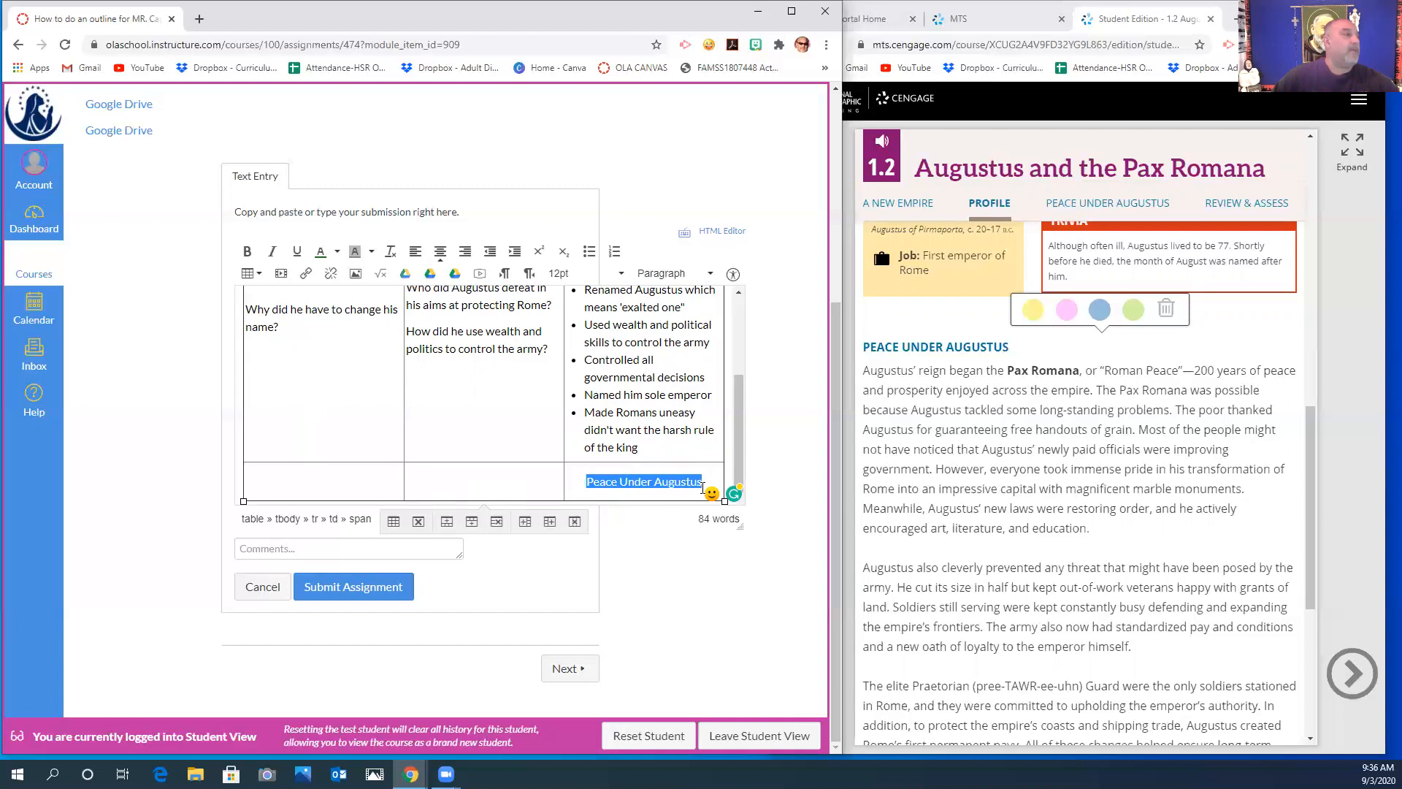
click(247, 252)
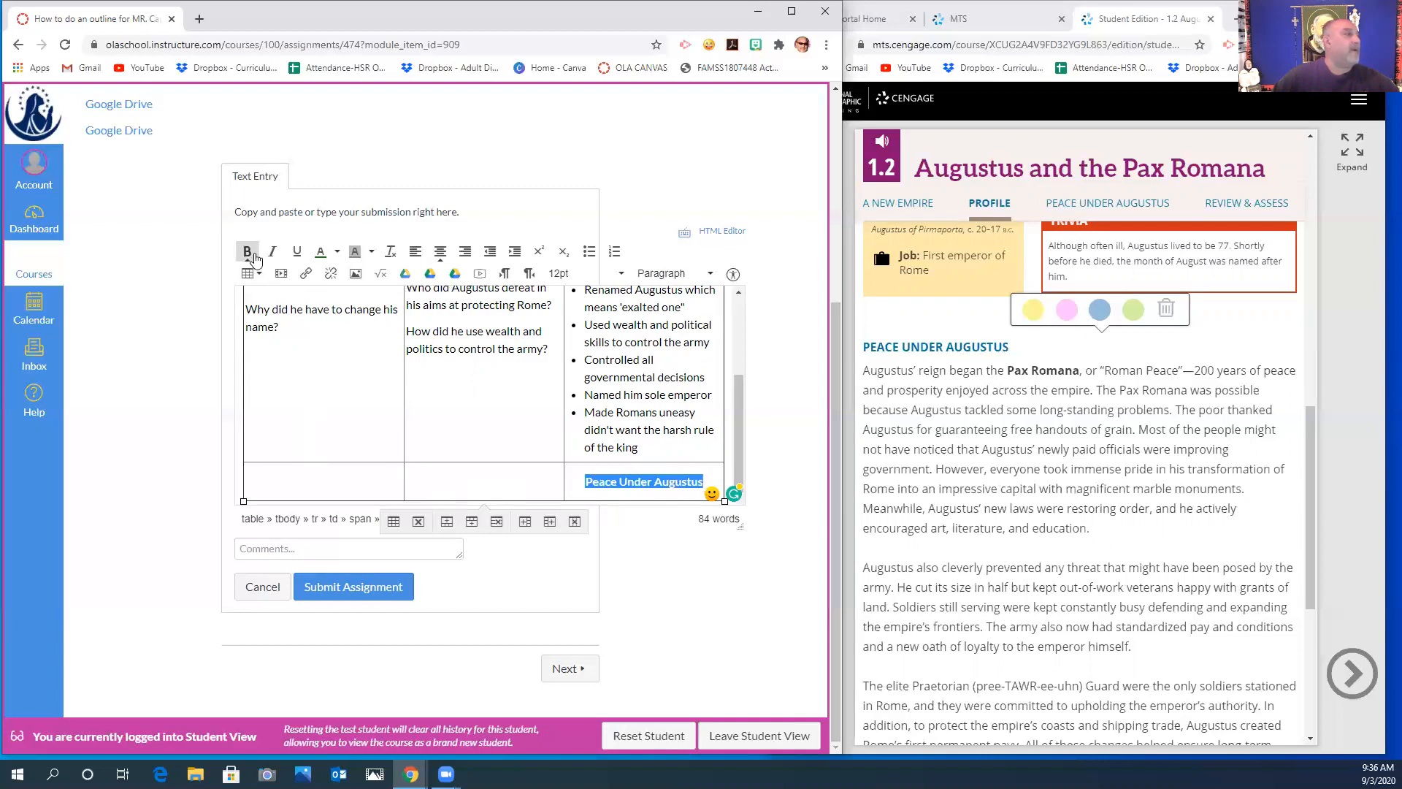
click(708, 479)
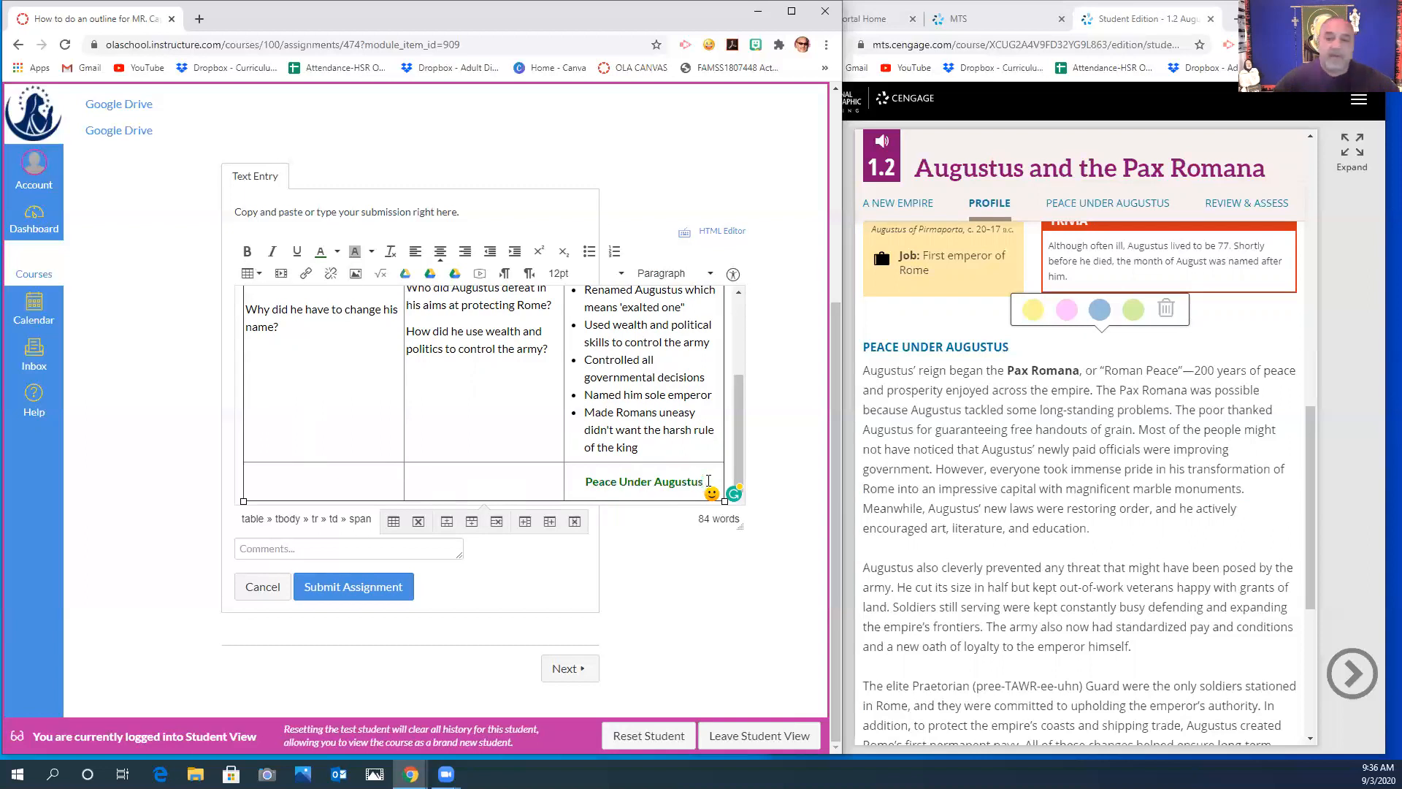
- Start a bulleted list below the Peace Under Augustus heading with the note "Augustus began Px Romana"
key(Return)
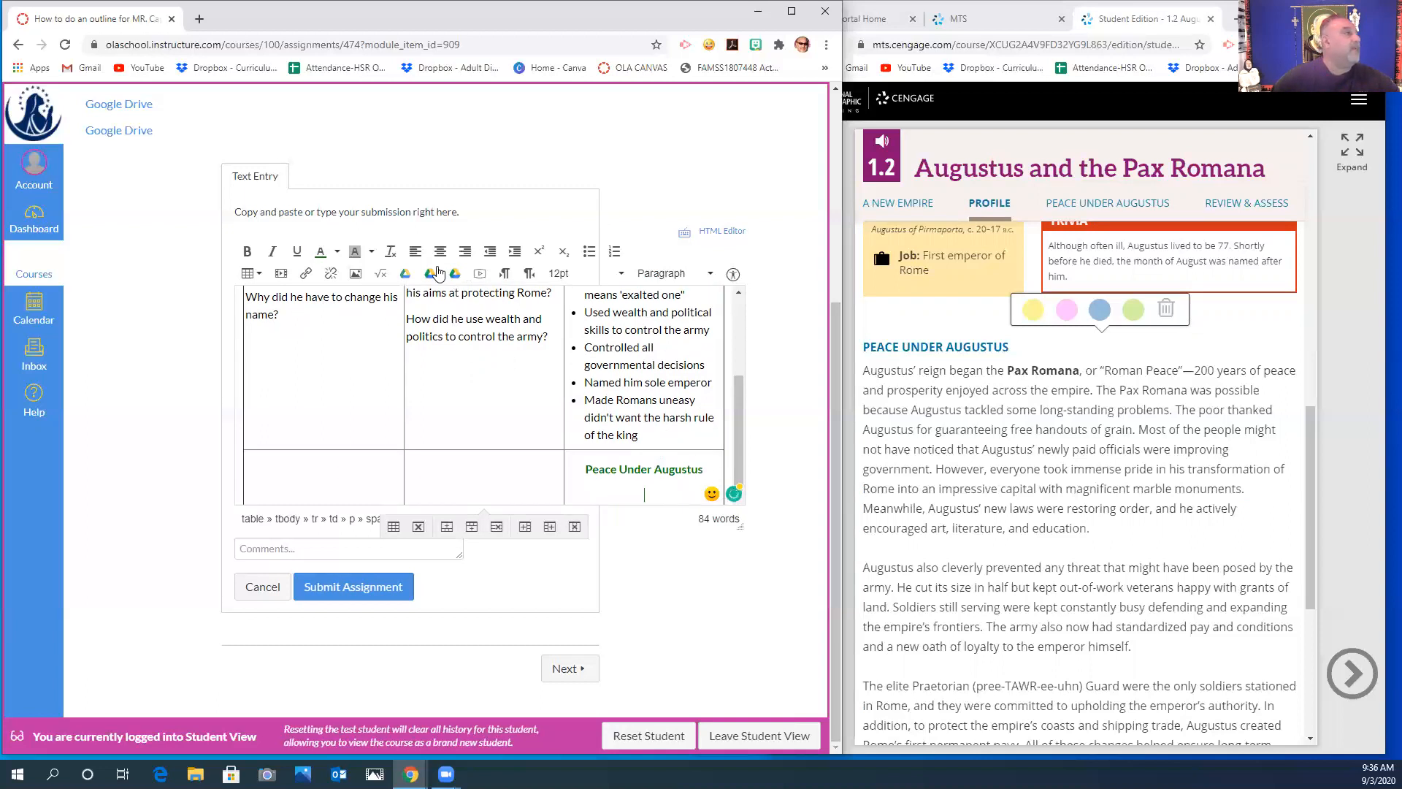
click(589, 251)
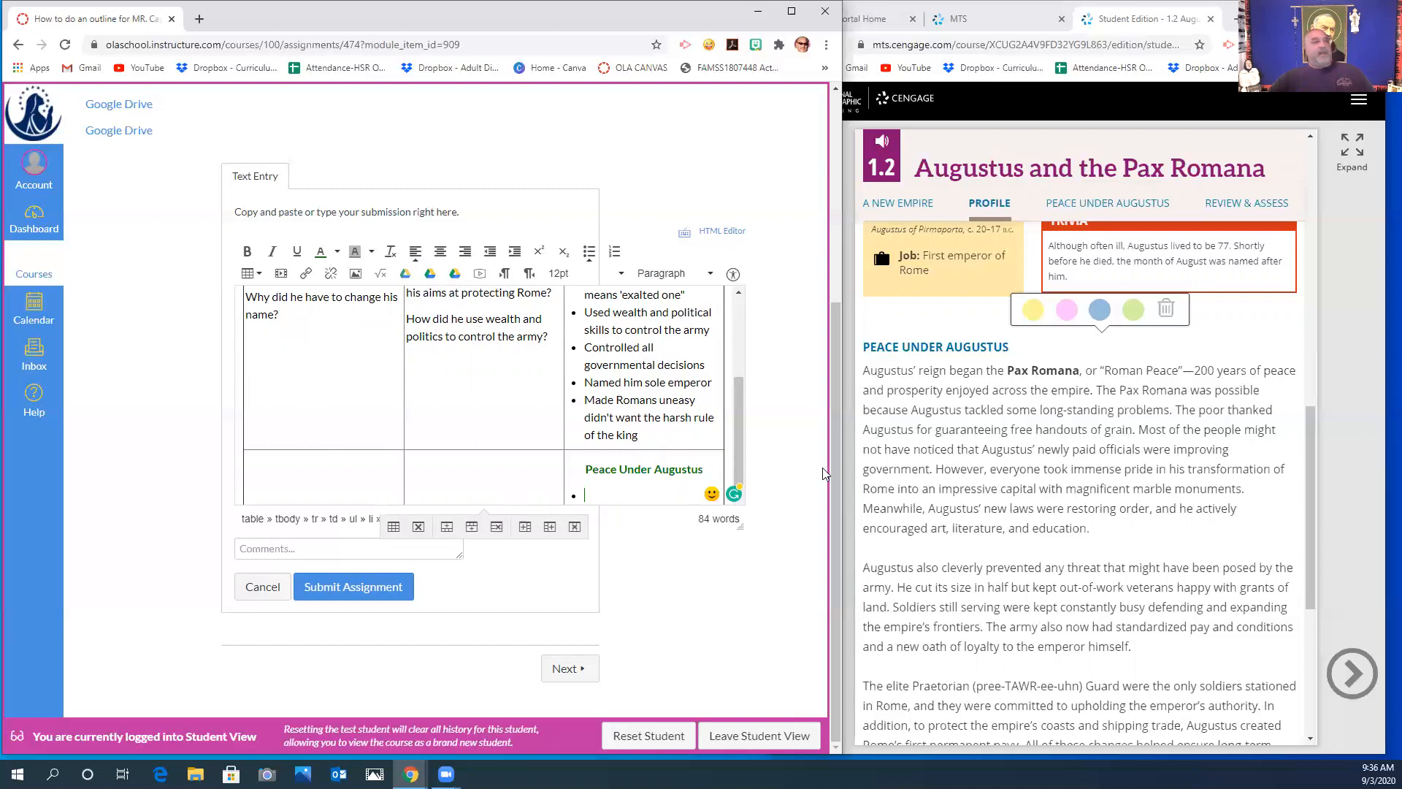
scroll(1015, 471, down, 2)
scroll(1015, 470, down, 5)
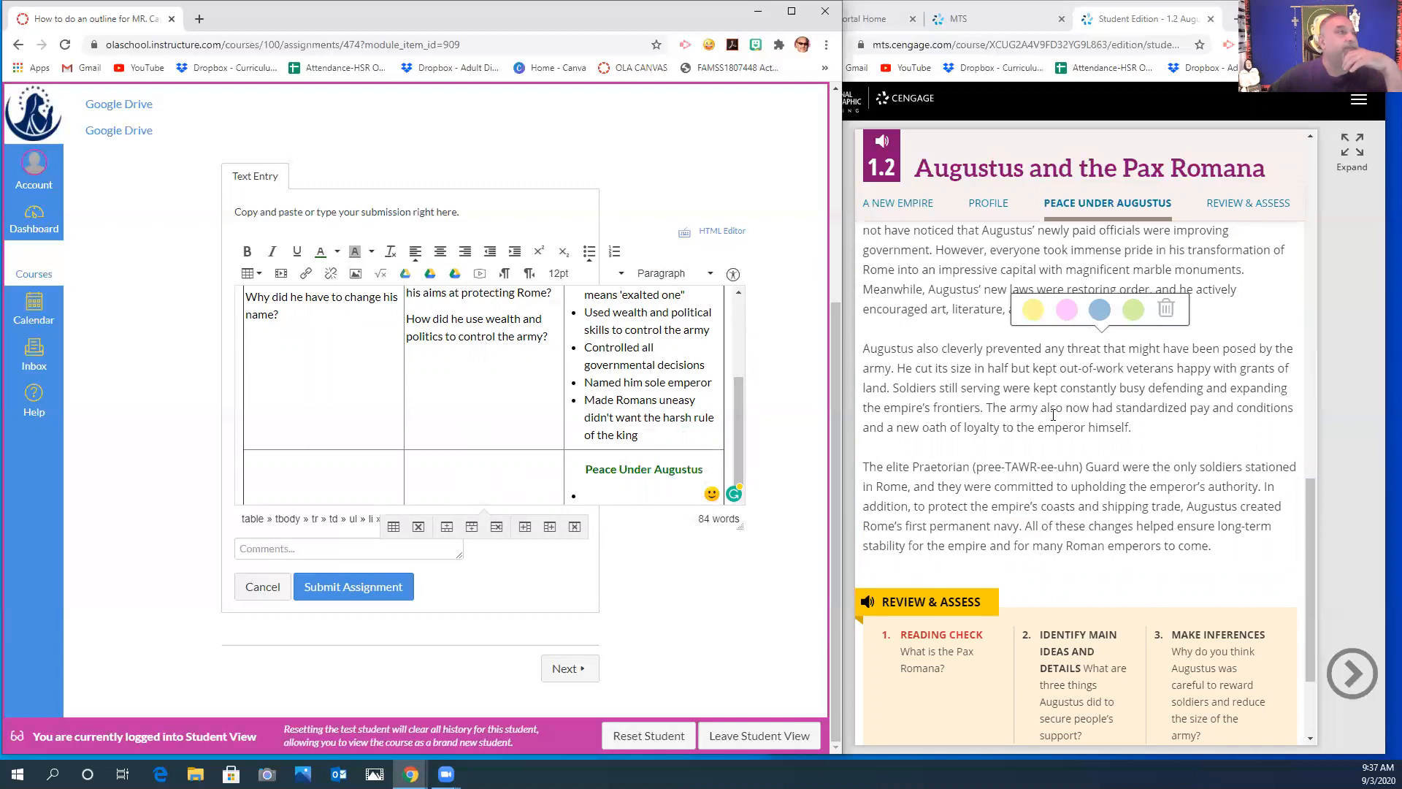
scroll(1052, 415, up, 5)
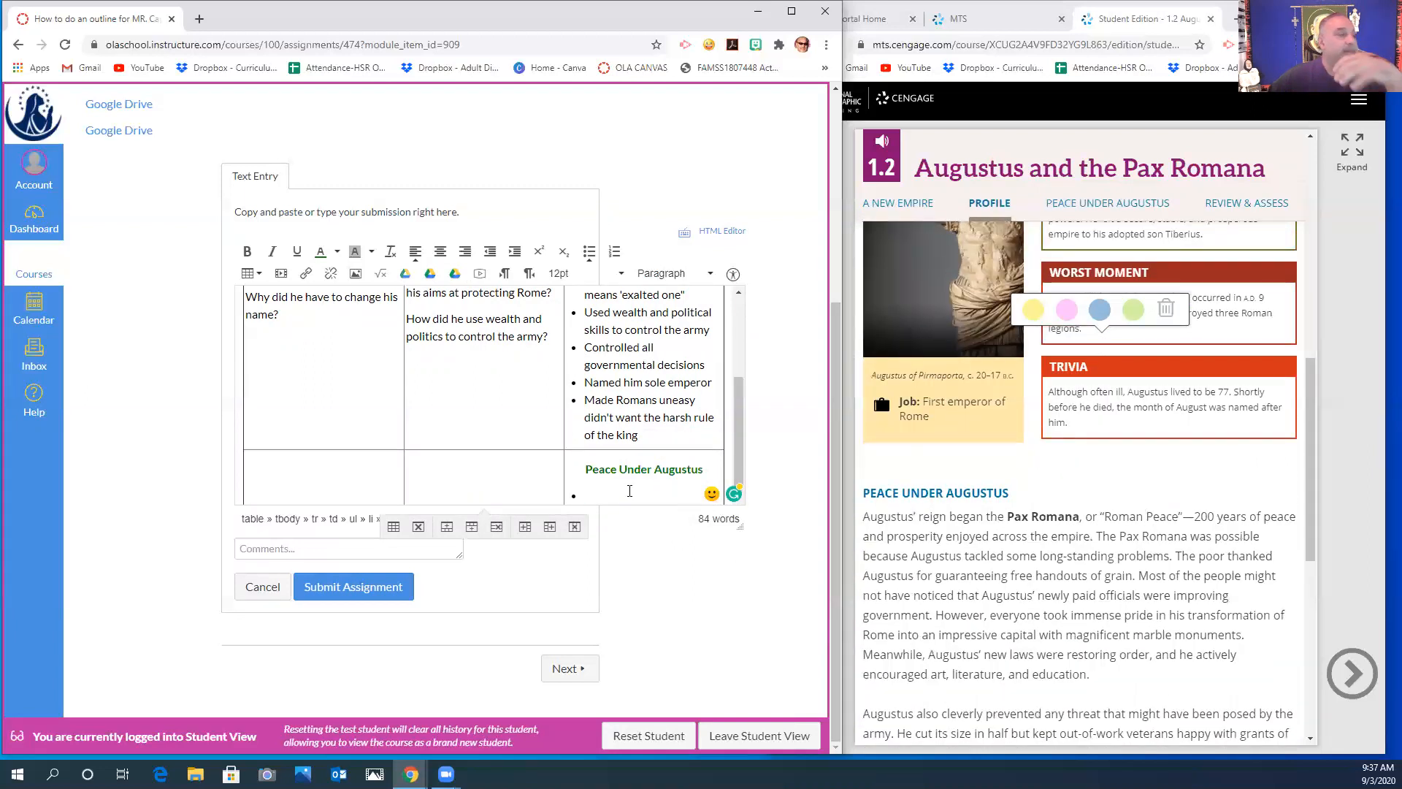
text(Augustus be)
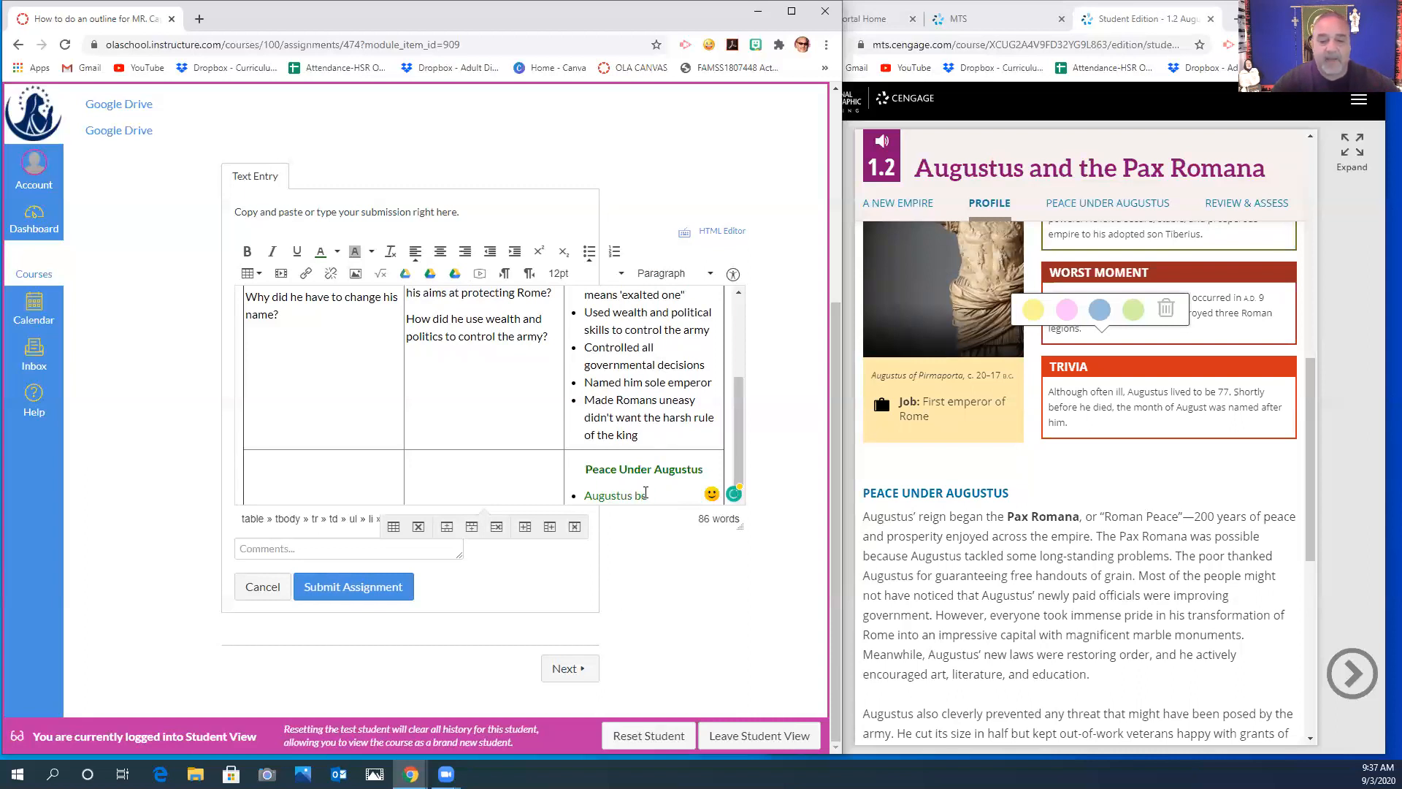
text(gan P)
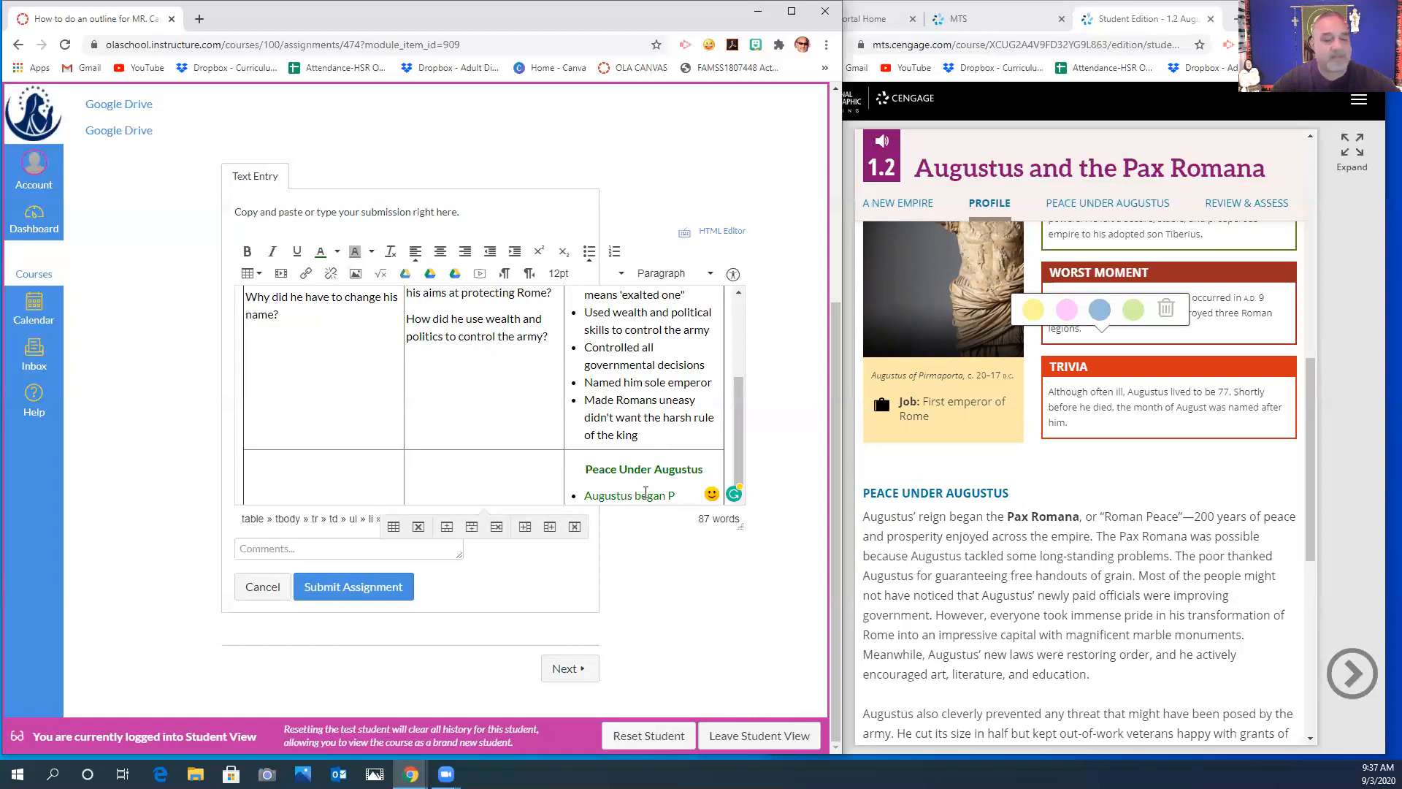
text(x Romana)
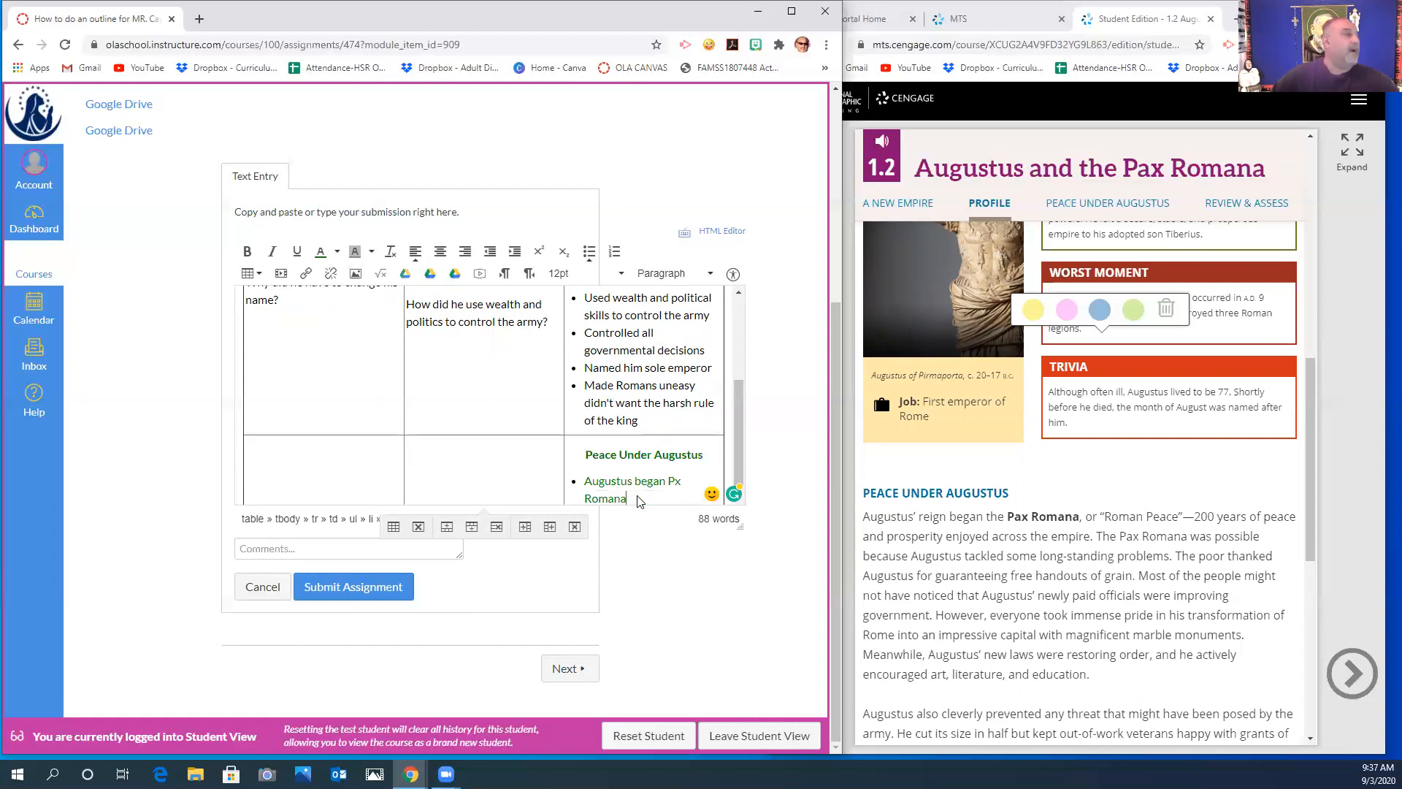
- Change the text color of the first bullet under Peace Under Augustus to black
drag(615, 495, 583, 478)
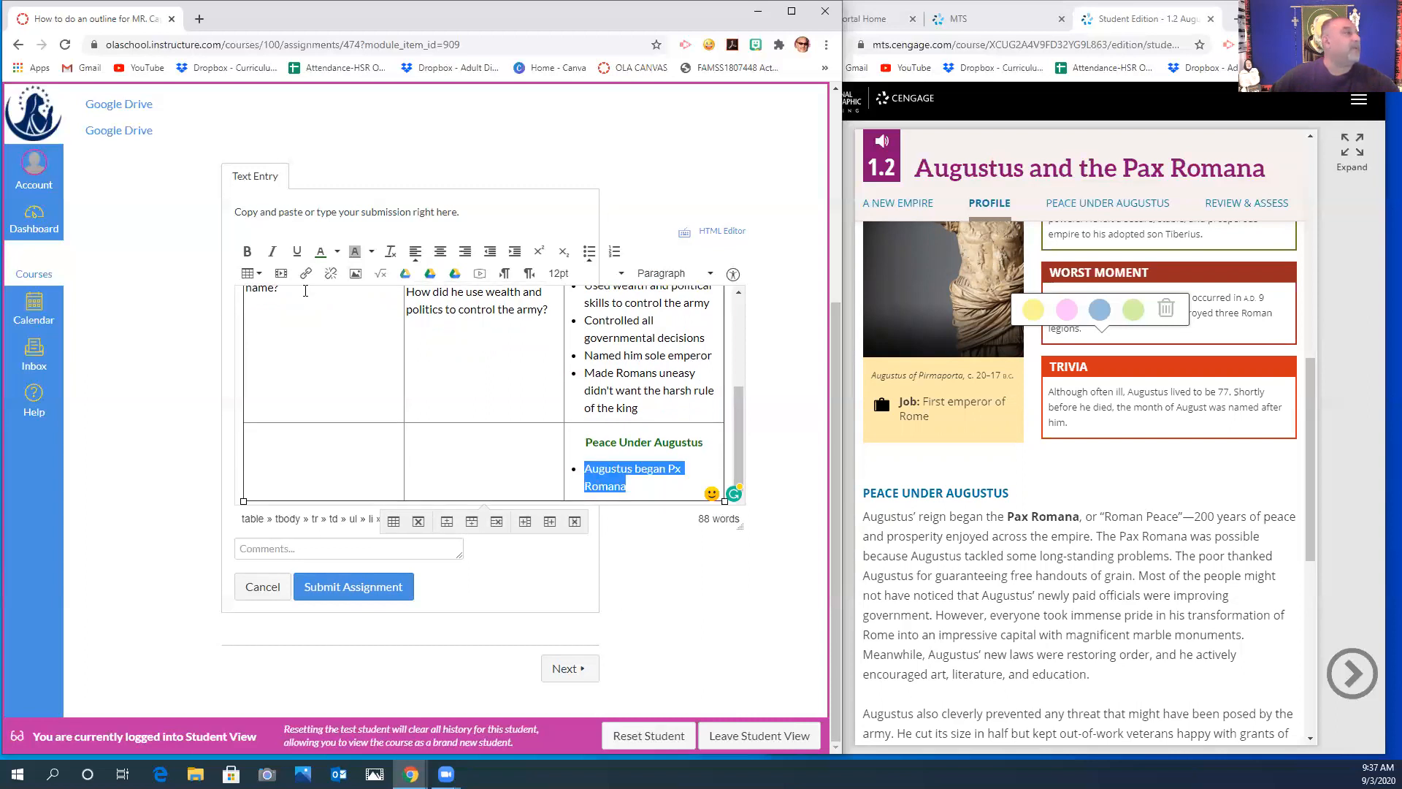
click(336, 253)
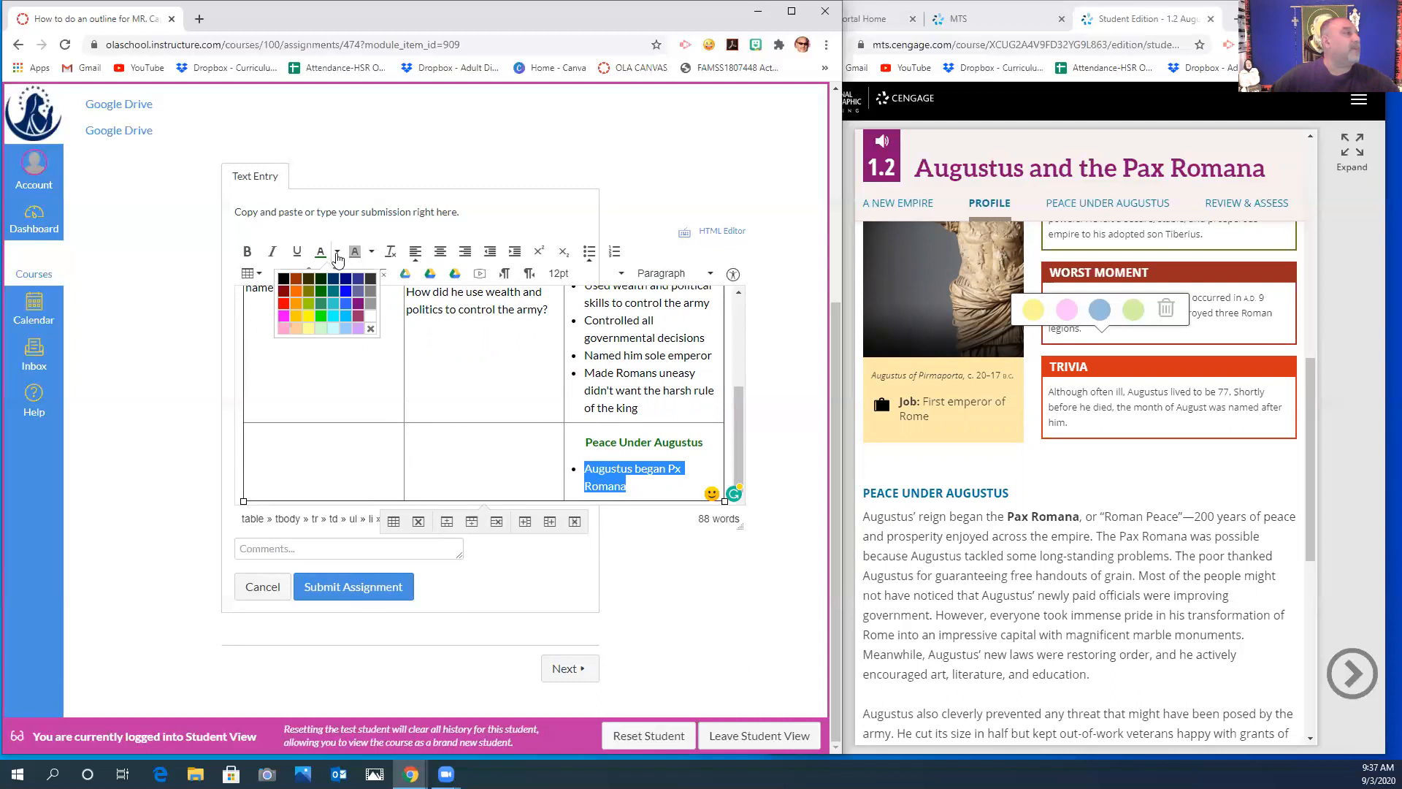
click(284, 279)
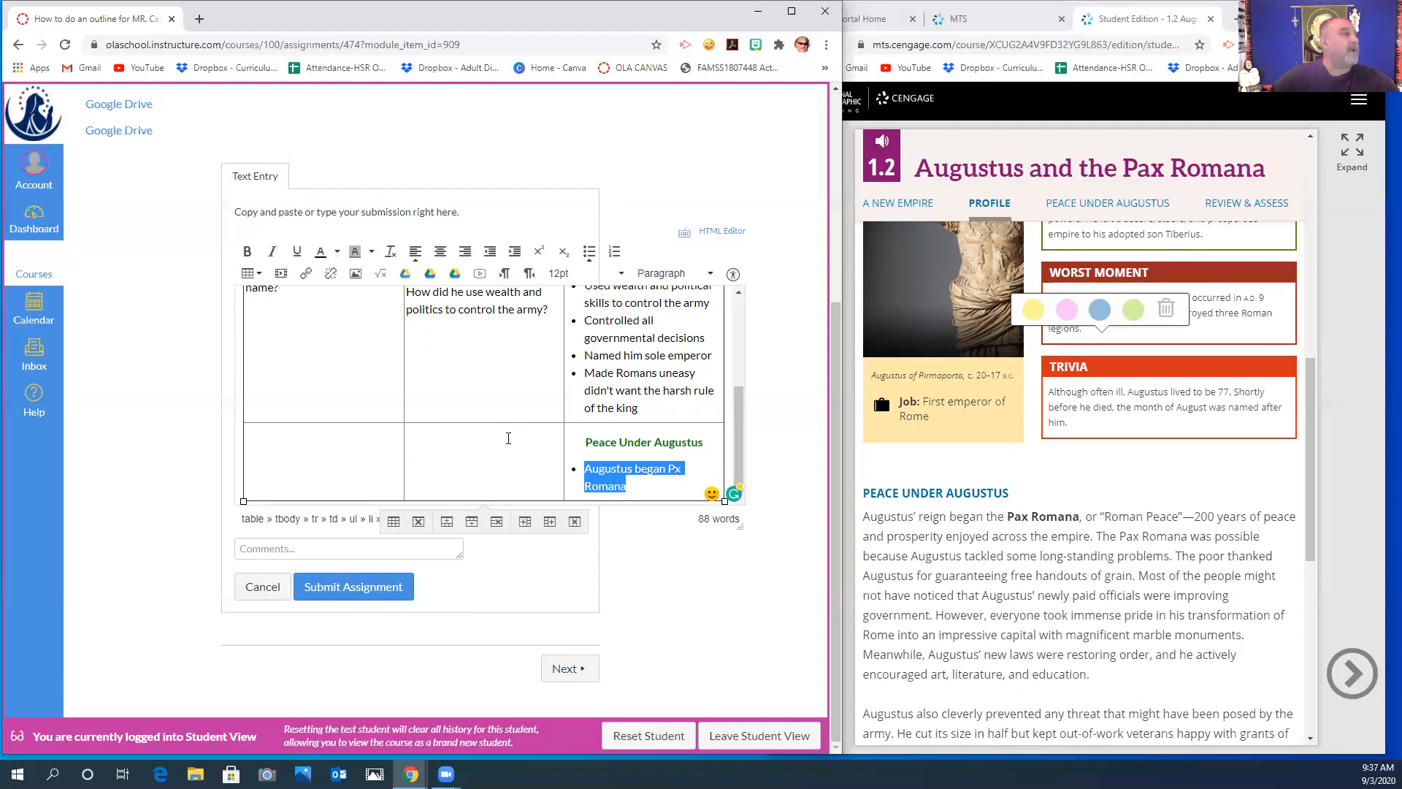
- Add a second bullet under Peace Under Augustus reading "Pax Romana -200 yrs of Roman Peace"
click(657, 480)
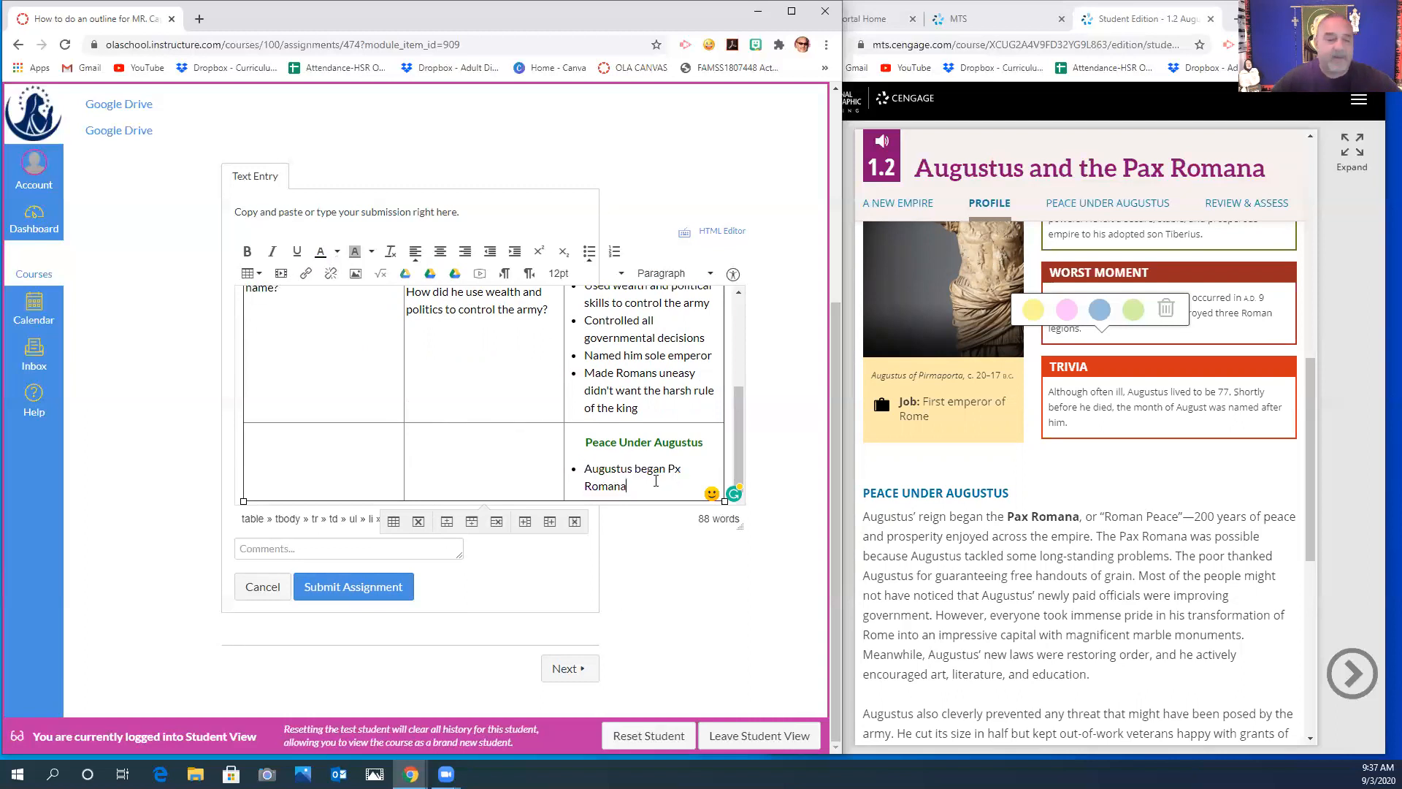
key(Return)
text(Pax)
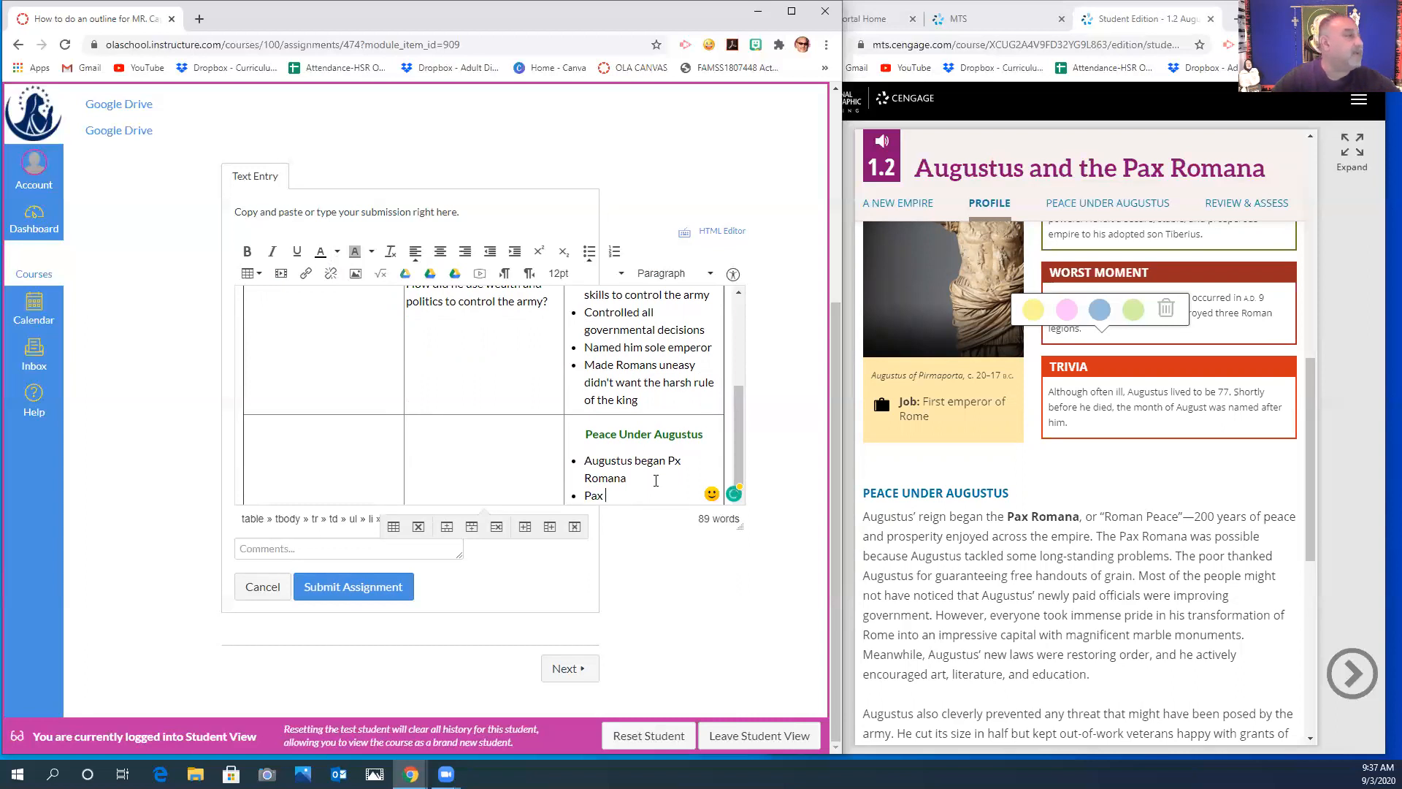
text( Romana)
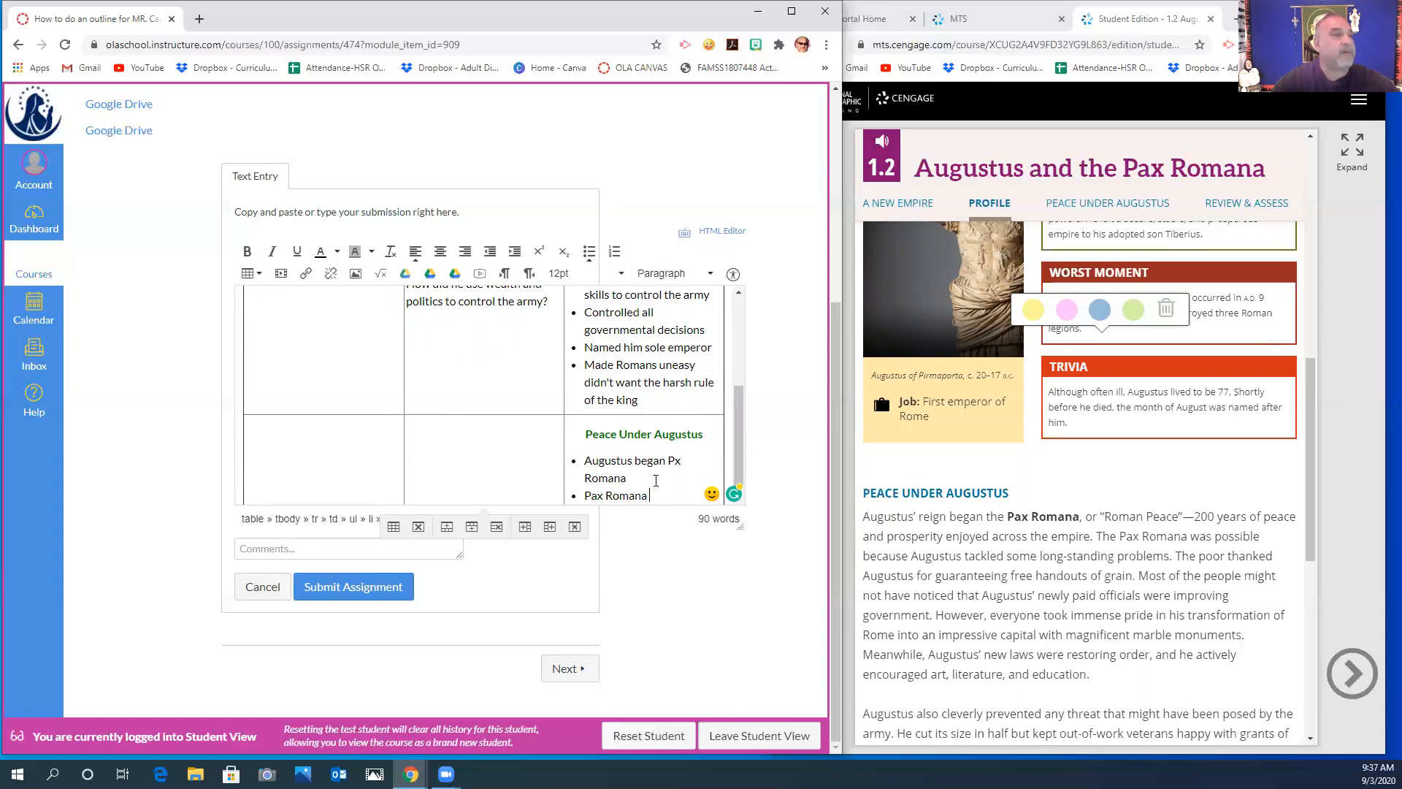
text( w)
key(BackSpace)
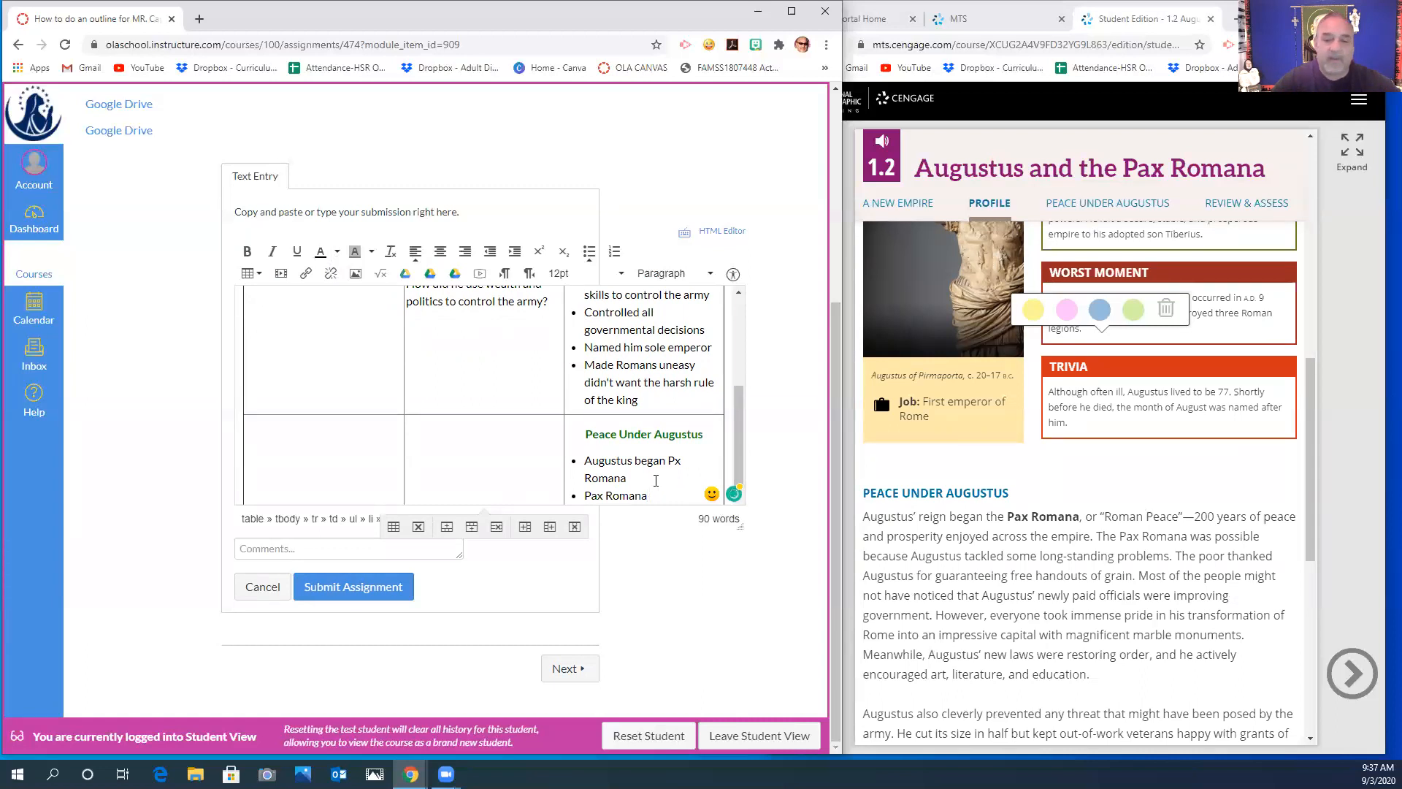
text(-200 yrs)
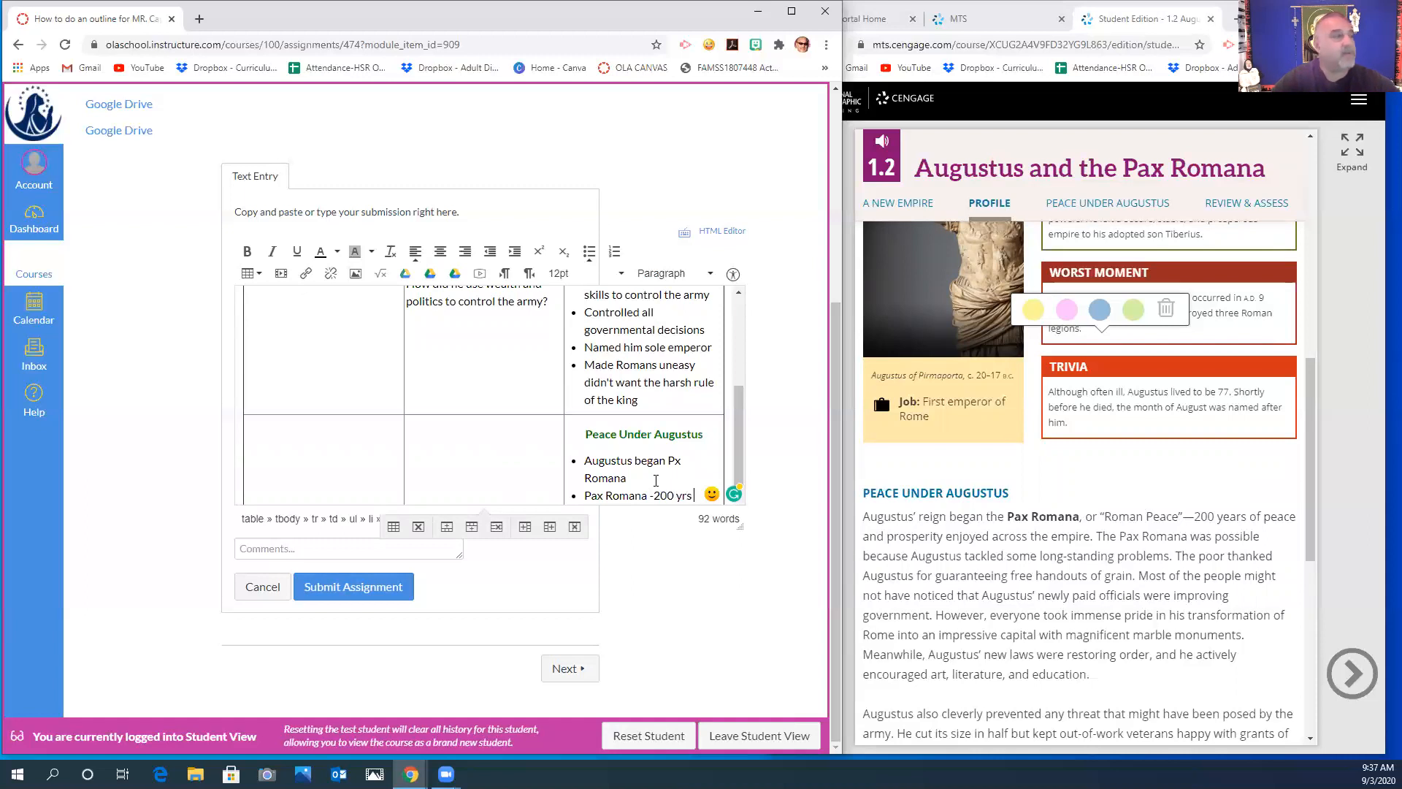
text( of Roman Peac)
key(BackSpace)
key(BackSpace)
key(BackSpace)
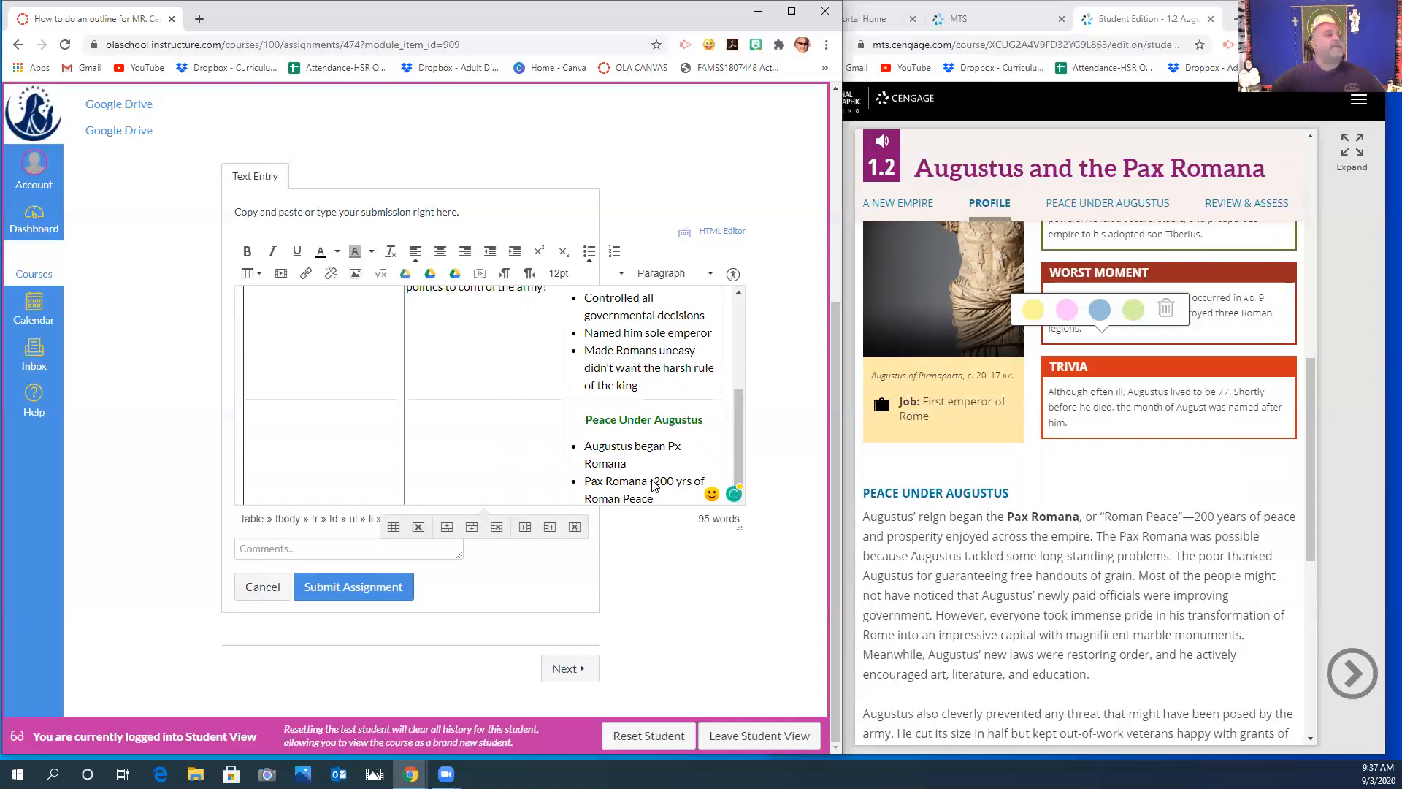
- Write "What was Pax Romana" in the Relevant? column beside the Peace Under Augustus notes
click(473, 435)
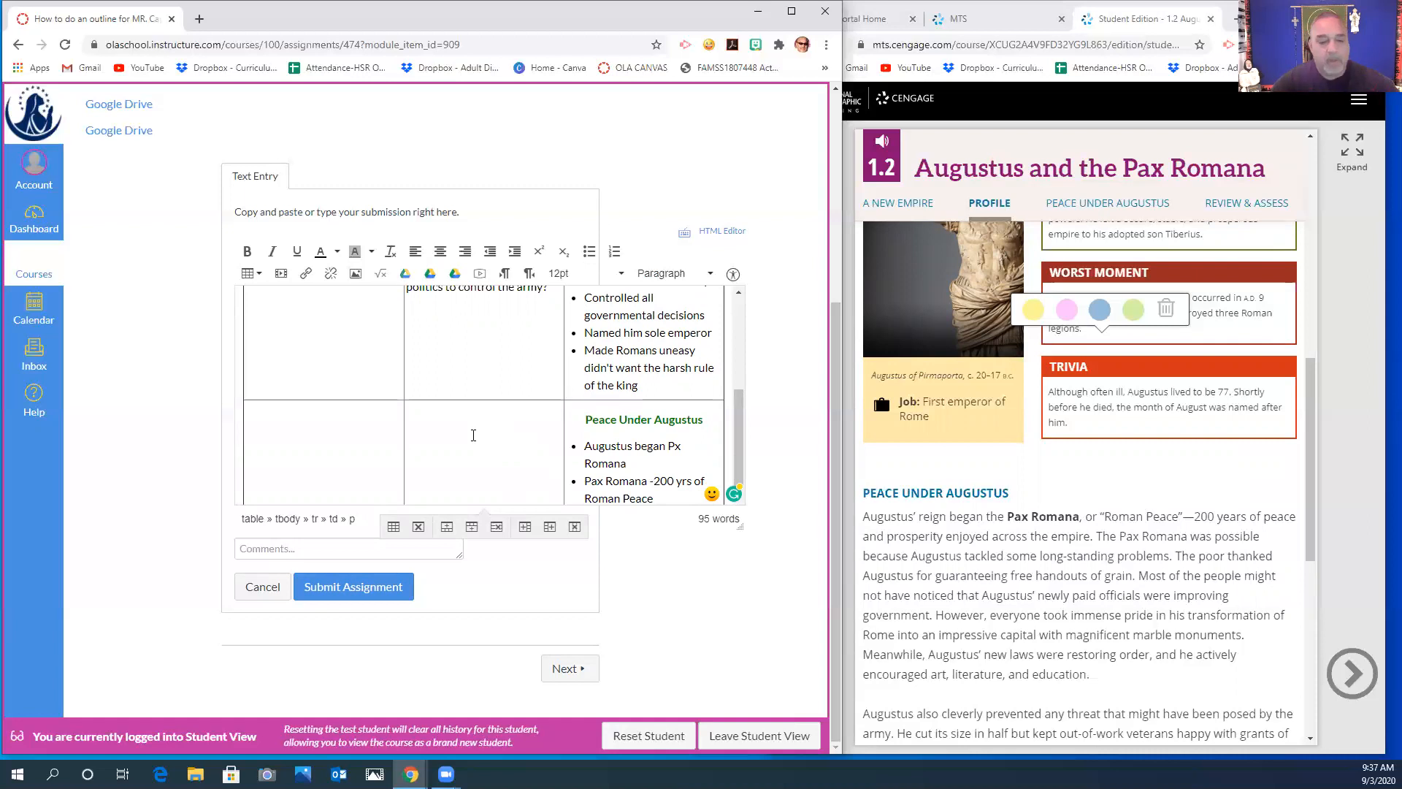
text(What was Pz Romana)
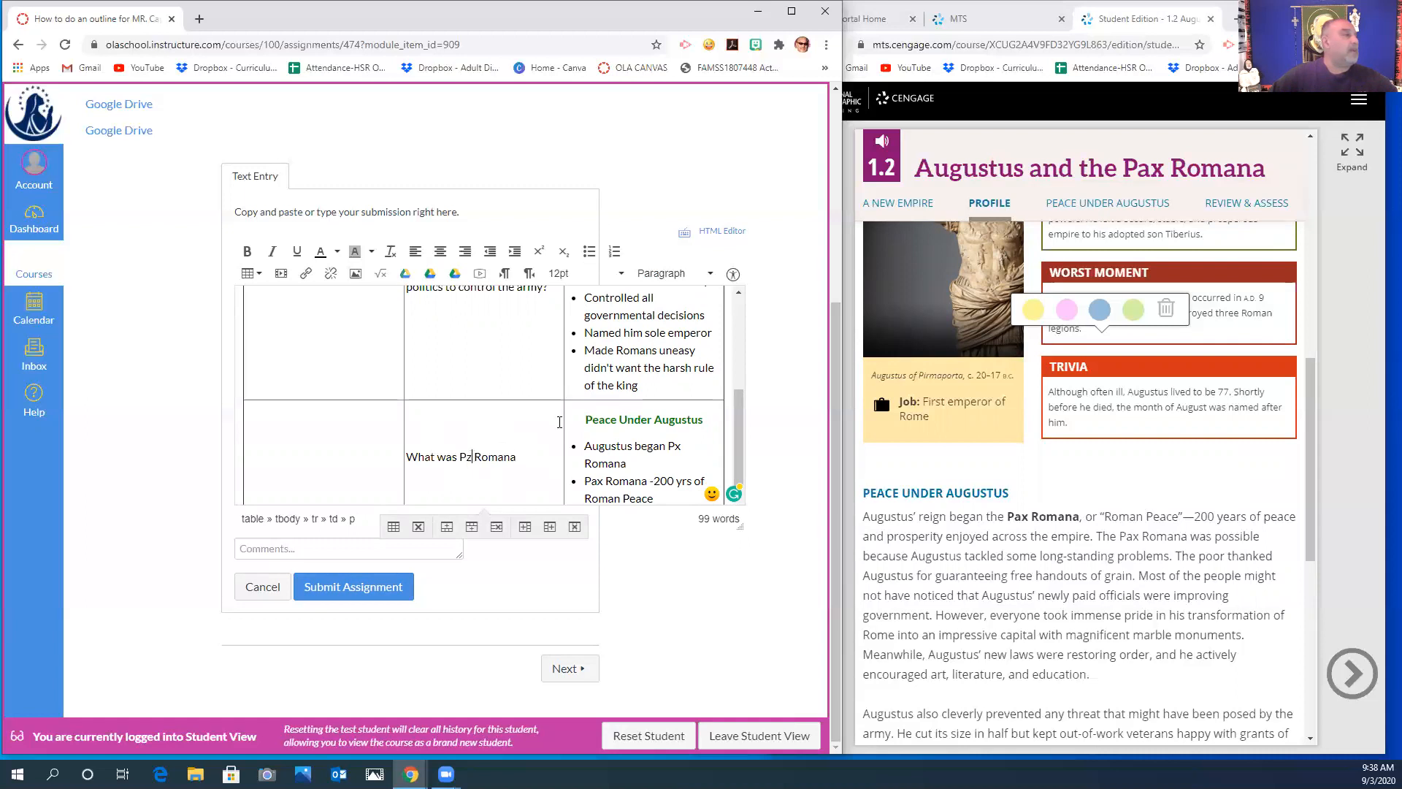
key(BackSpace)
text(ax)
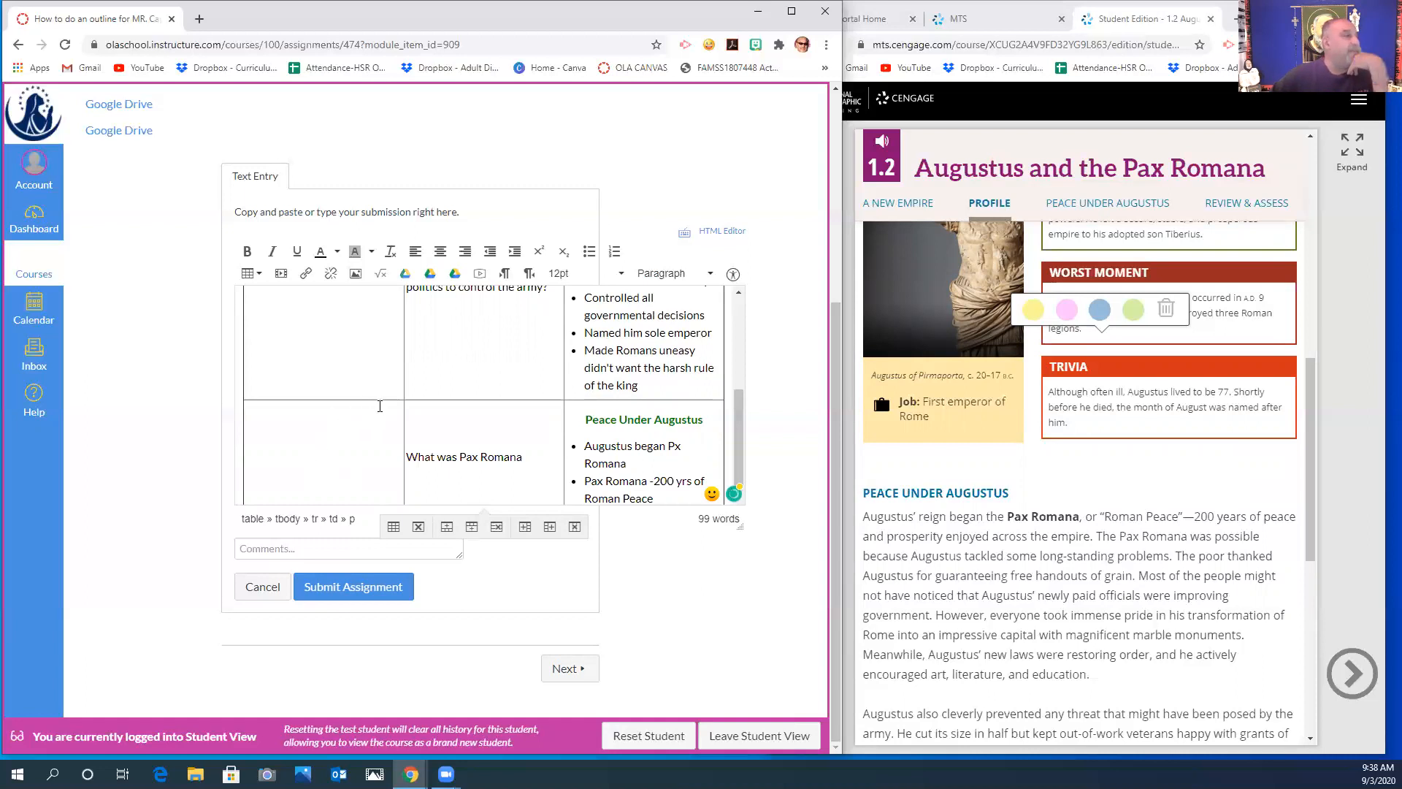
scroll(513, 401, down, 1)
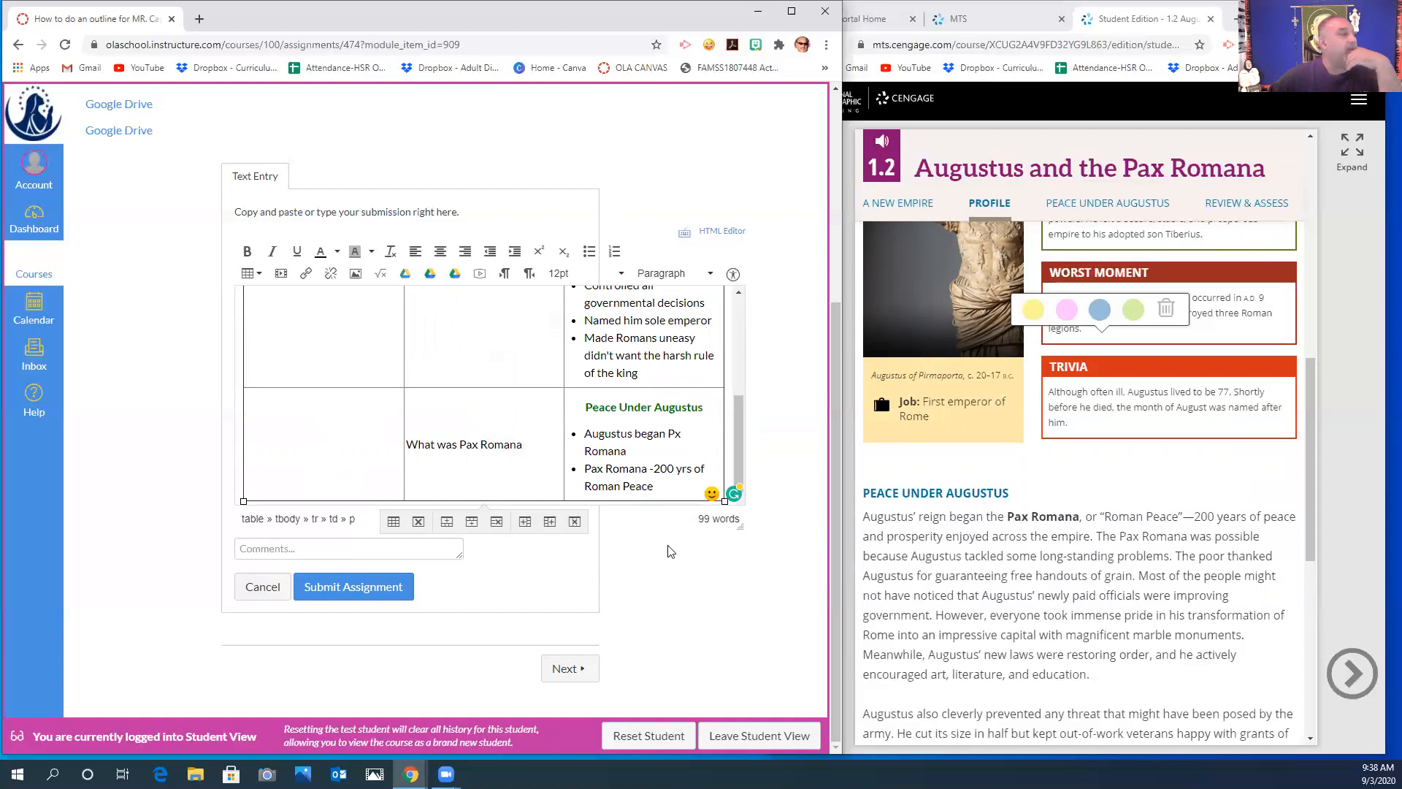
mouse_move(714, 497)
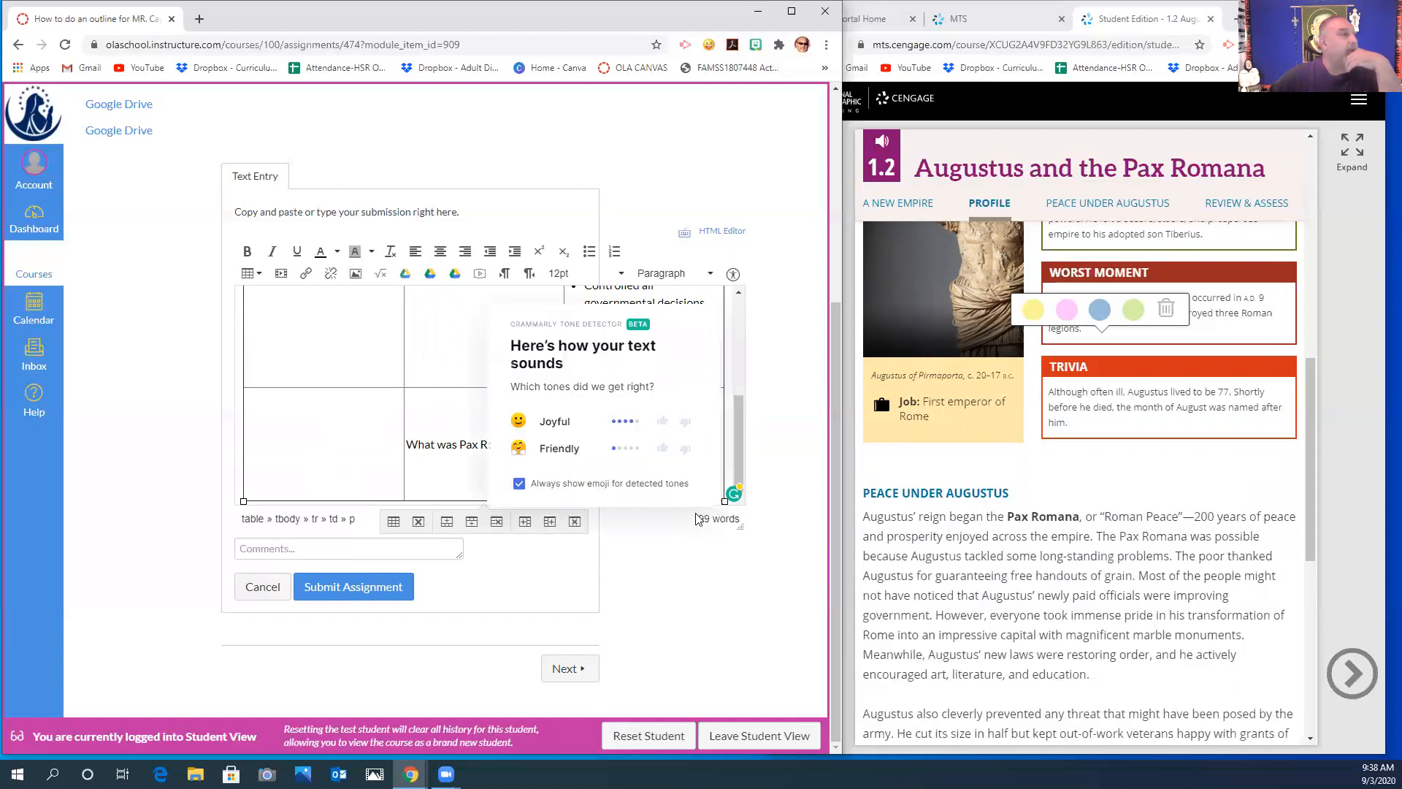
scroll(575, 333, up, 10)
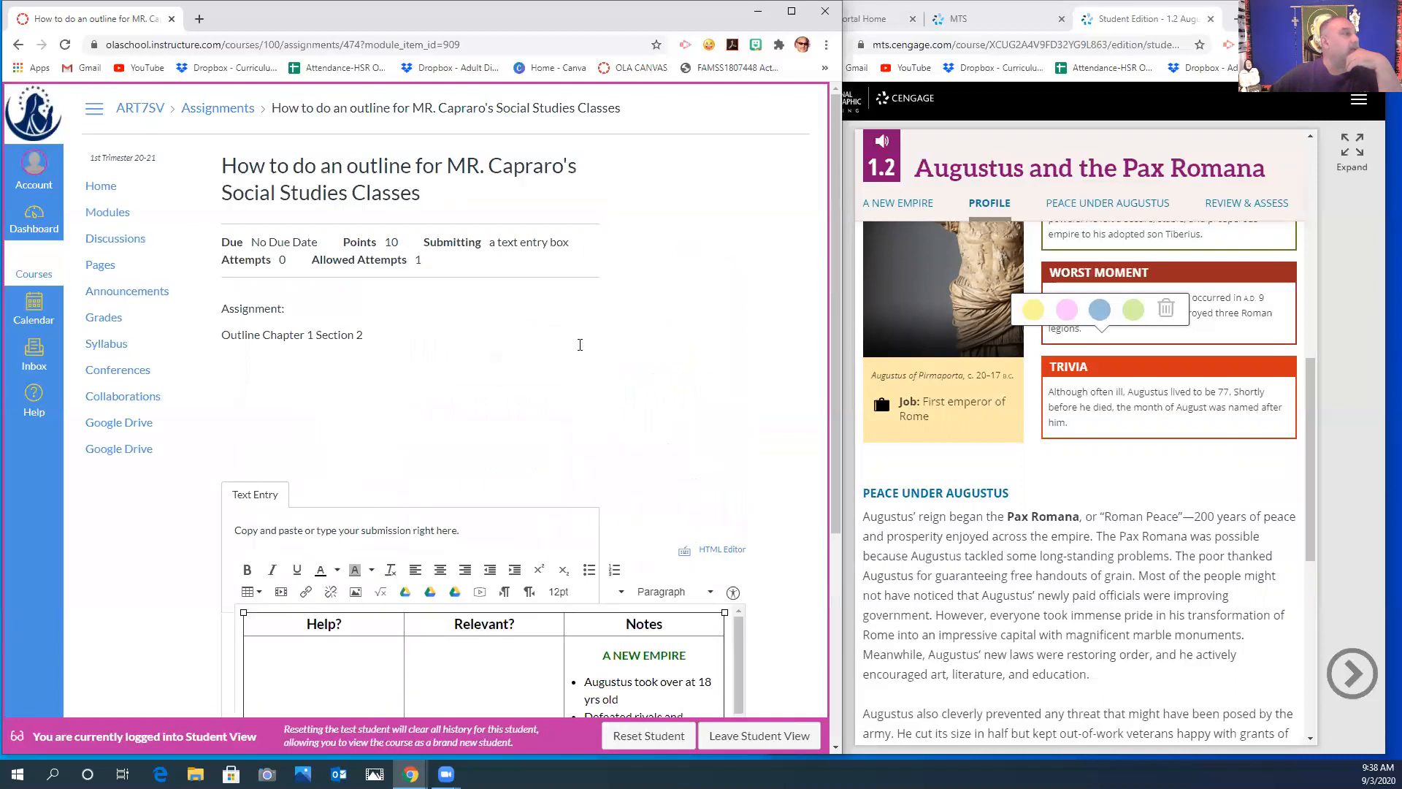
scroll(597, 385, down, 6)
scroll(597, 386, down, 3)
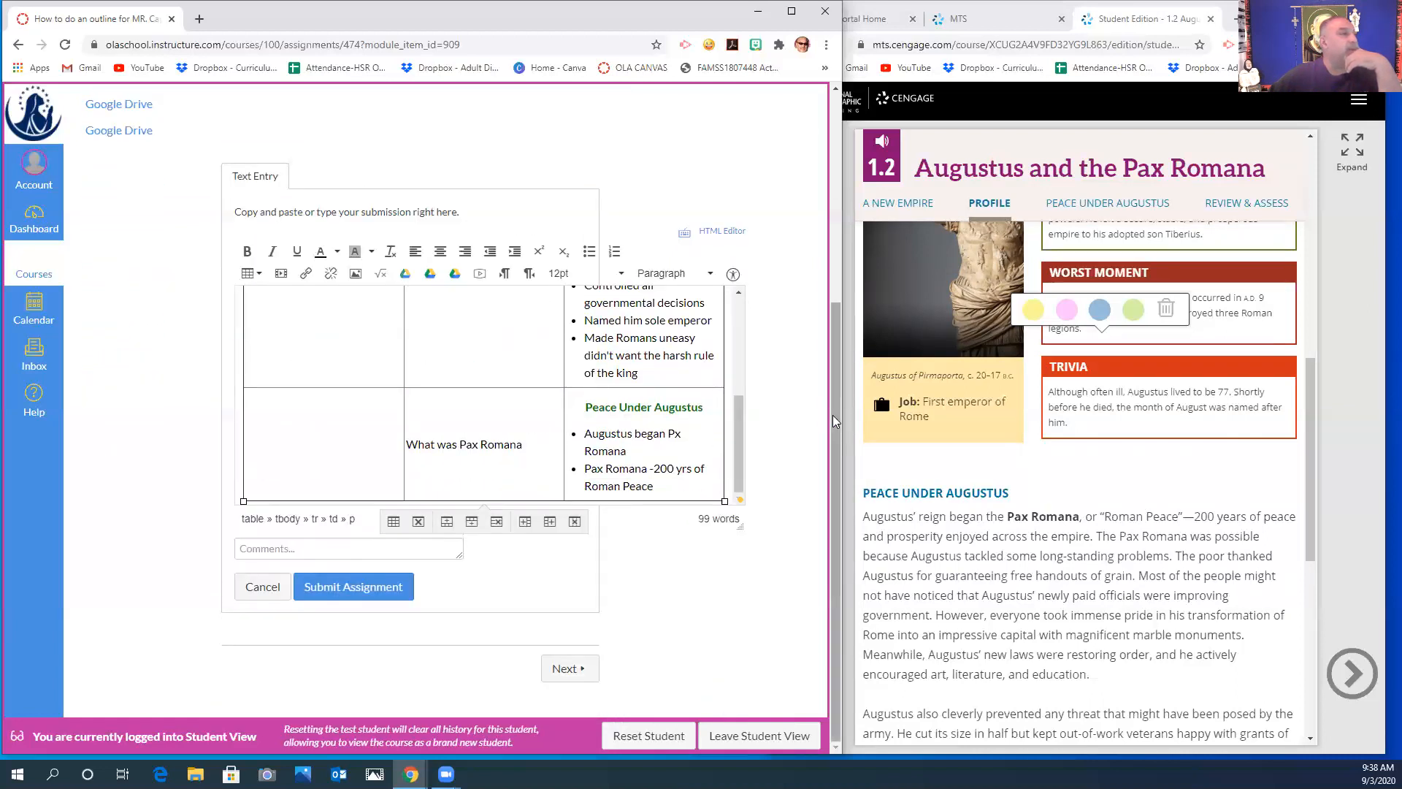
- Widen the Canvas browser window over the textbook and enlarge the submission text editor's height to show more of the table
drag(842, 421, 1083, 420)
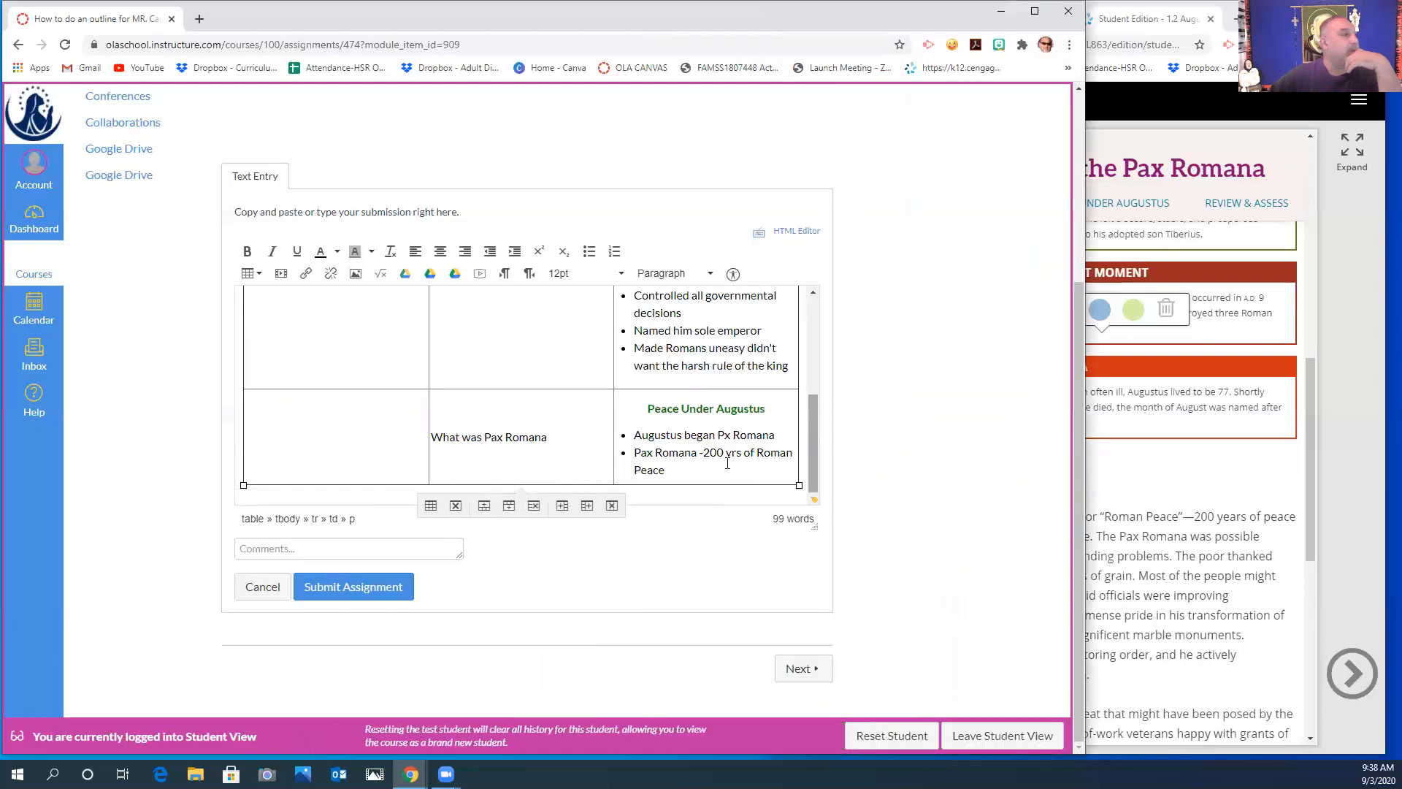
scroll(701, 449, up, 5)
scroll(701, 449, down, 5)
scroll(701, 450, down, 1)
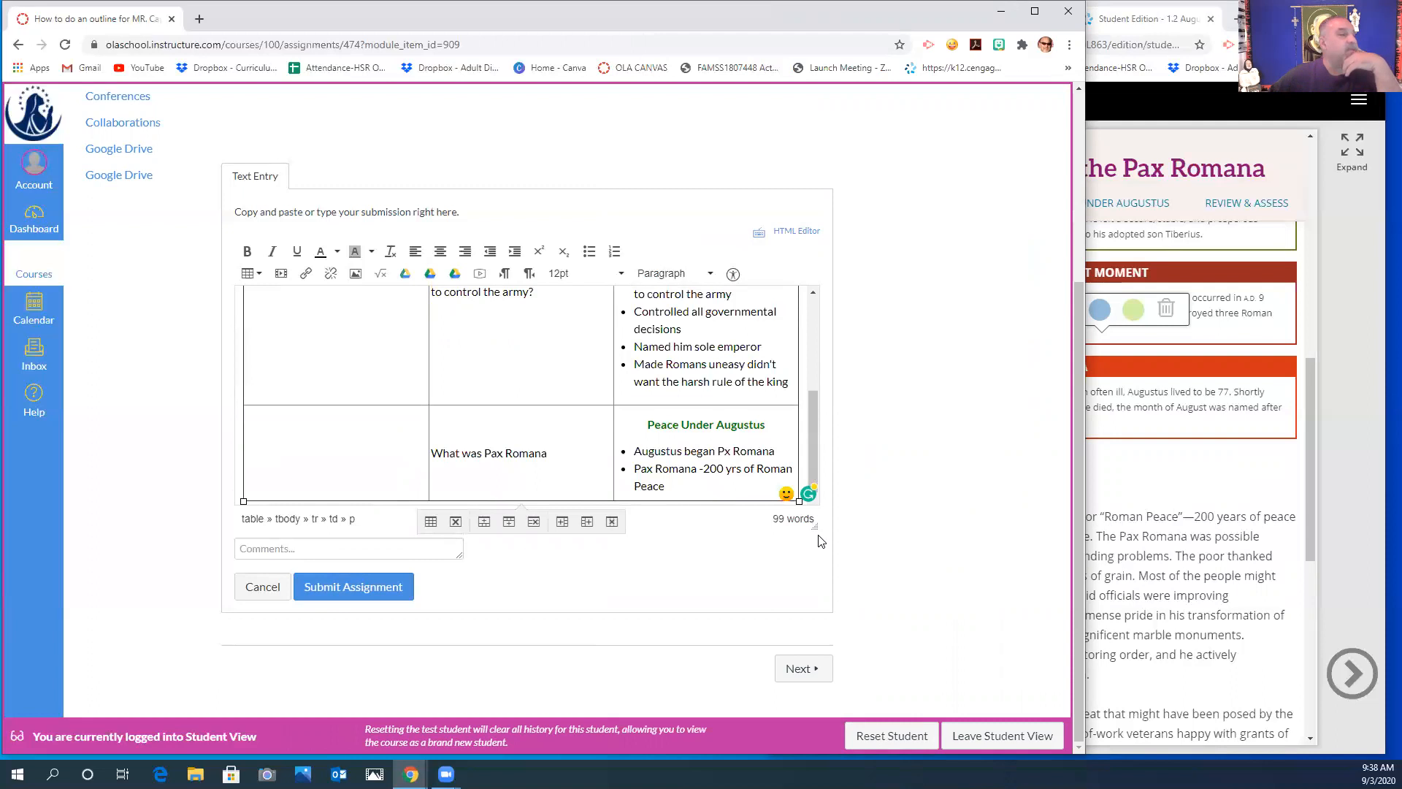
drag(822, 534, 821, 596)
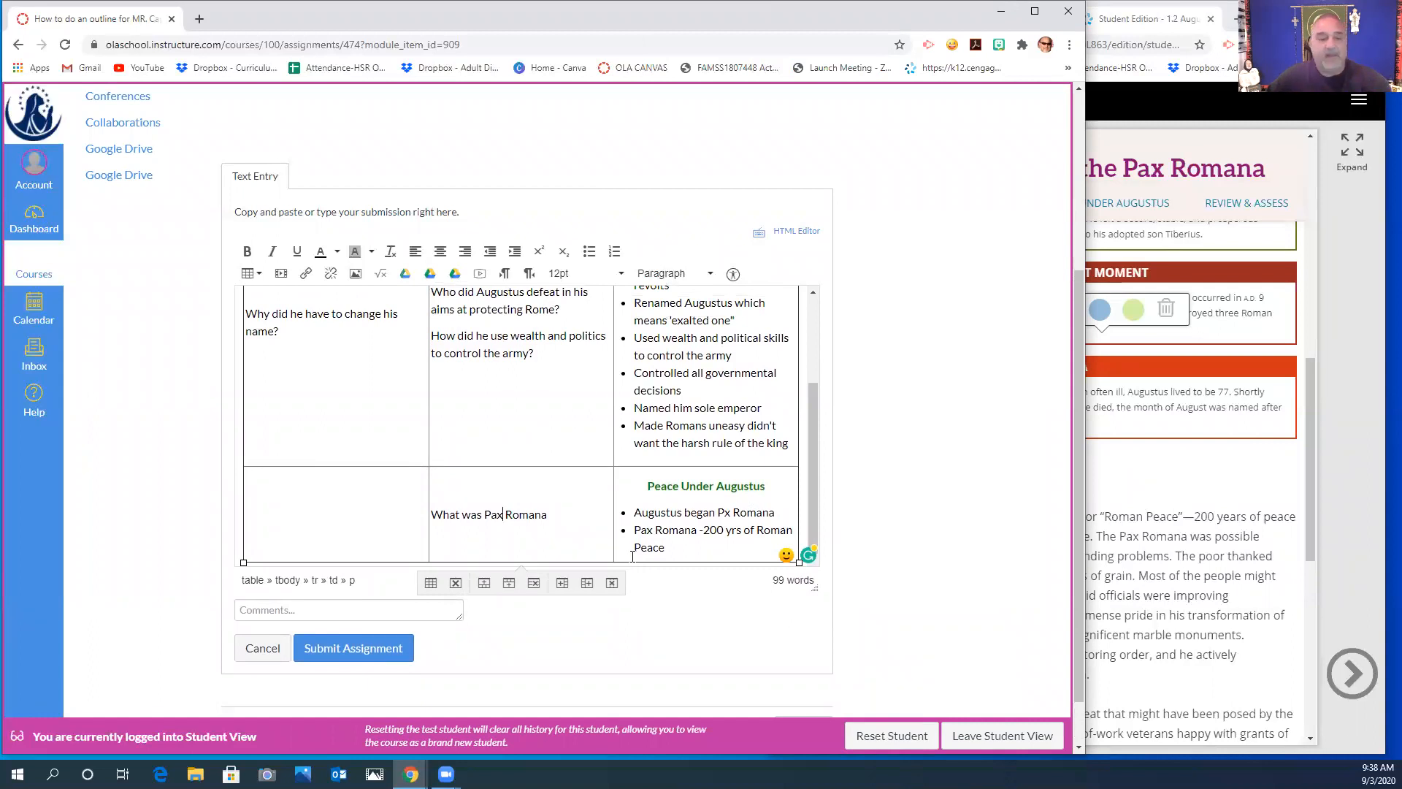
key(Return)
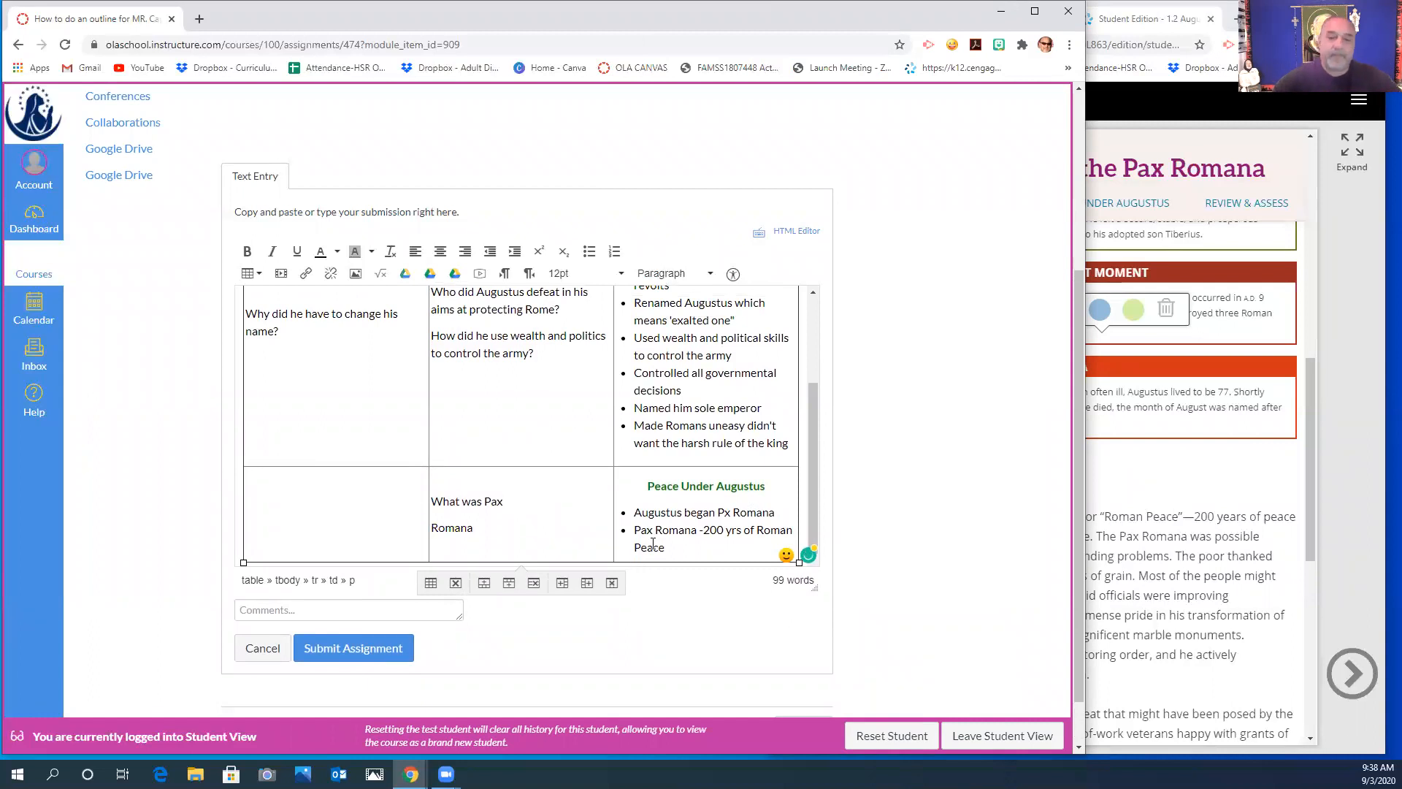
key(BackSpace)
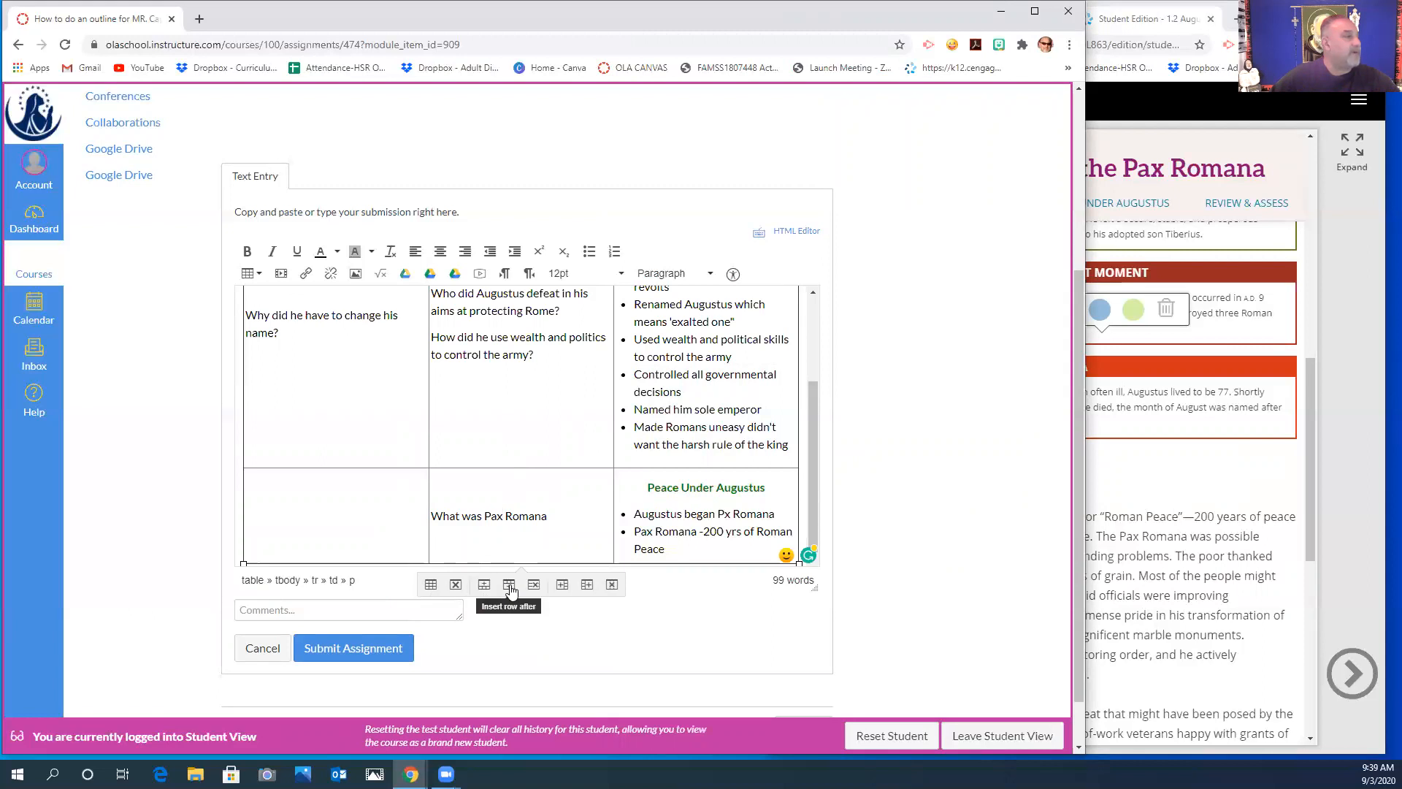
click(589, 585)
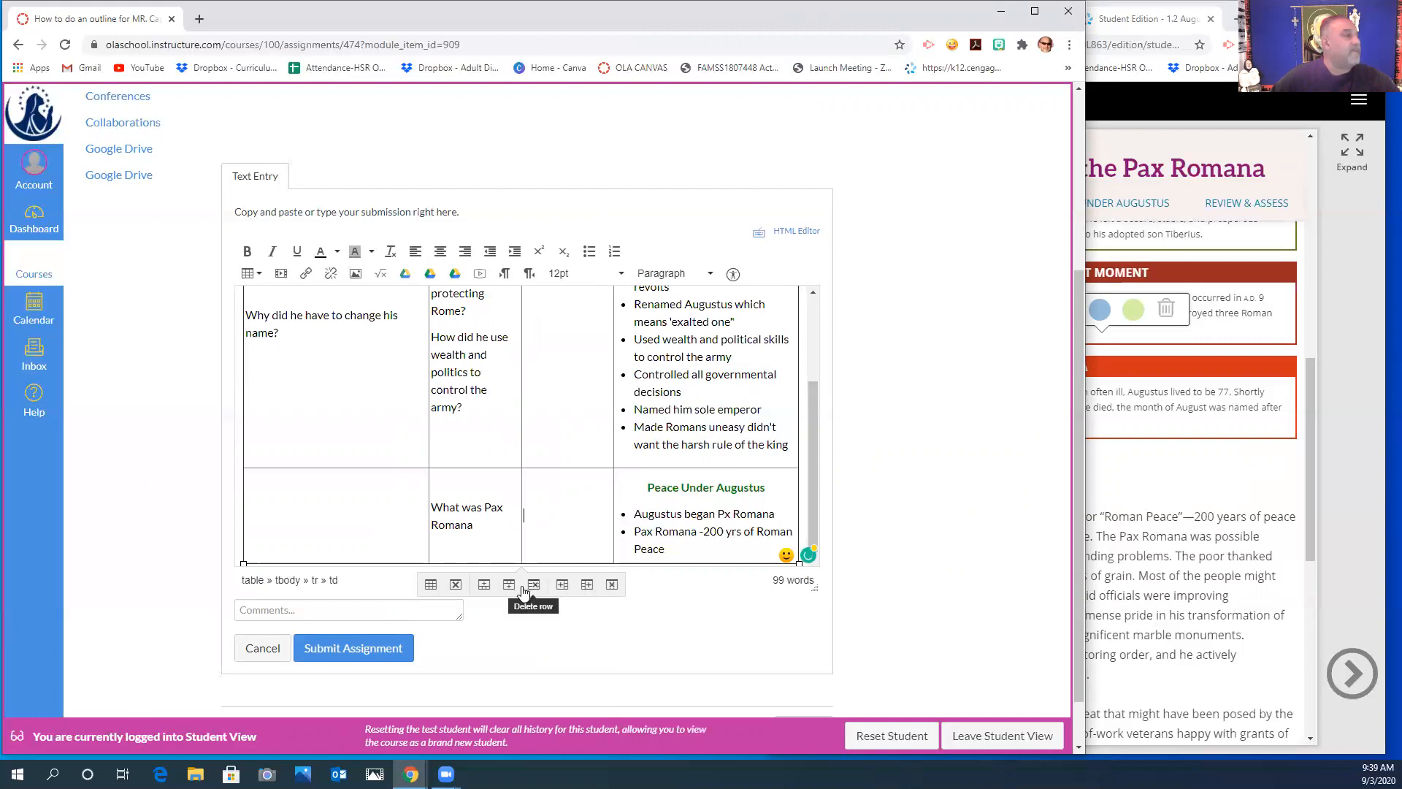
click(611, 586)
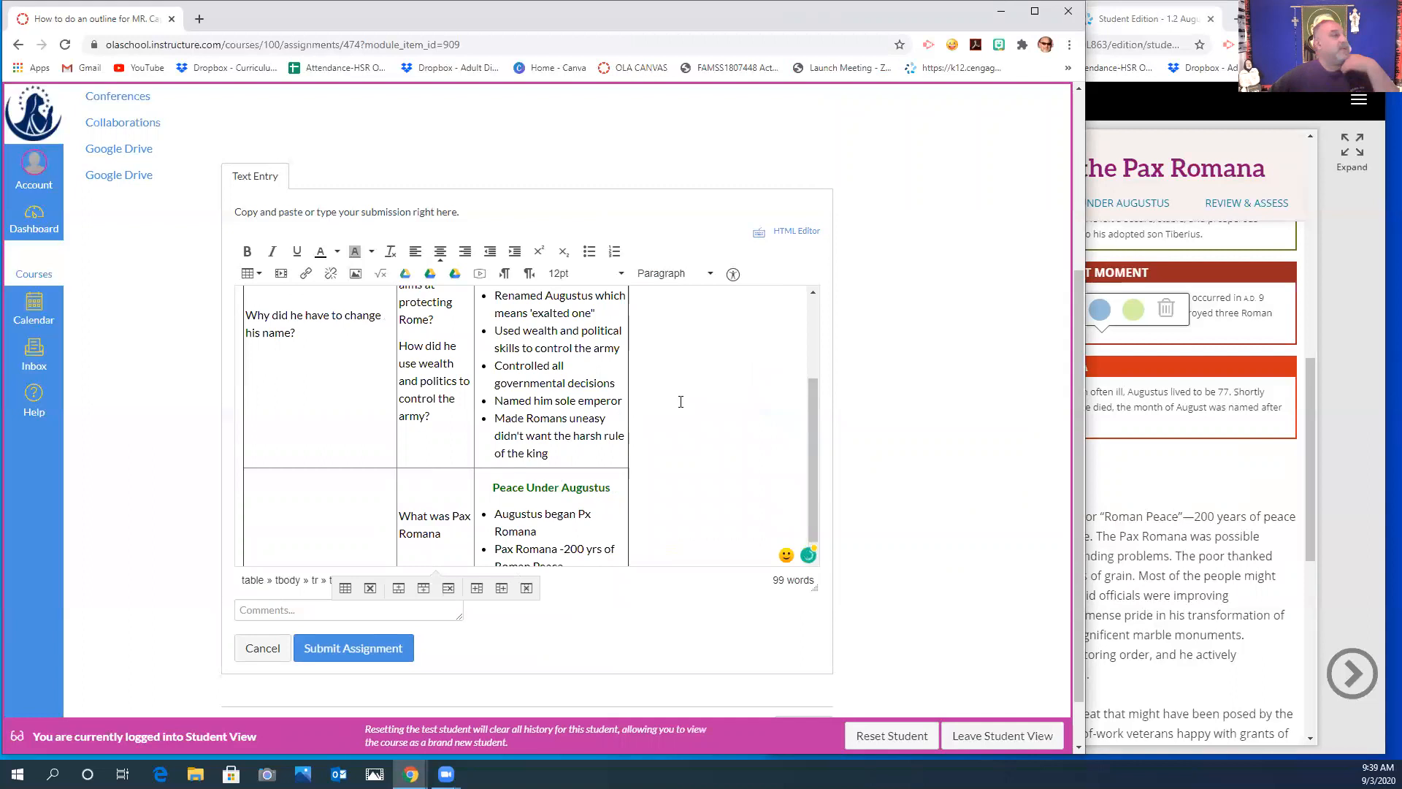
- Widen the outline table to nearly the full editor width and add a new row below the Peace Under Augustus row
scroll(681, 402, down, 3)
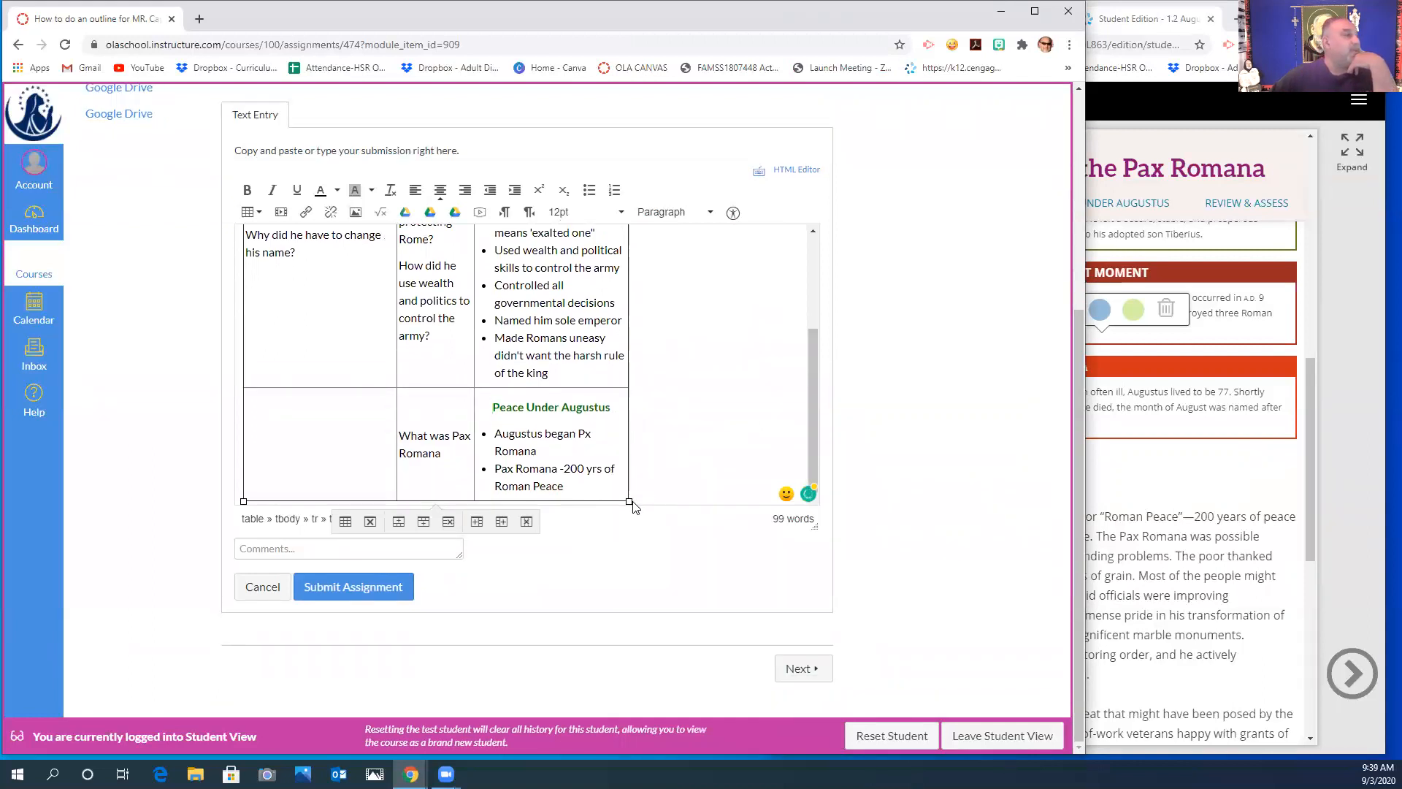
drag(629, 502, 770, 501)
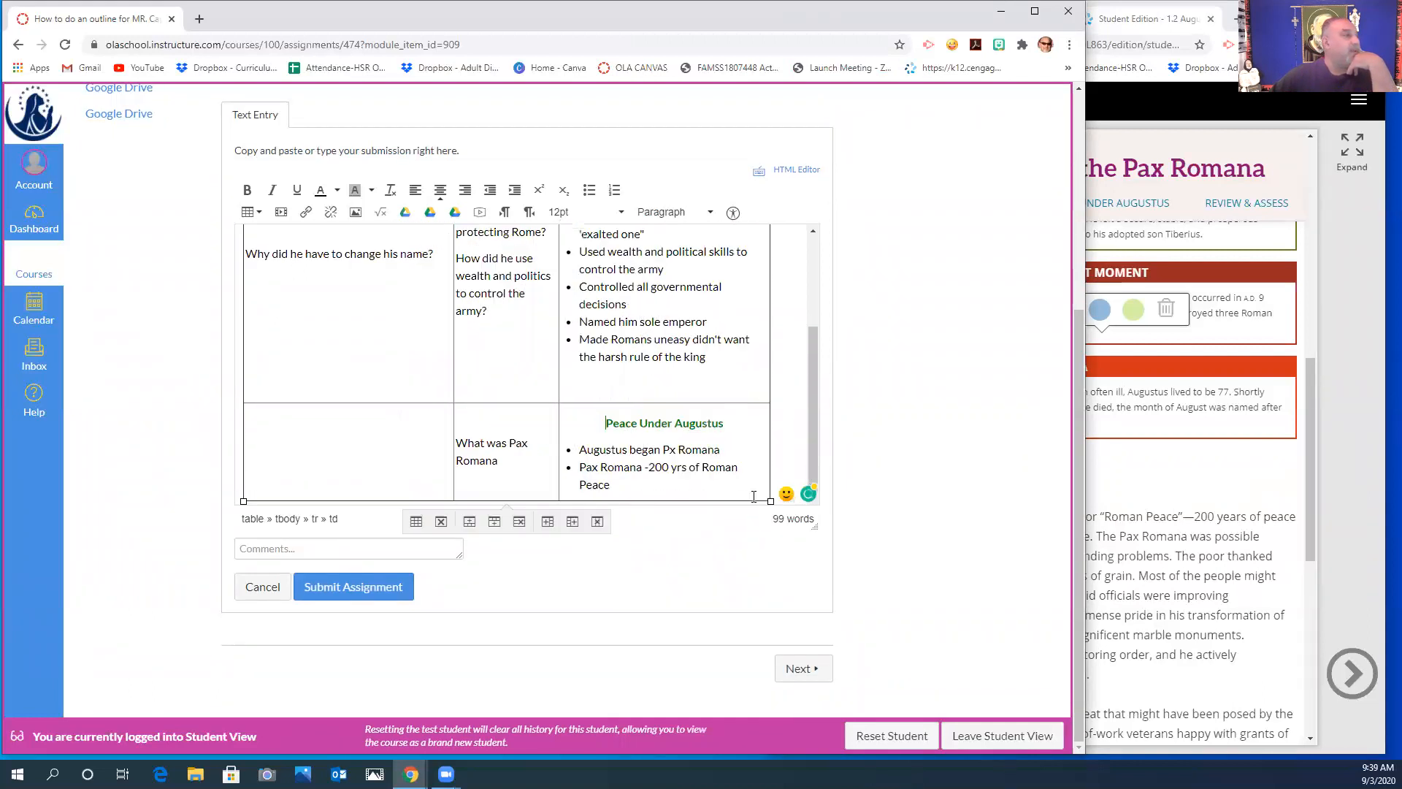
click(494, 521)
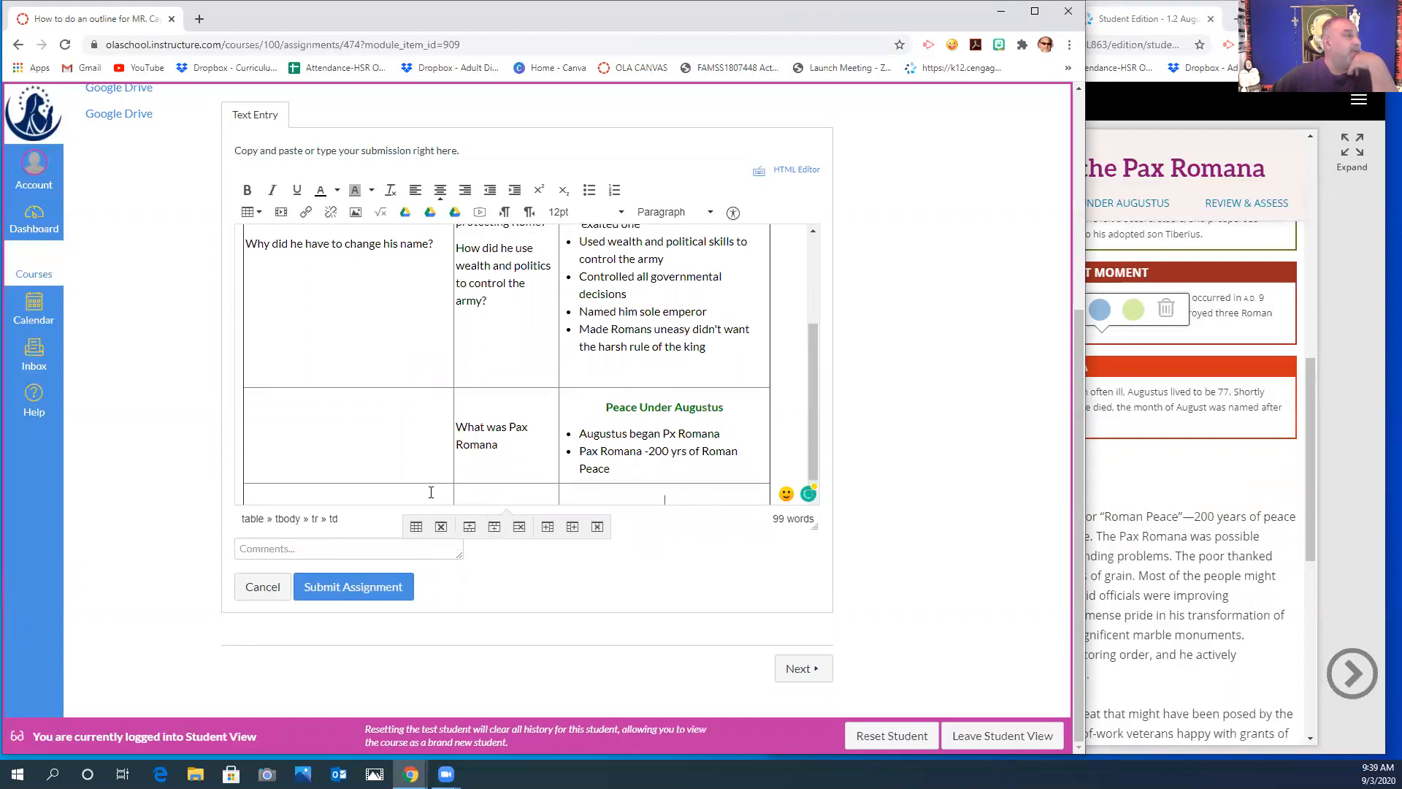
- Label the new row "Summary" in the Help? column and write "This where I would write my summary" in its Notes column
text(S)
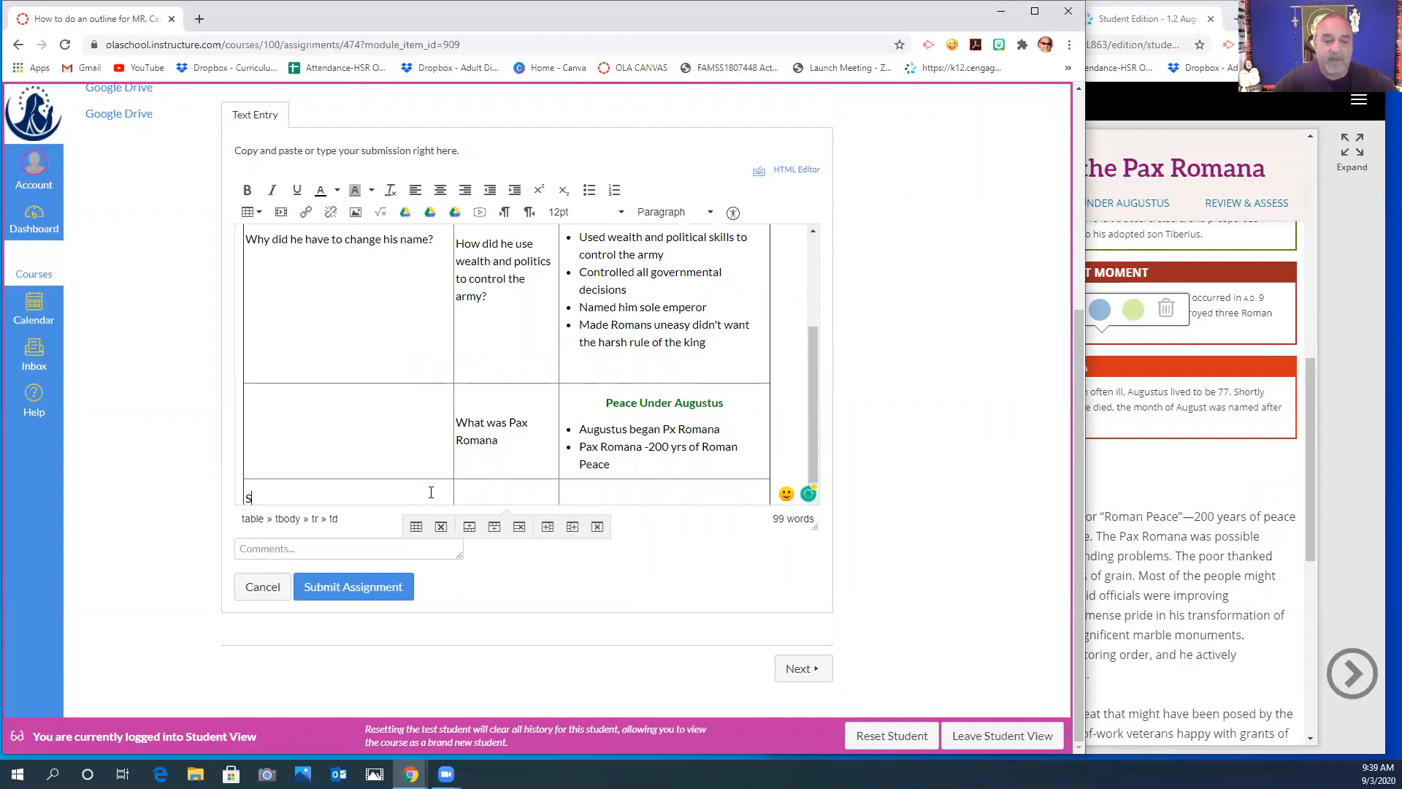
text(ummary)
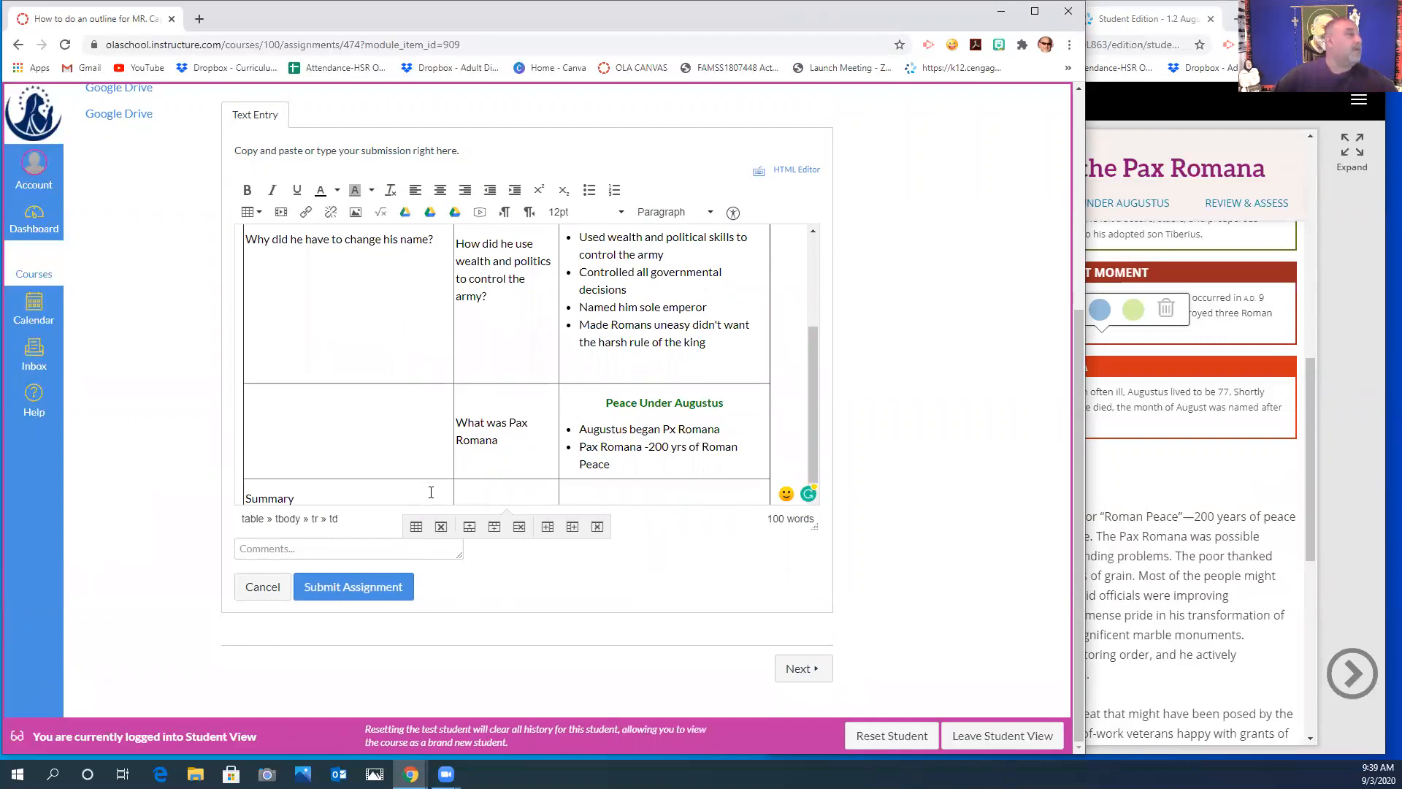
click(606, 487)
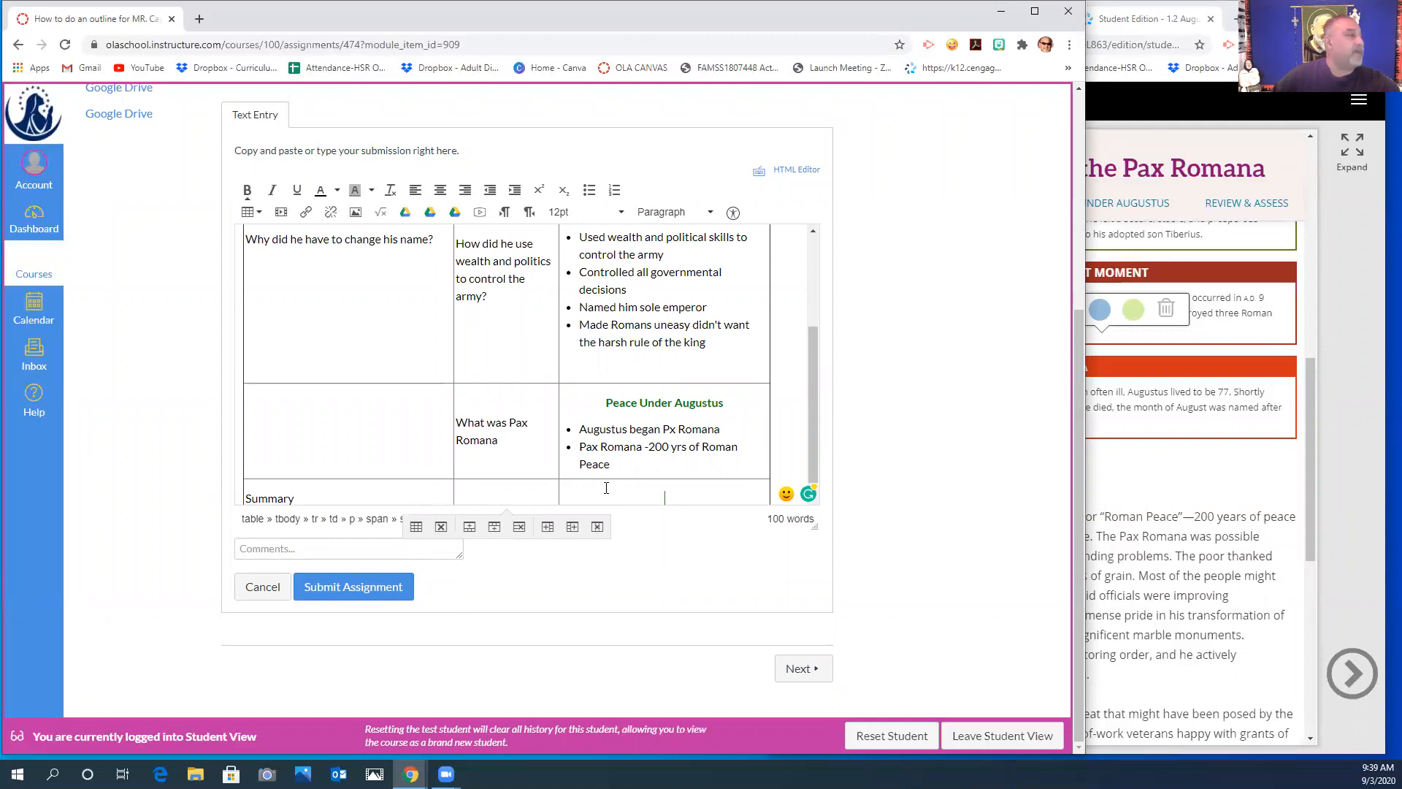
text(This where I would write my summary)
scroll(589, 421, down, 1)
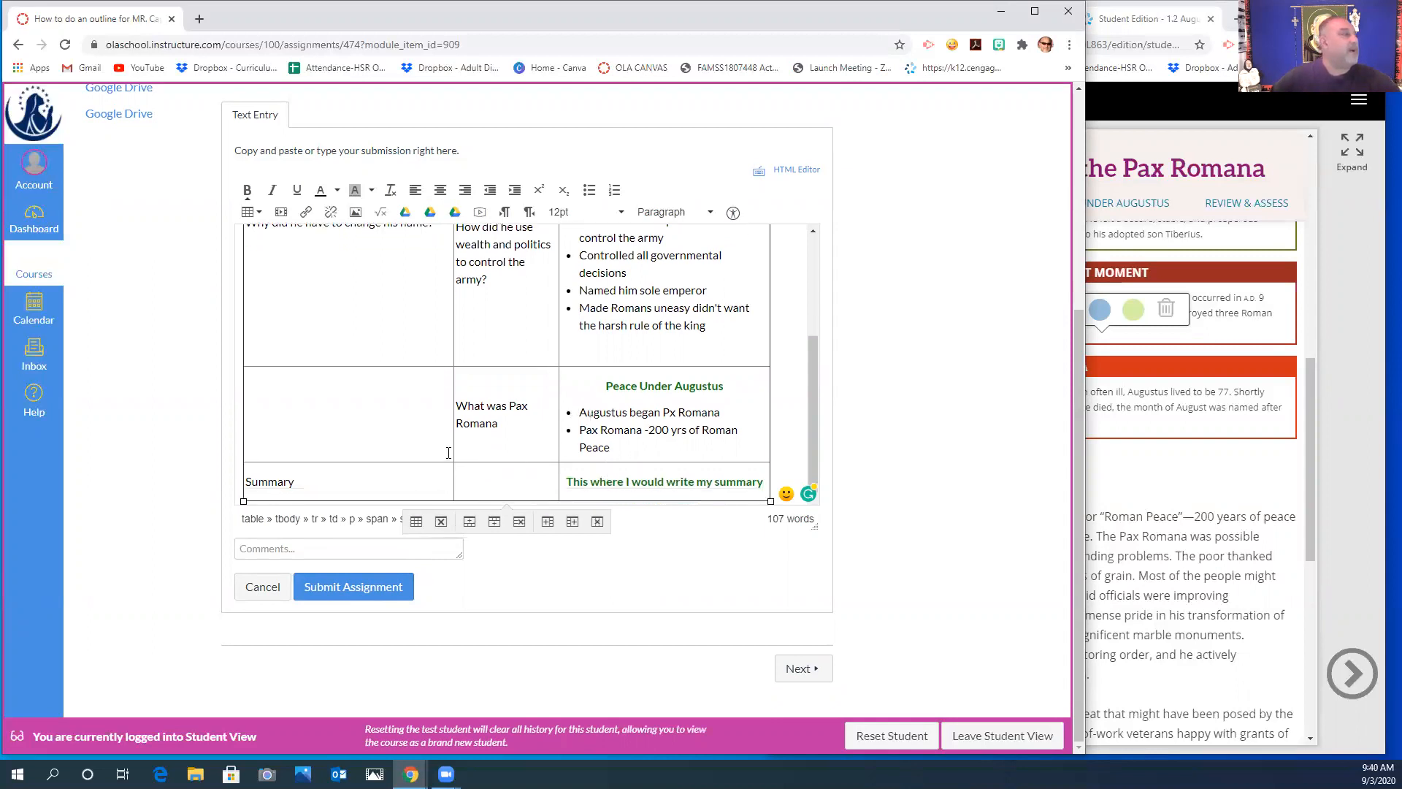
- Review the finished outline table, submit the assignment and leave Student View
scroll(448, 453, up, 10)
scroll(457, 449, down, 10)
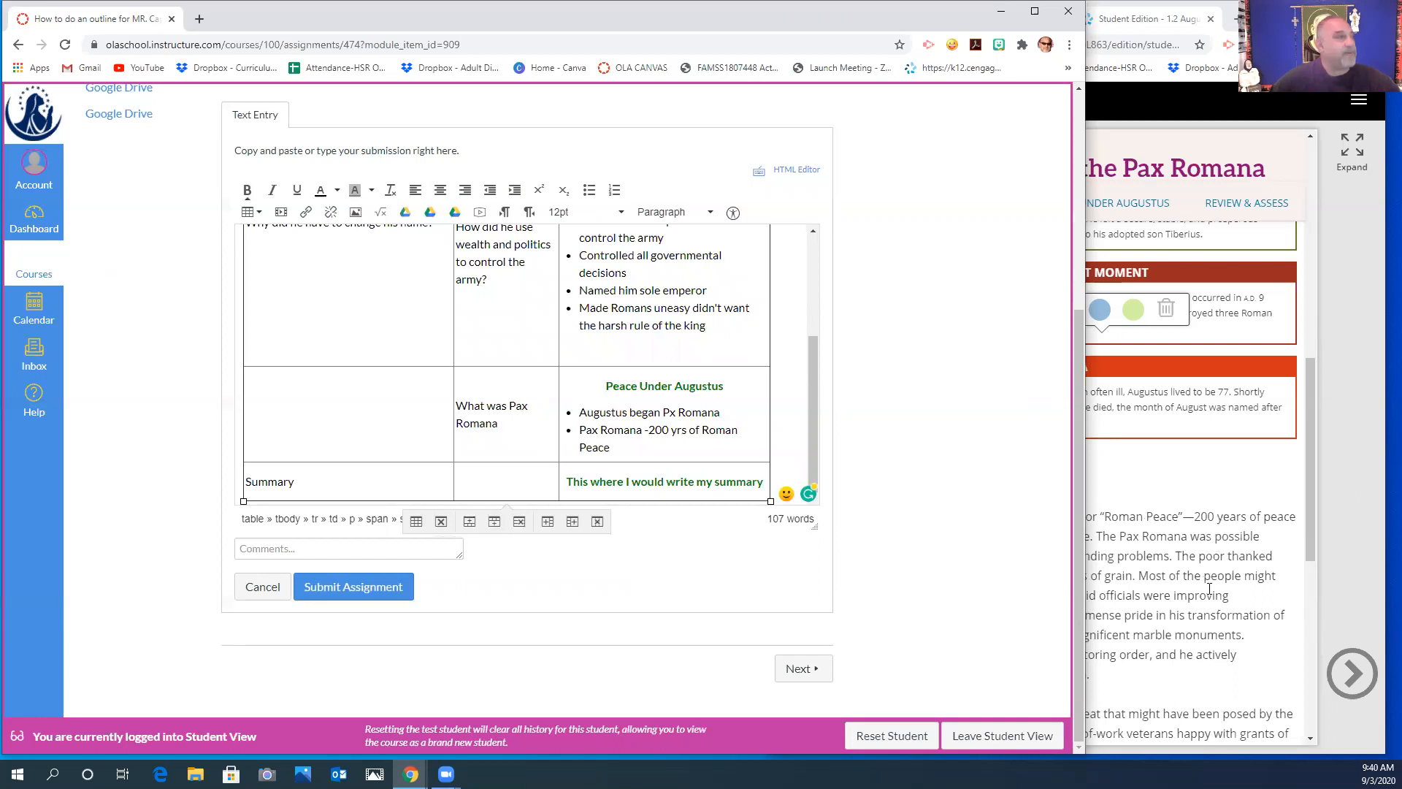
click(357, 585)
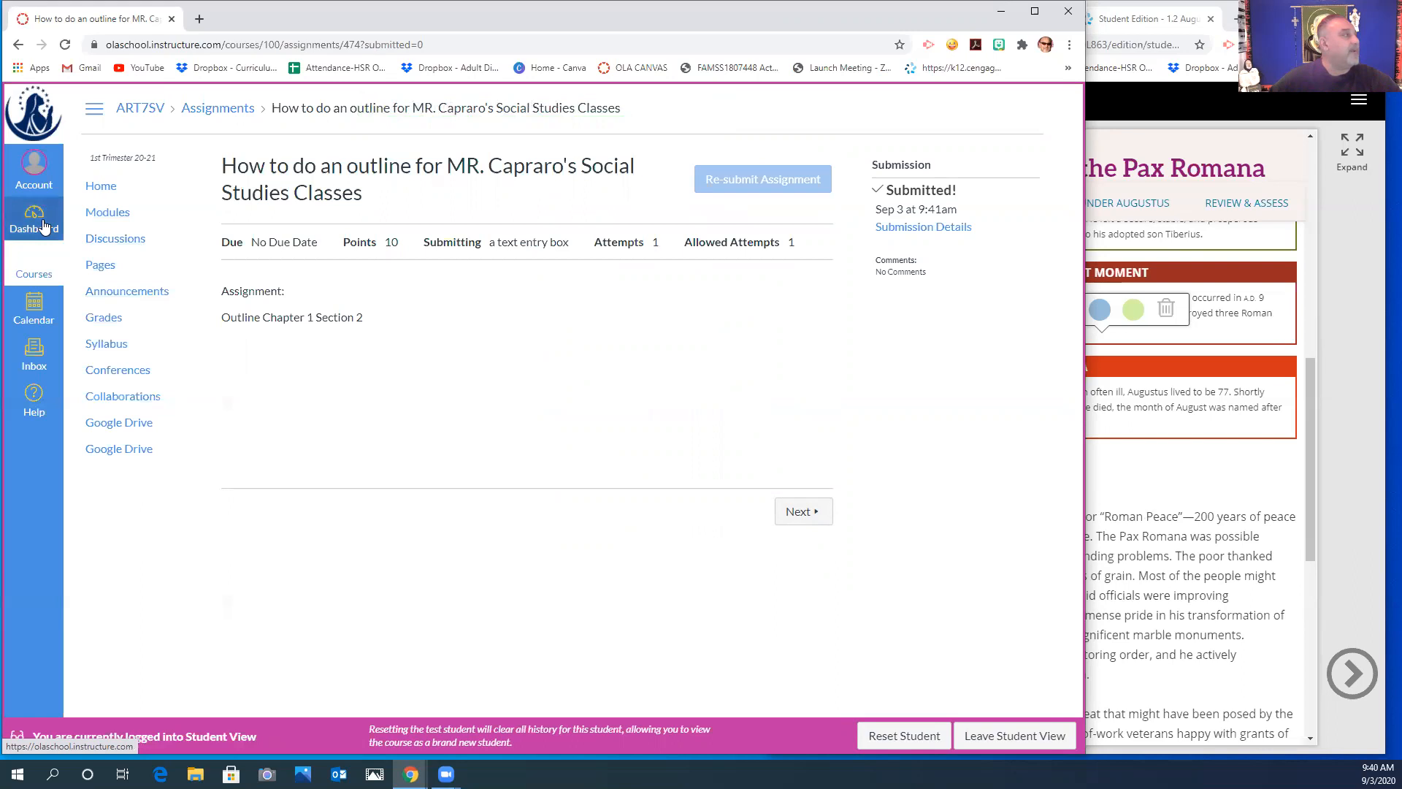
click(999, 736)
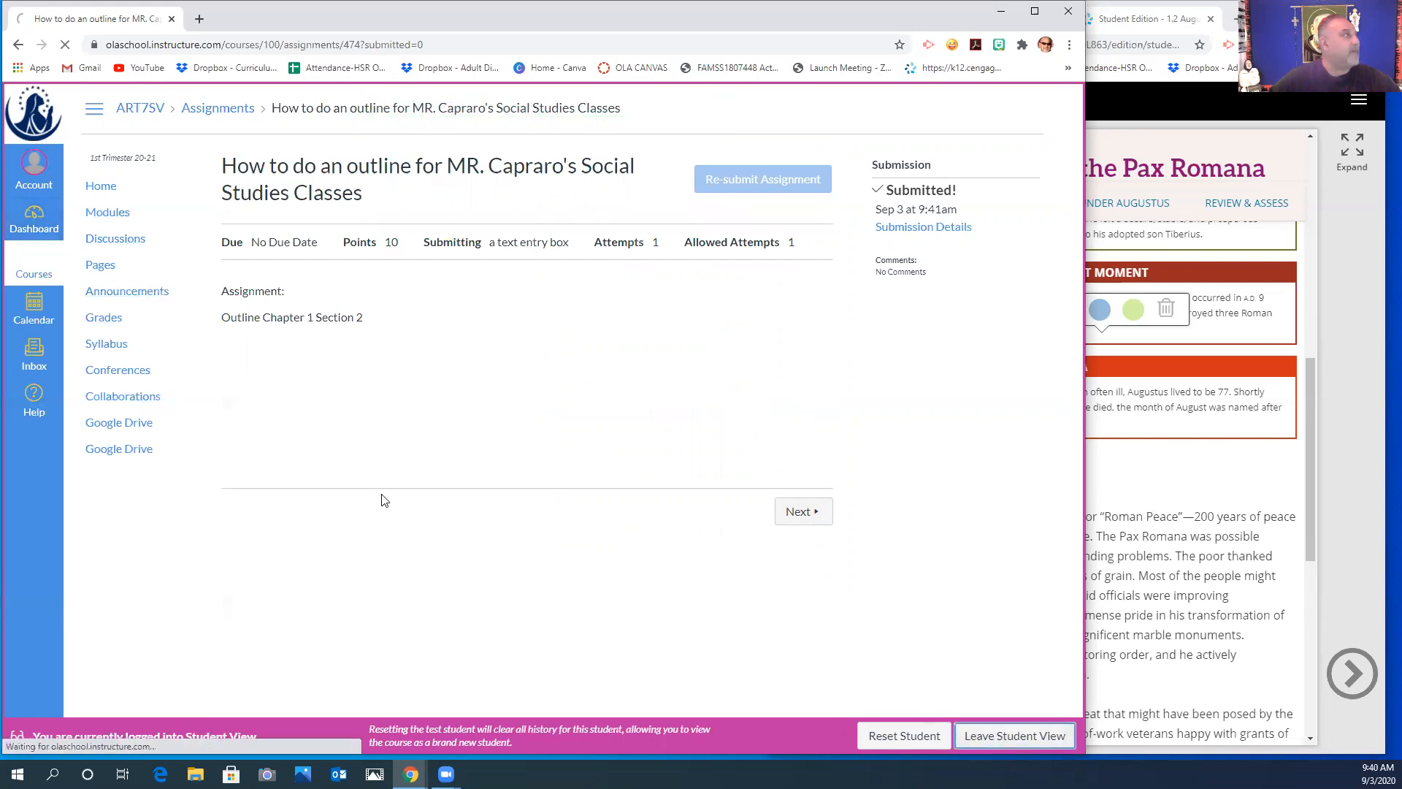
click(22, 240)
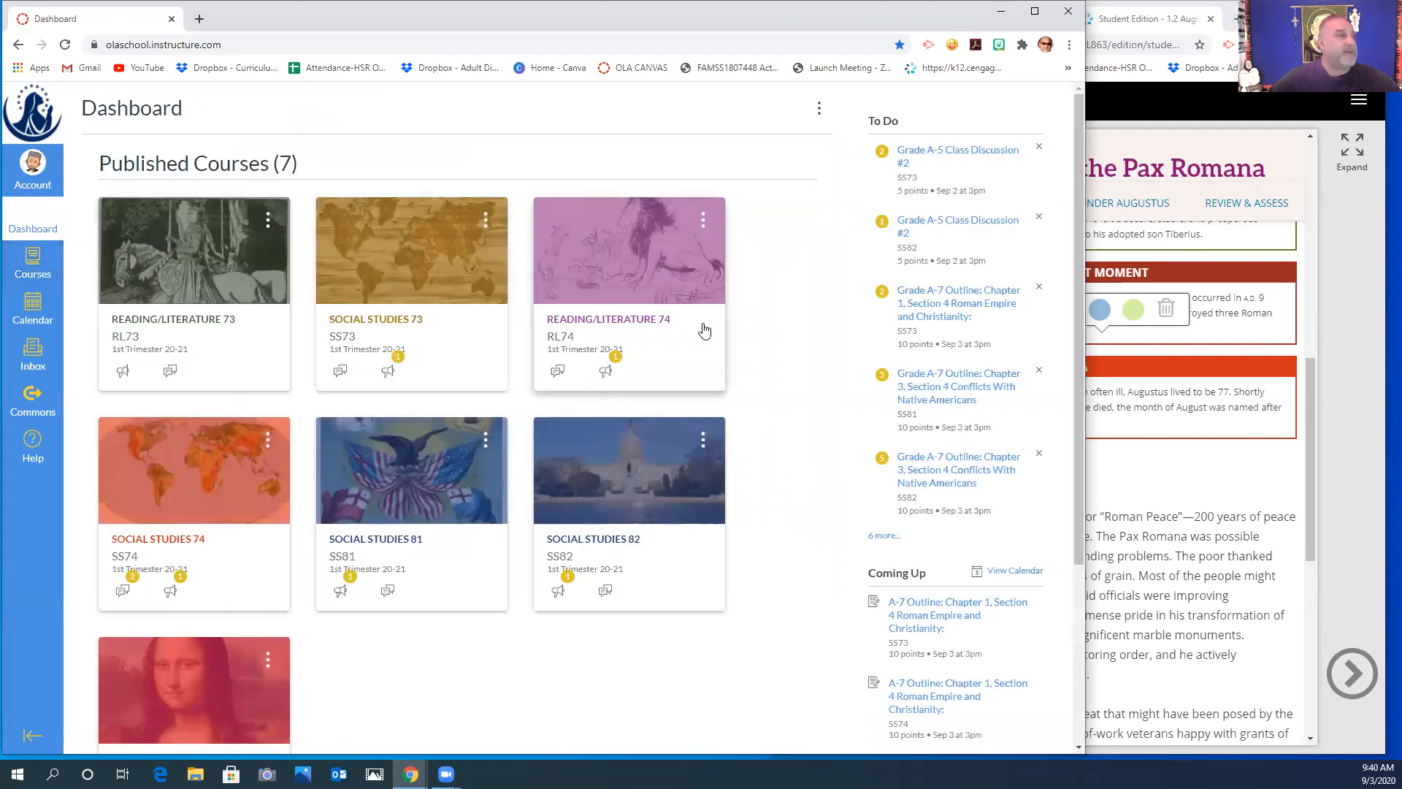
click(934, 514)
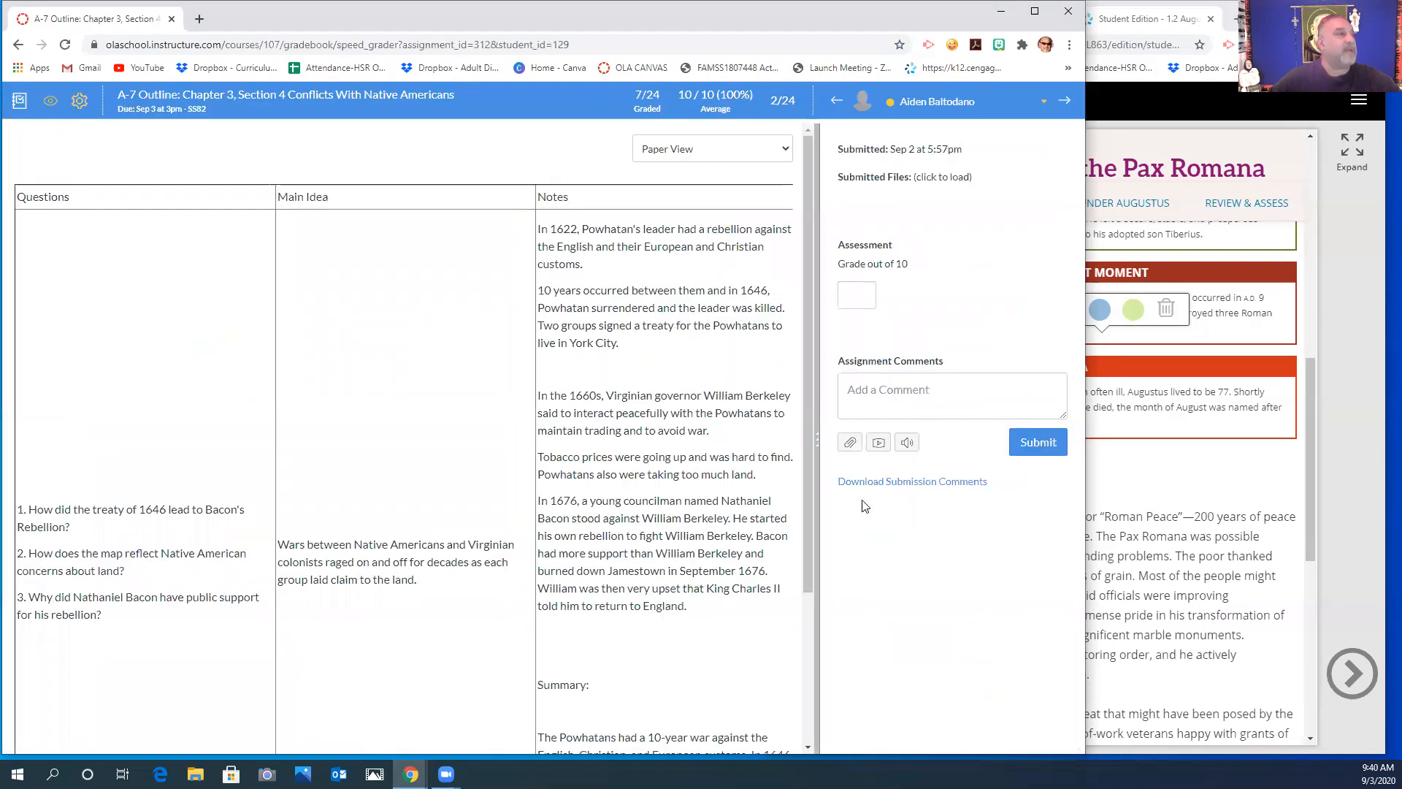
click(1069, 11)
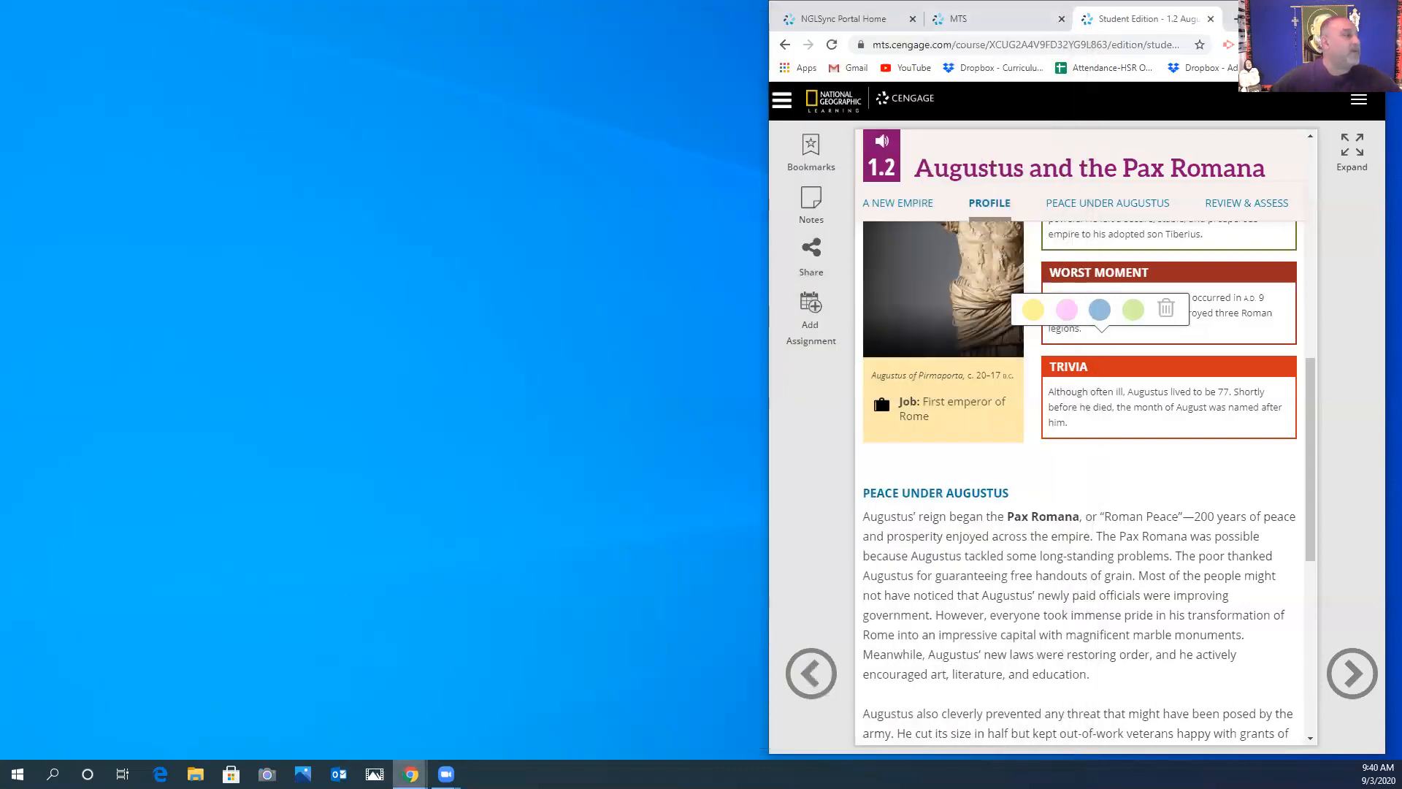
- Open a new browser tab as its own maximized window and log in to OLA Canvas with the saved credentials
mouse_move(410, 774)
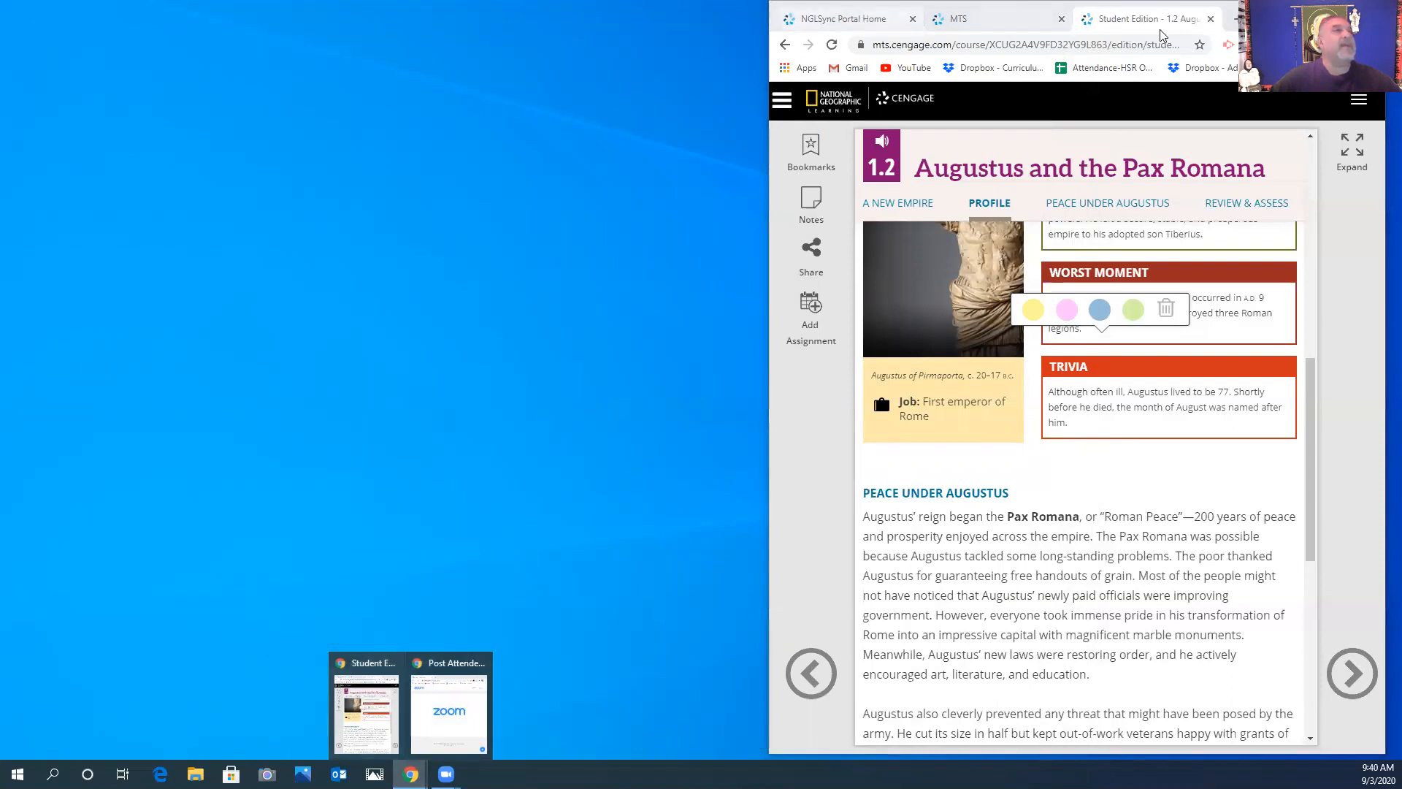
click(1236, 22)
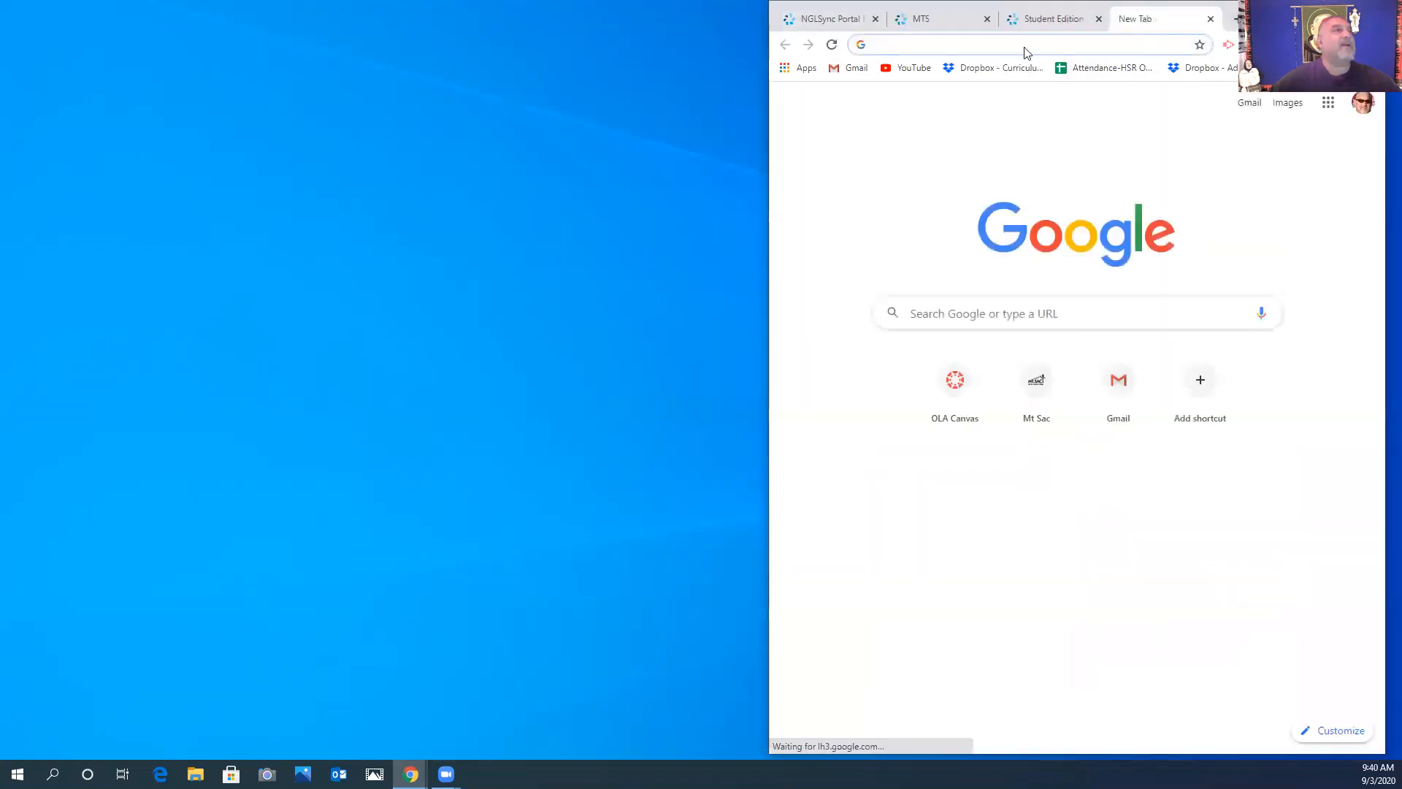
drag(314, 24, 307, 2)
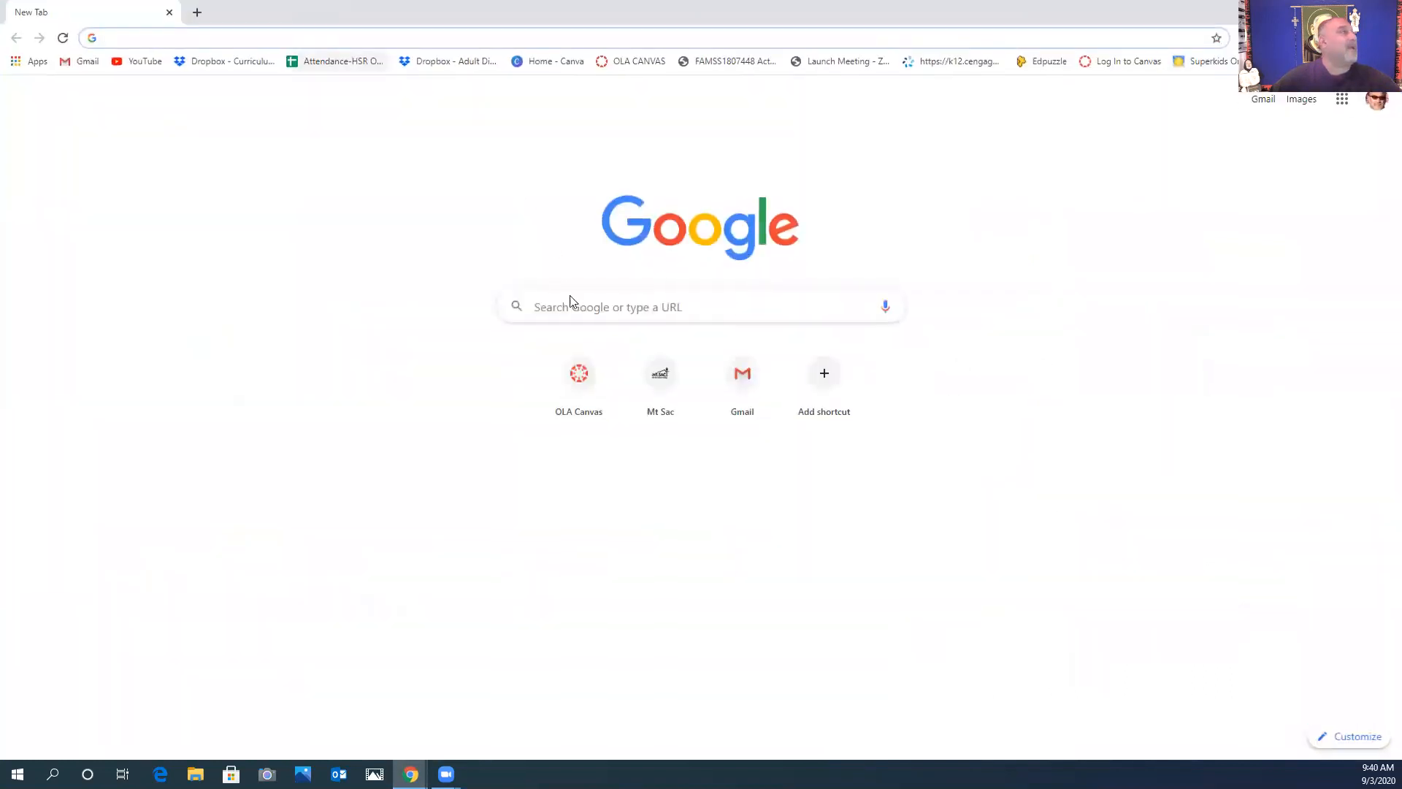
click(576, 382)
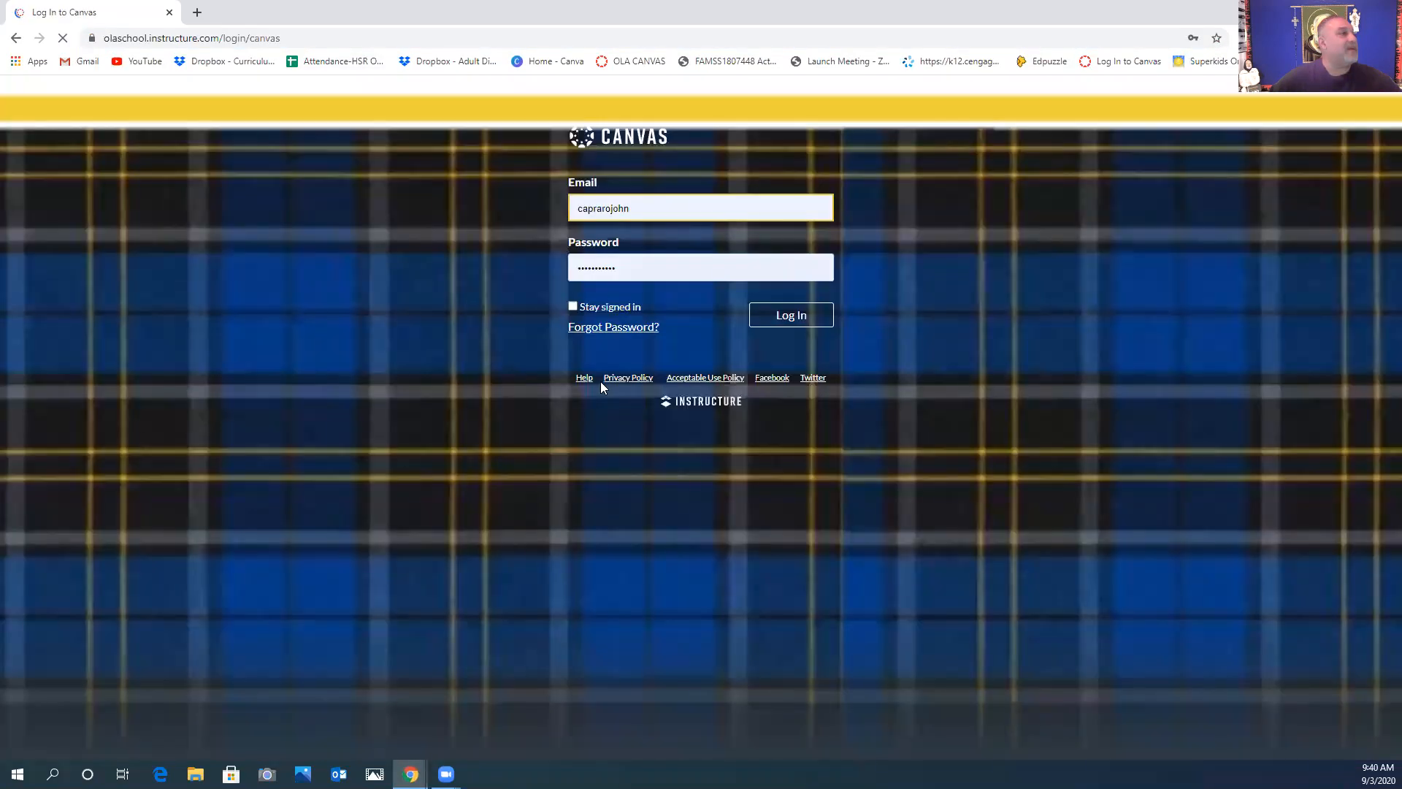
click(791, 322)
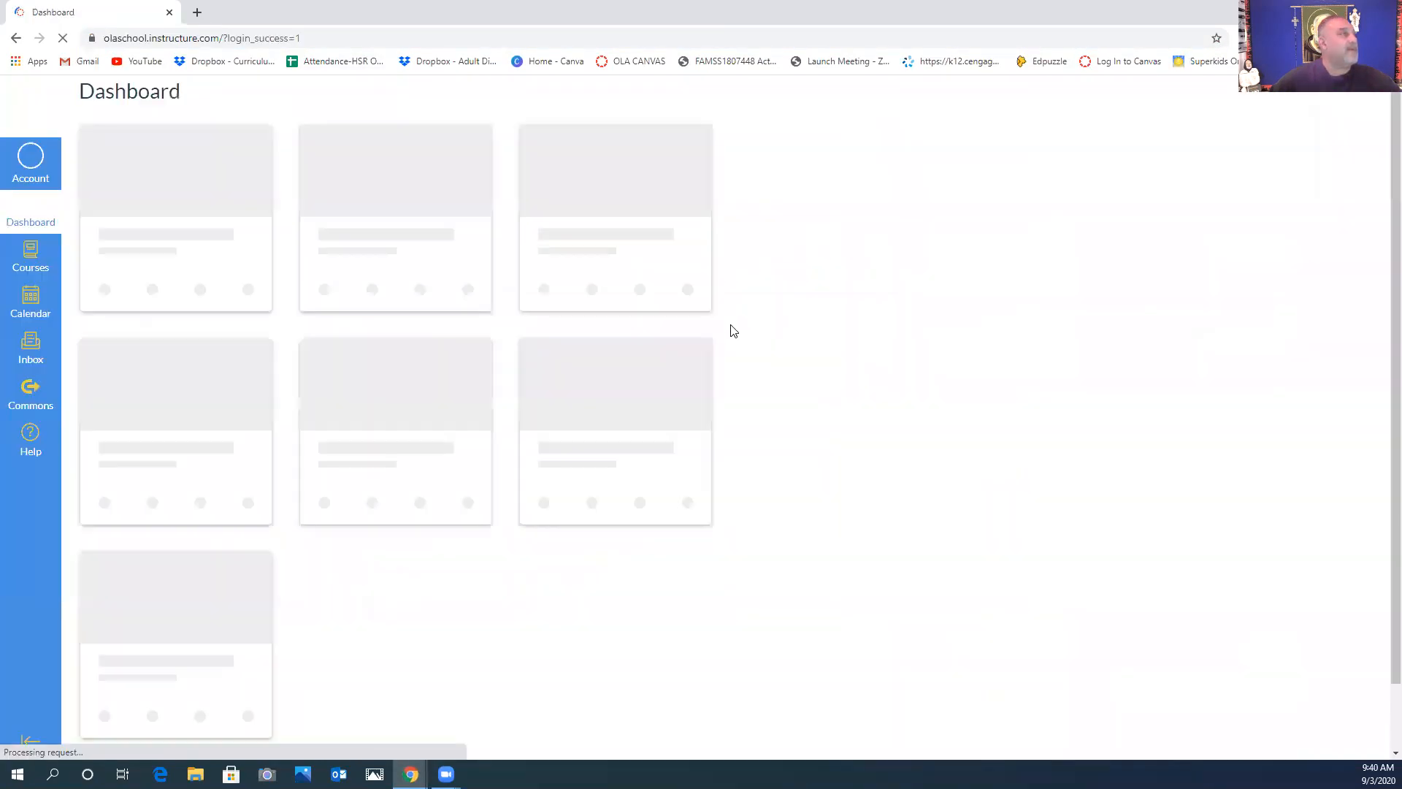
- Open the ART 7SV course and open the submitted outline assignment from its To Do list for grading
scroll(206, 504, down, 1)
scroll(205, 510, down, 1)
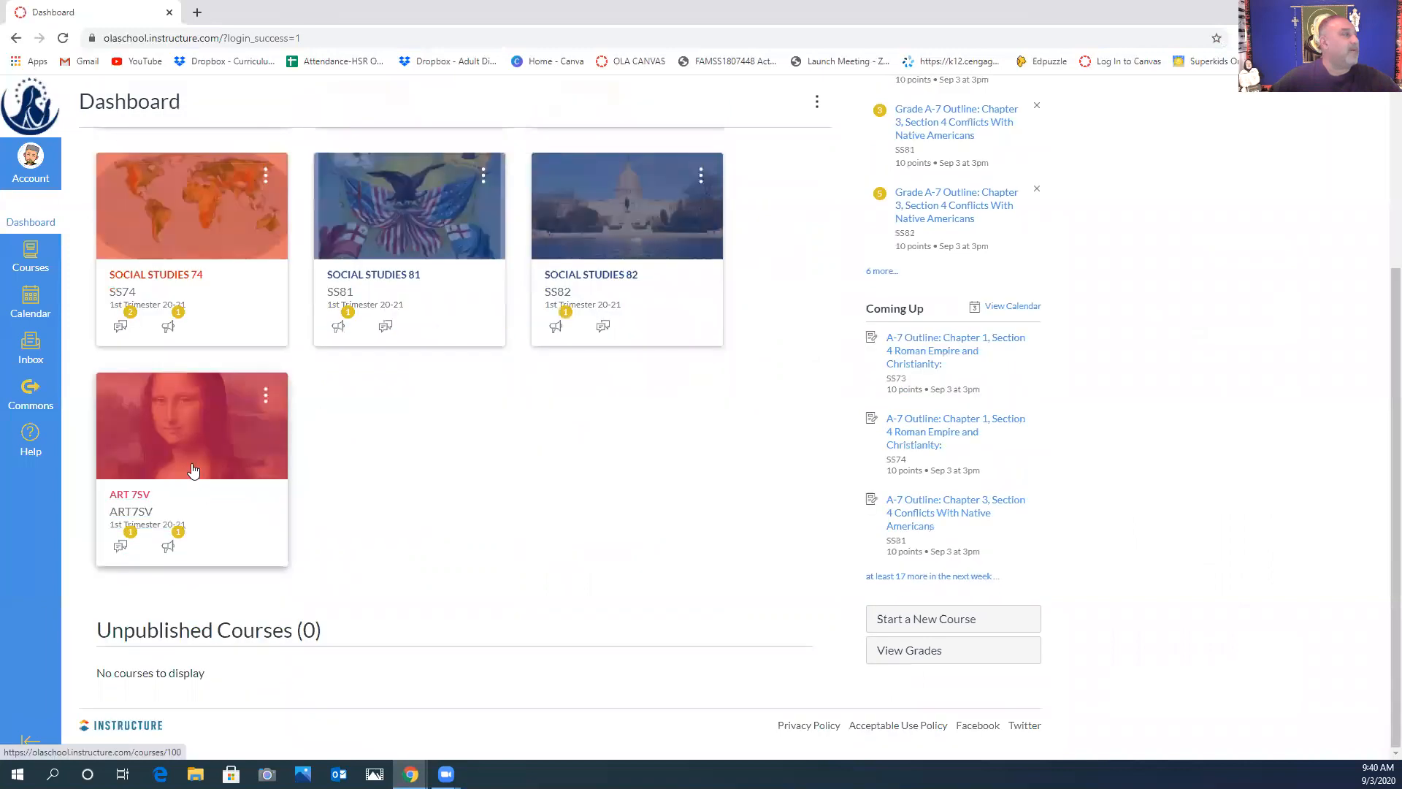
click(192, 469)
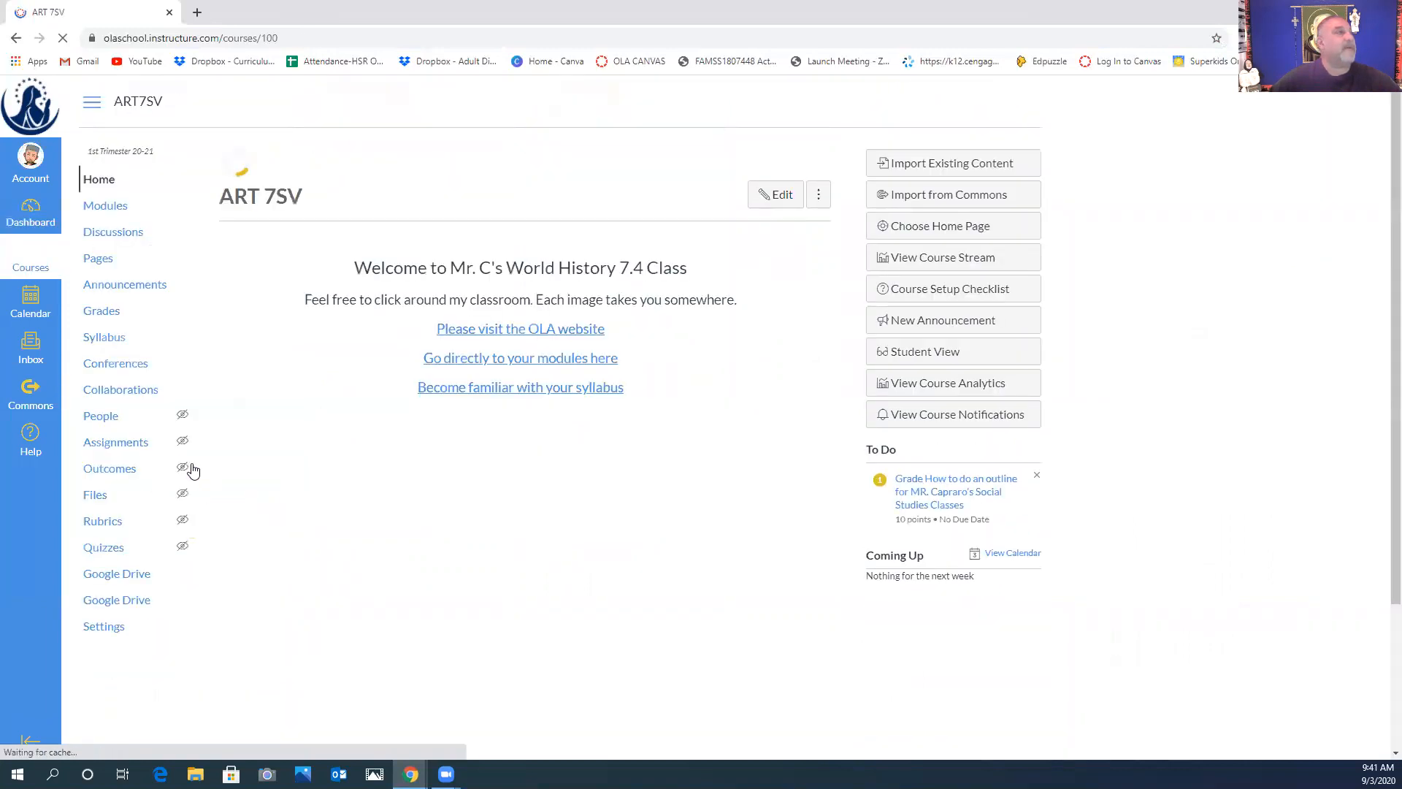
click(952, 506)
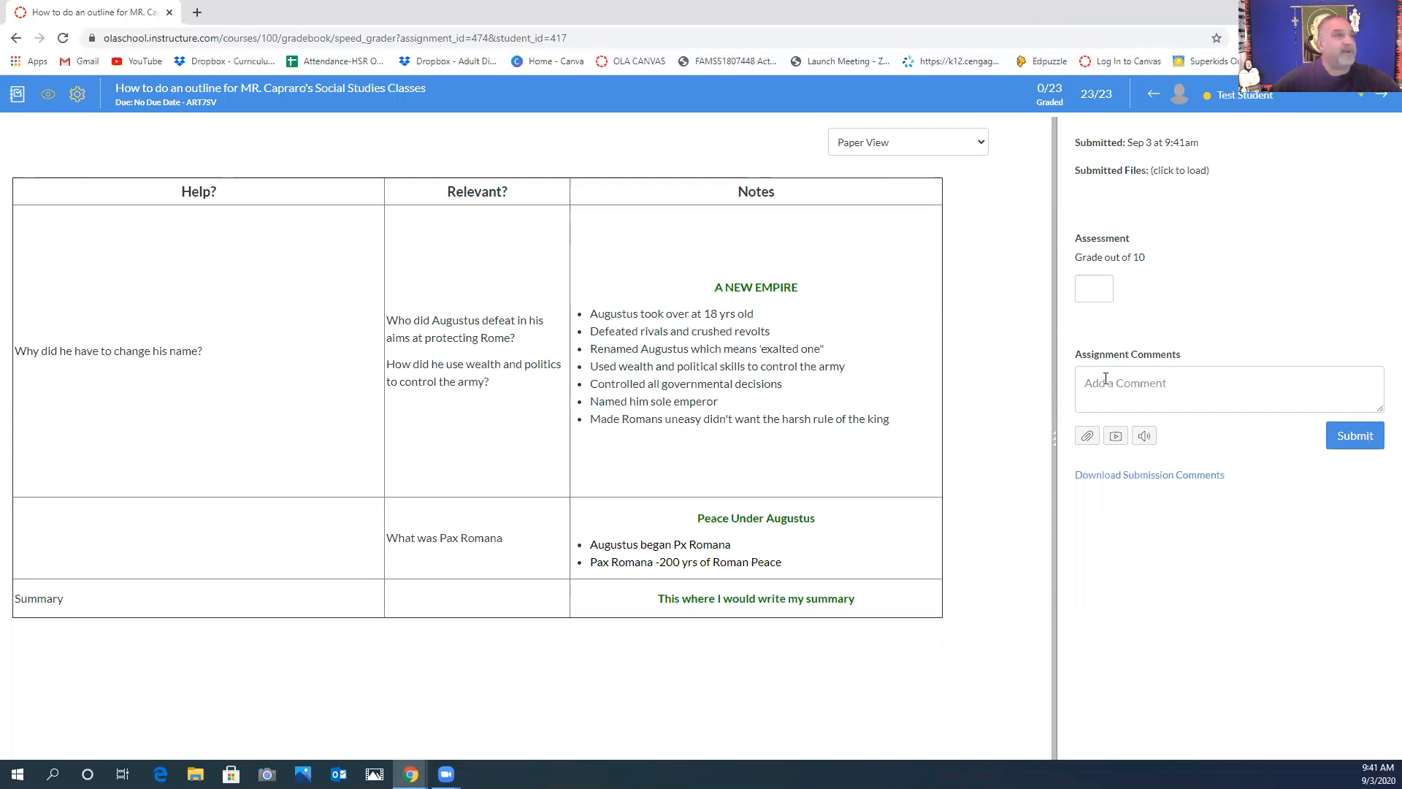
- Grade the test student's outline 10 out of 10 and post the comment "Fantastic job" followed by the teacher's short name
click(1092, 282)
text(10)
click(1106, 390)
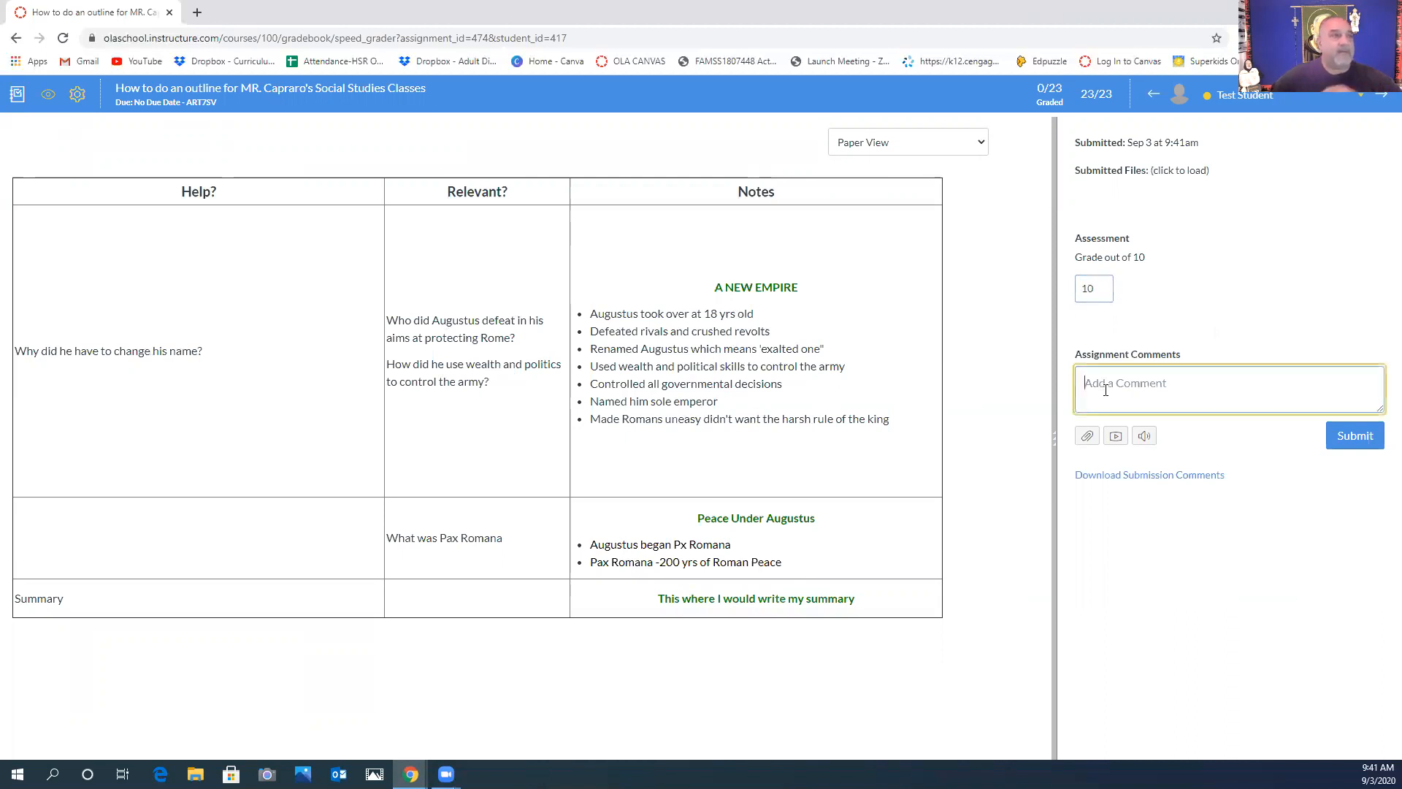
text(F)
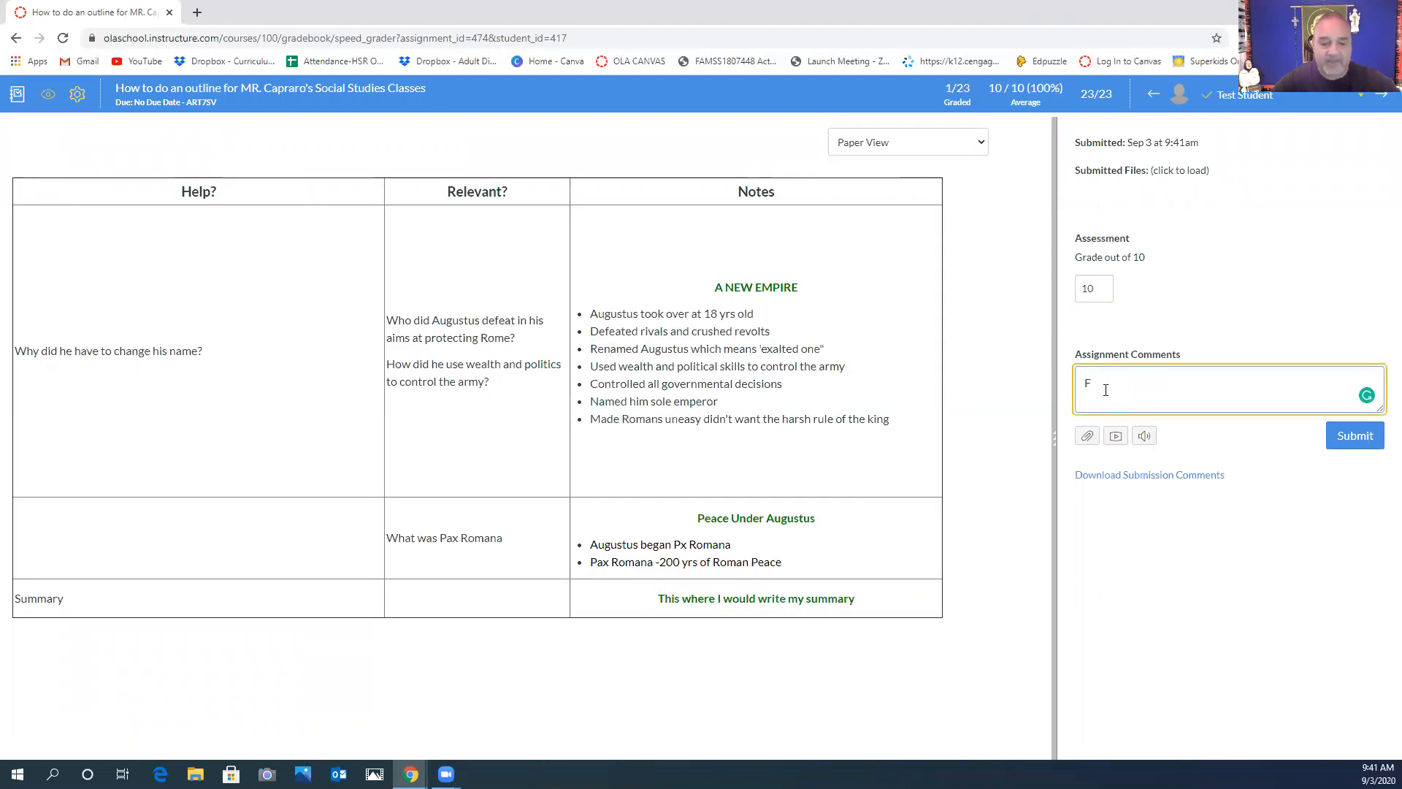
text(antastic job M)
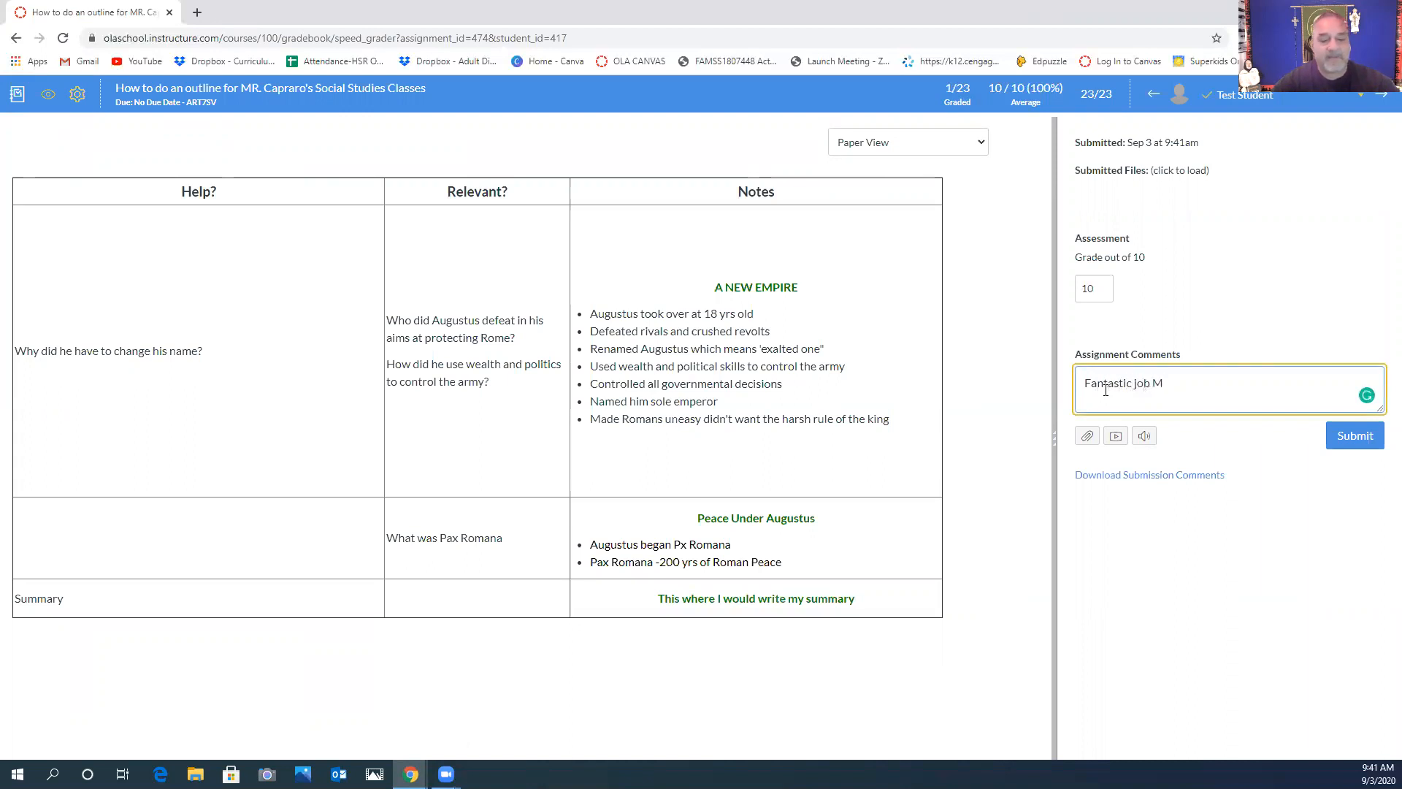
text(r. C)
click(1349, 437)
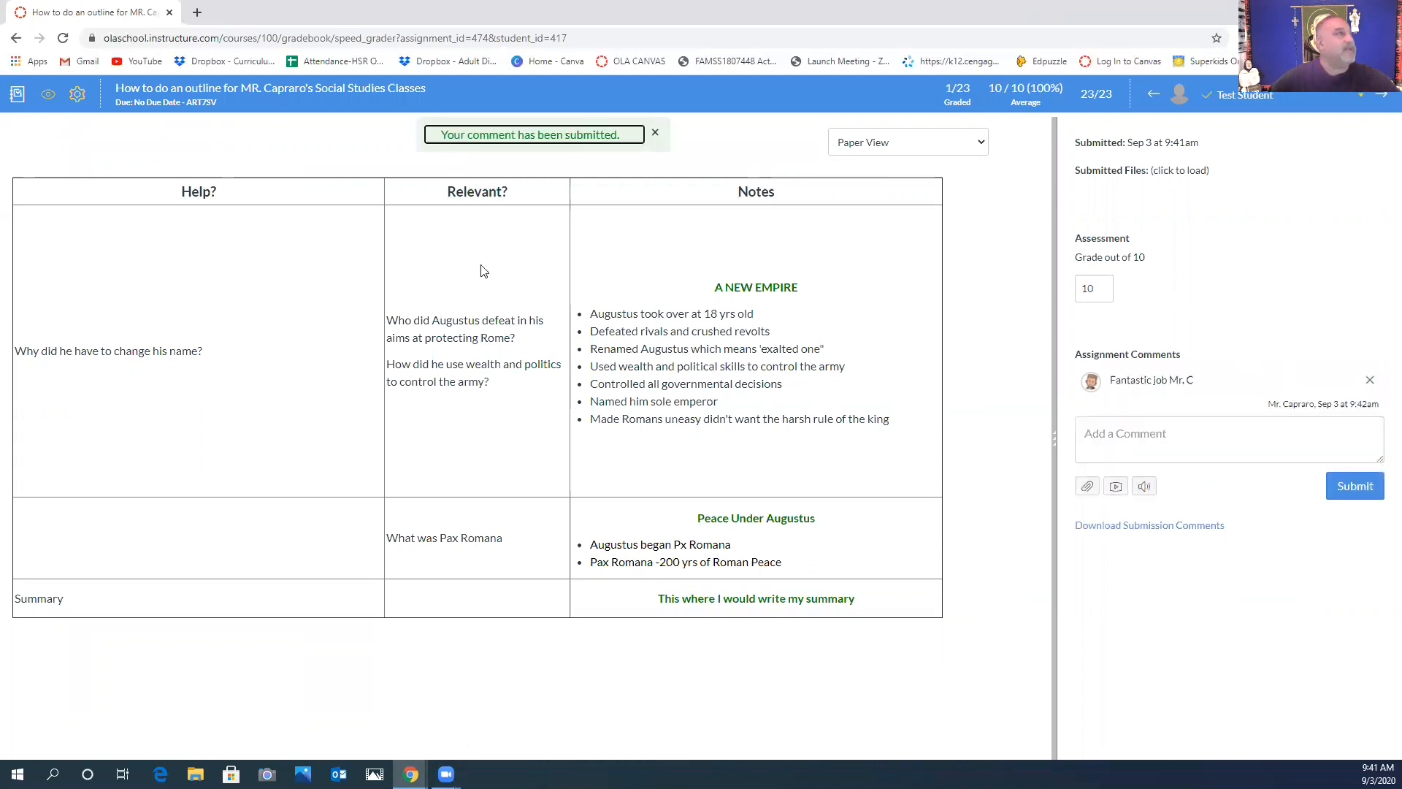